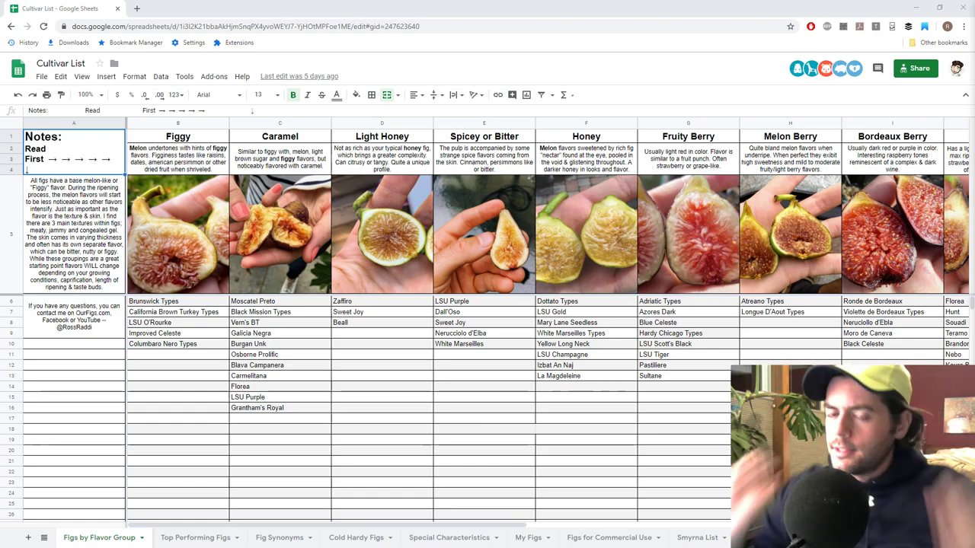
# Step: Open the figboss.com website in a new browser tab
pyautogui.click(137, 8)
pyautogui.write('b')
pyautogui.press('BackSpace')
pyautogui.write('figboss')
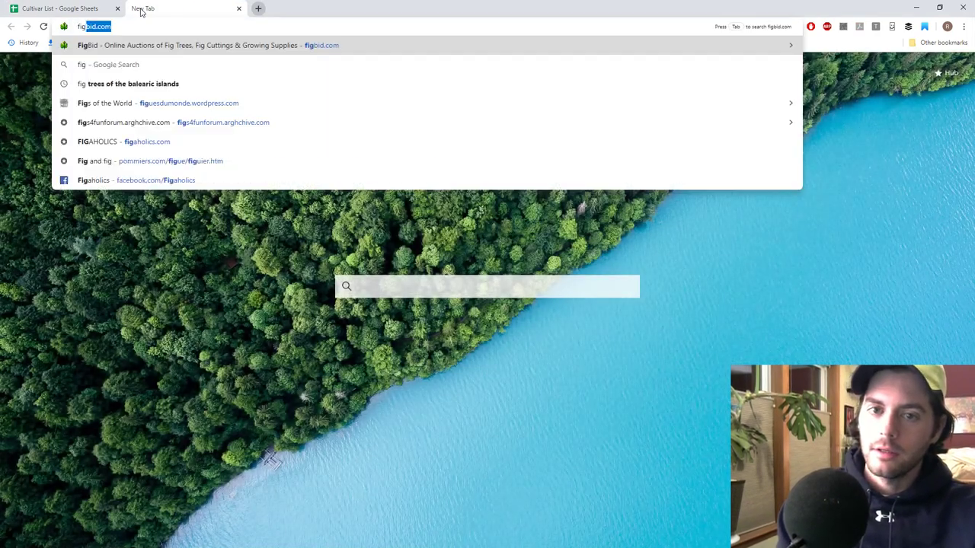
pyautogui.press('Return')
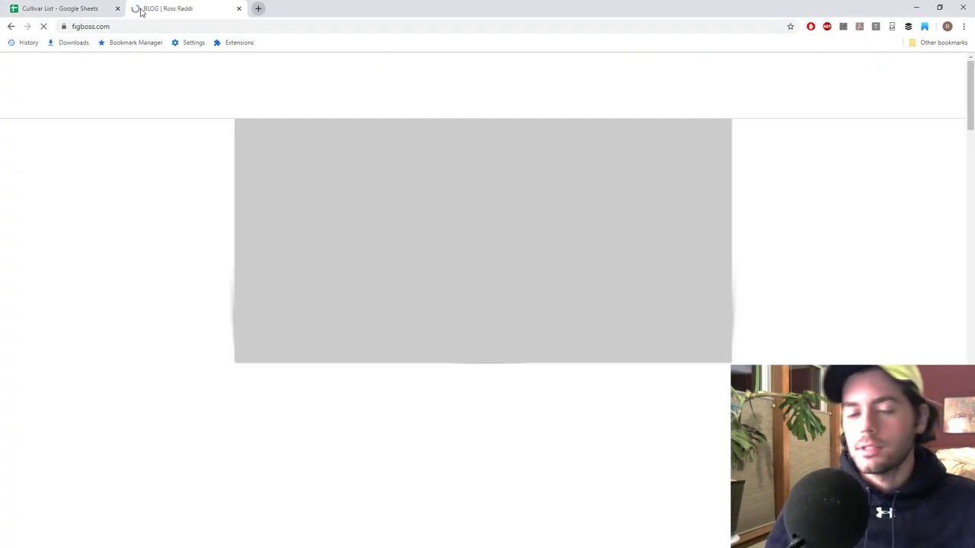
# Step: Find the blog post "What I've Learned 6 years Later..." among the posts and open it
pyautogui.scroll(-2, 350, 239)
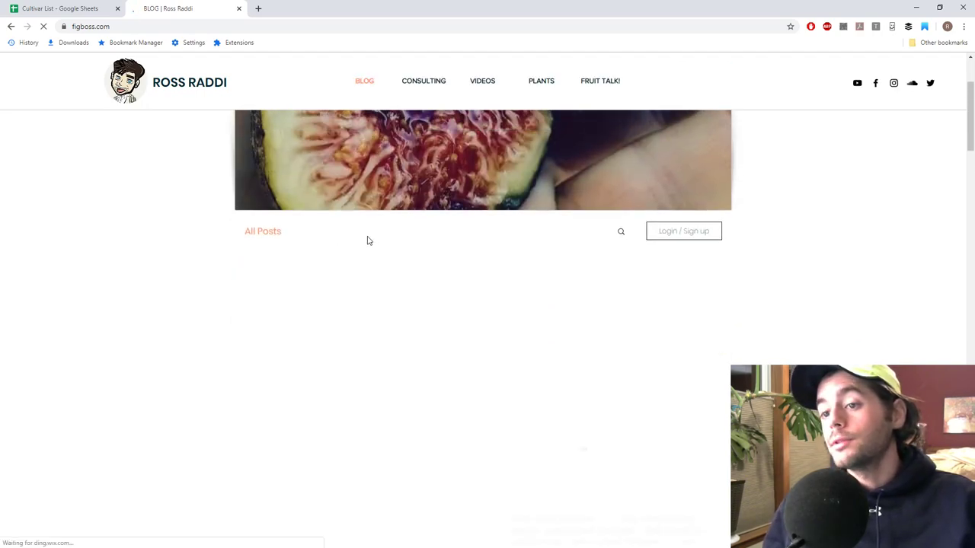
pyautogui.scroll(-3, 398, 269)
pyautogui.scroll(-3, 401, 275)
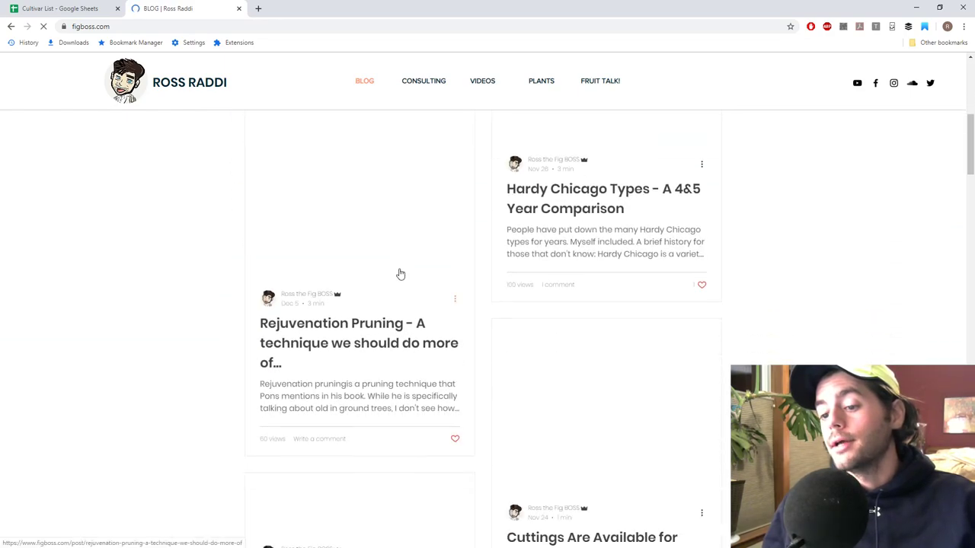
pyautogui.scroll(-10, 401, 272)
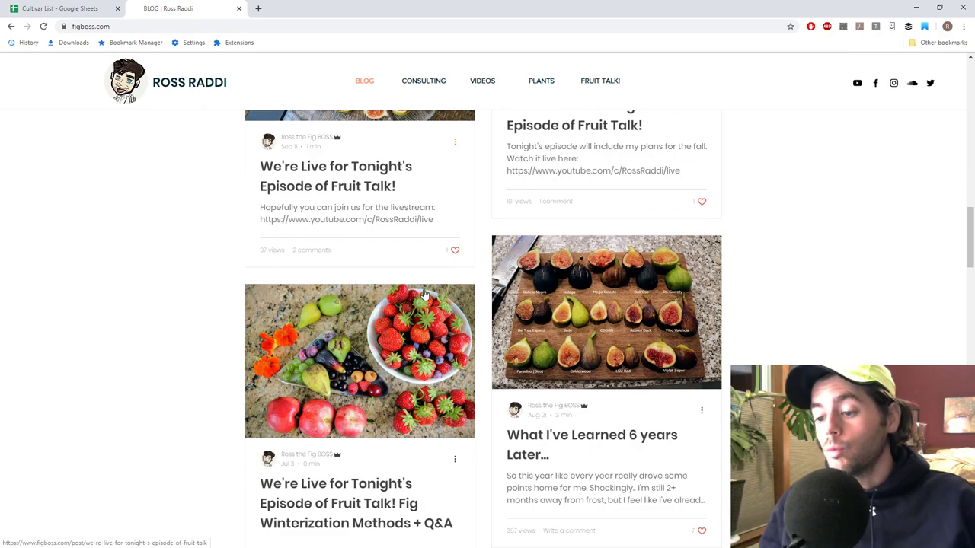
pyautogui.scroll(-4, 425, 293)
pyautogui.scroll(1, 426, 294)
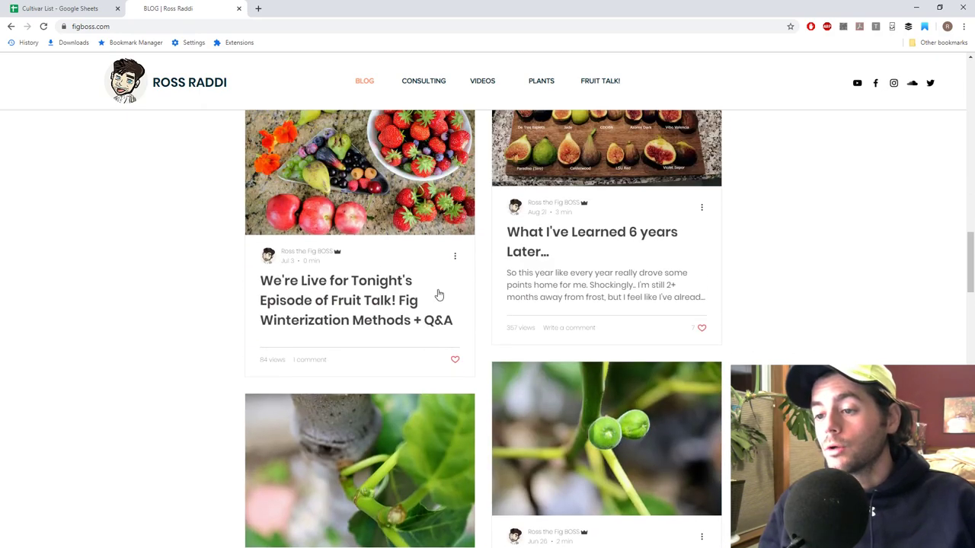
pyautogui.click(535, 276)
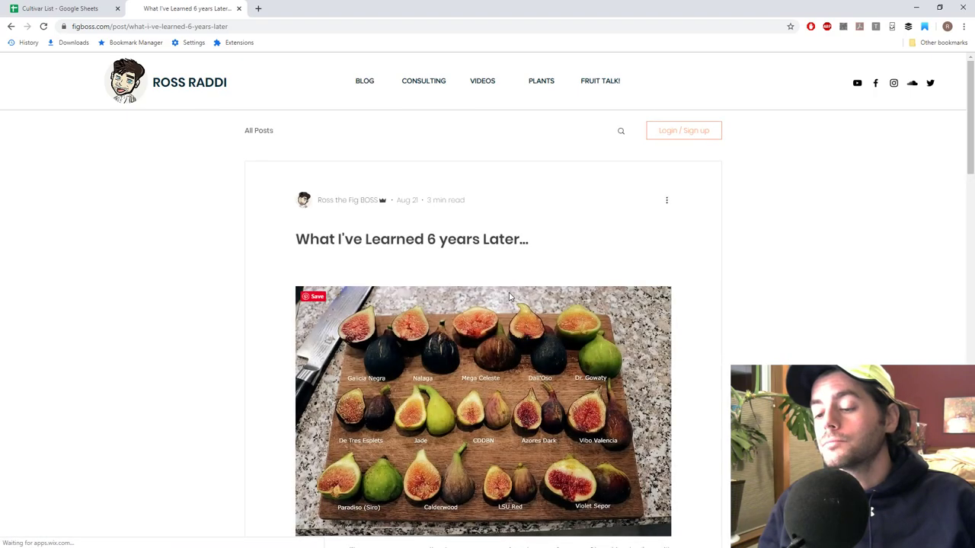
# Step: Read through the blog post's introduction and its seven numbered lessons on growing figs, down to the closing paragraph
pyautogui.scroll(-5, 501, 290)
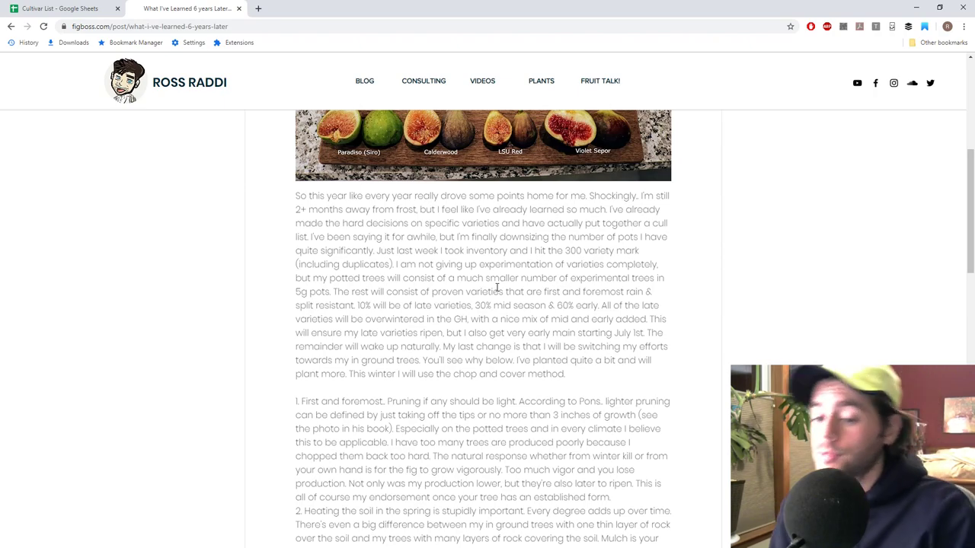
pyautogui.scroll(-2, 450, 342)
pyautogui.scroll(-2, 450, 342)
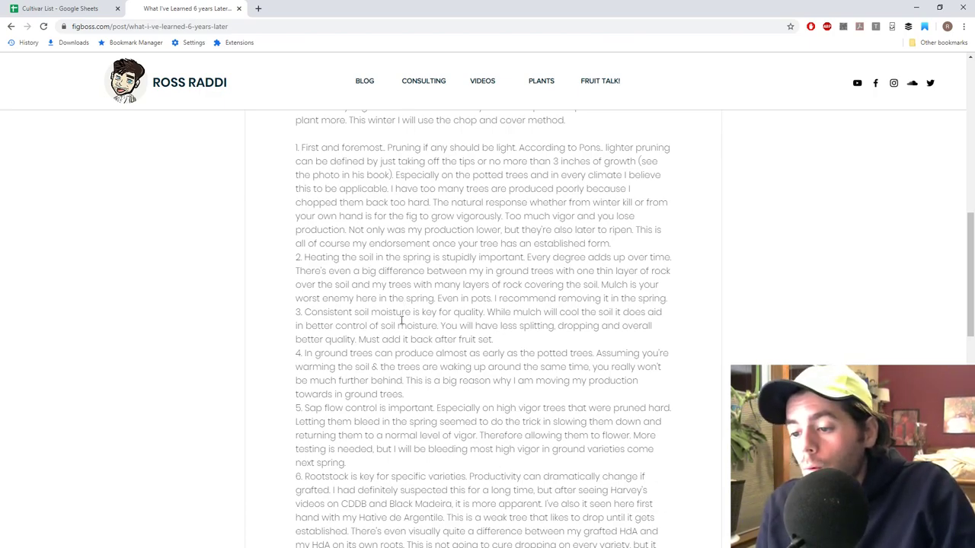
pyautogui.scroll(-2, 395, 325)
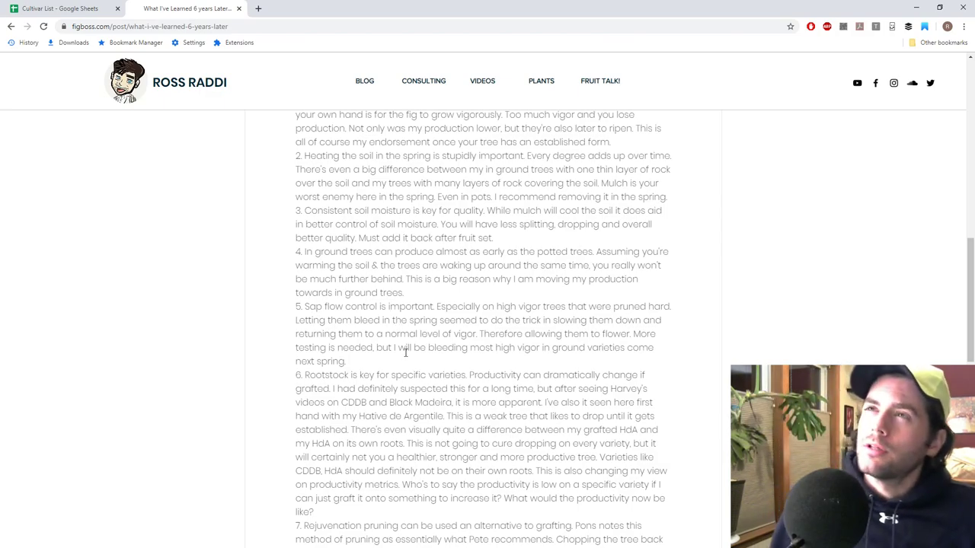
pyautogui.scroll(-2, 396, 333)
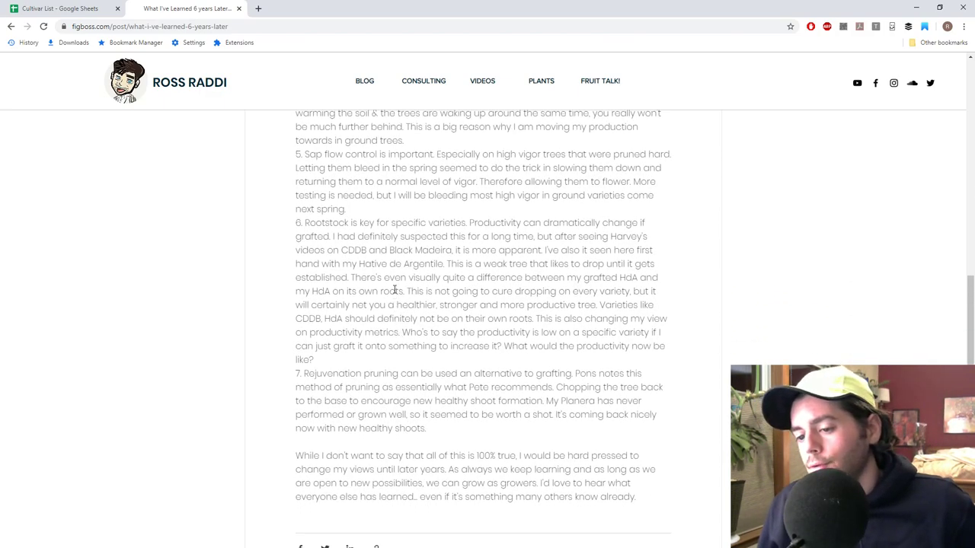
pyautogui.scroll(-1, 386, 276)
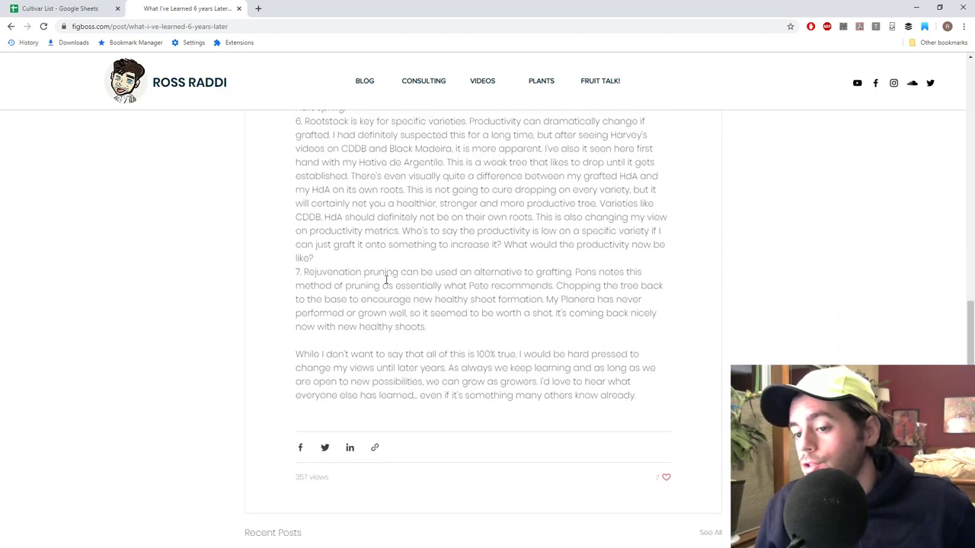
# Step: Go to the ourfigs.com forum in the same browser tab
pyautogui.click(301, 26)
pyautogui.write('ourfigs.com')
pyautogui.press('Return')
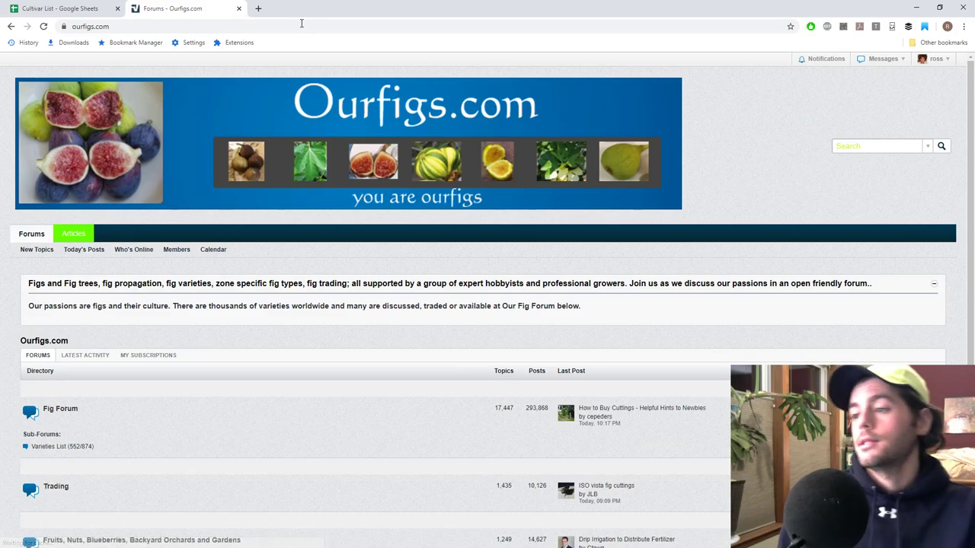
# Step: Search the forum for "end of season thoughts" and open the End of Season Thoughts topic from the results
pyautogui.click(876, 144)
pyautogui.write('sort of sea')
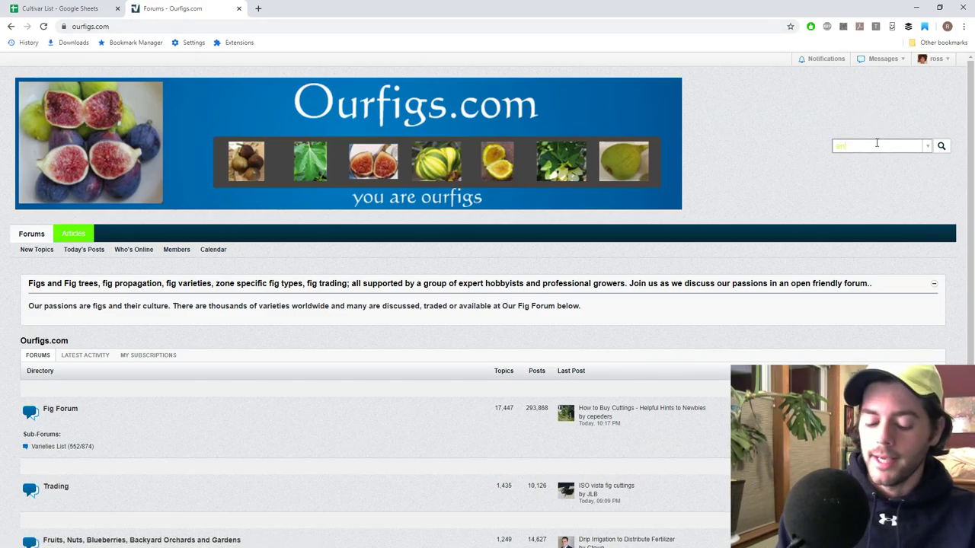
pyautogui.write('on thoughts')
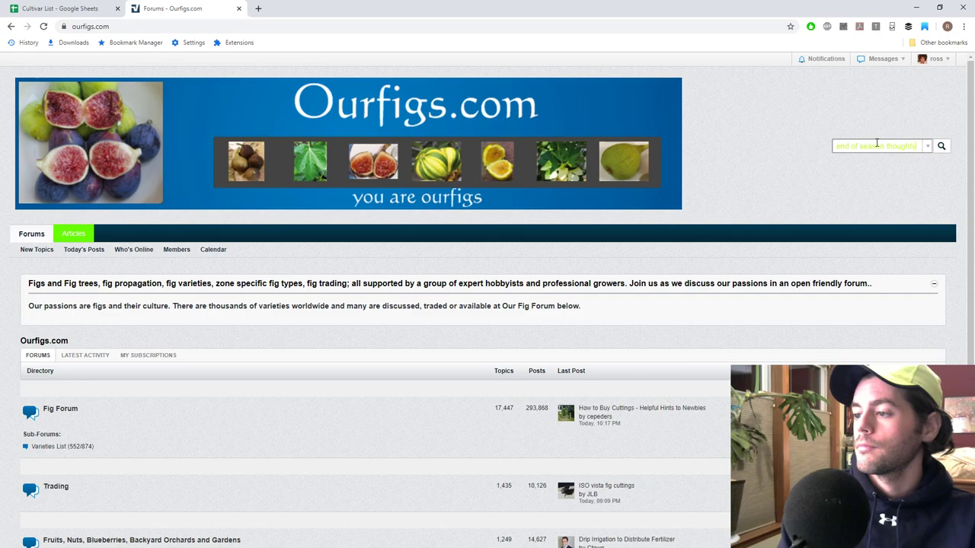
pyautogui.press('Return')
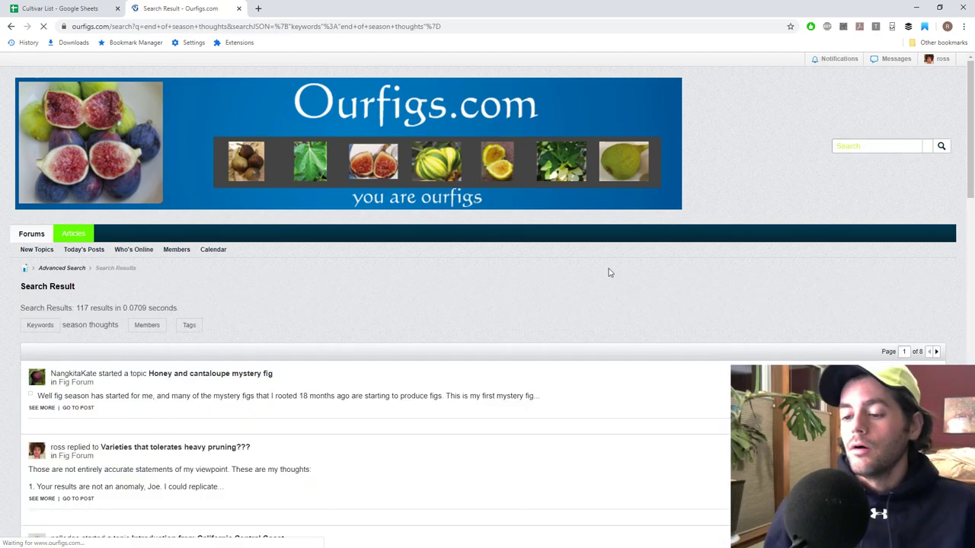
pyautogui.scroll(-4, 312, 379)
pyautogui.scroll(-7, 299, 381)
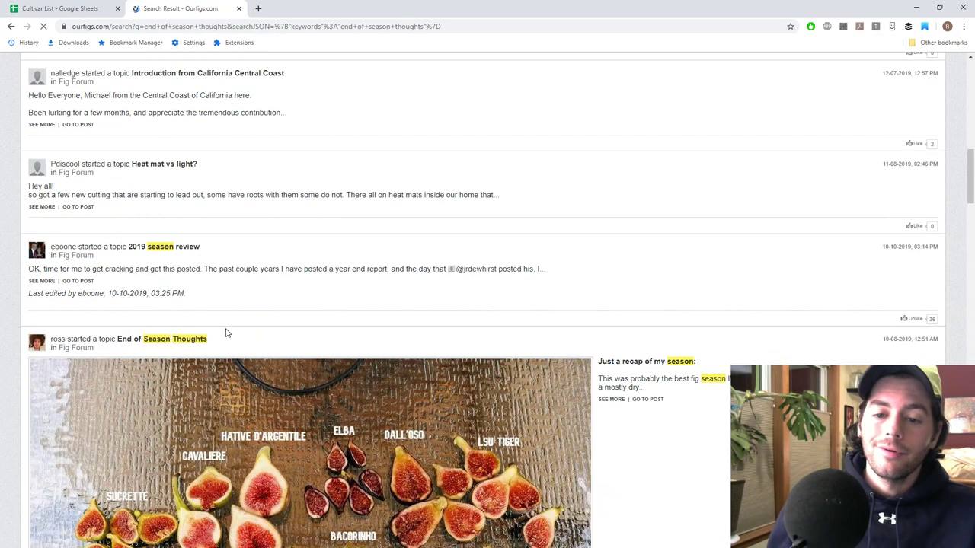
pyautogui.click(192, 339)
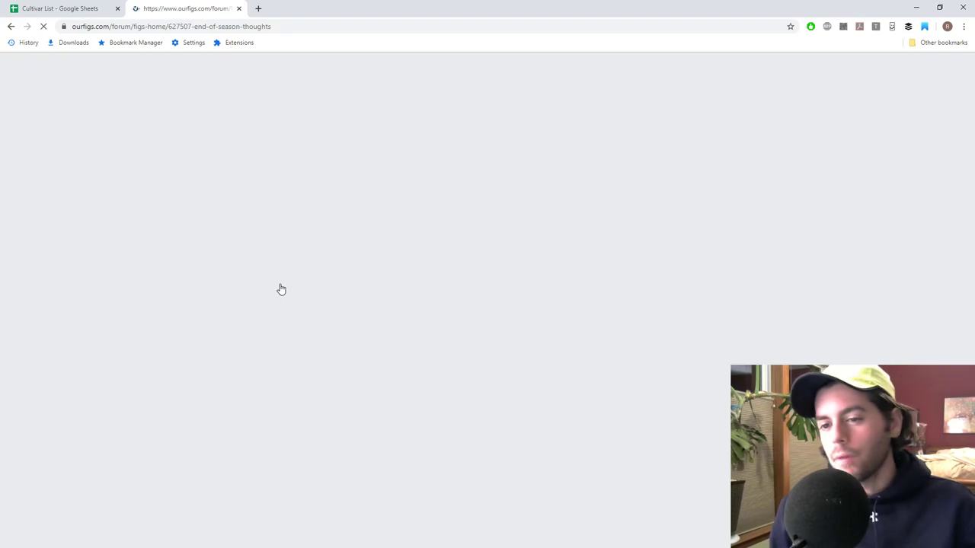
# Step: Read the opening post's season recap, growing and pruning techniques, and thoughts on variety synonyms
pyautogui.scroll(-3, 279, 288)
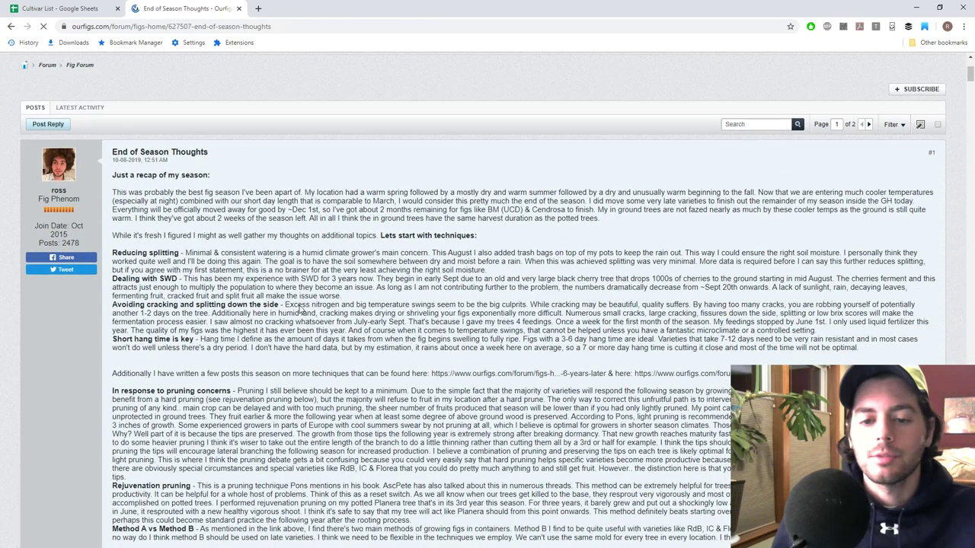
pyautogui.scroll(-1, 281, 306)
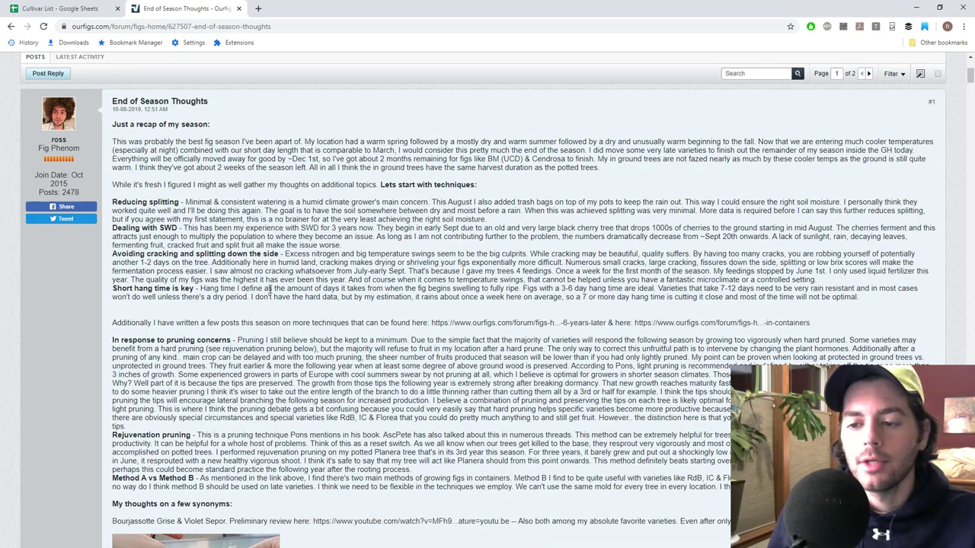
pyautogui.scroll(-2, 245, 268)
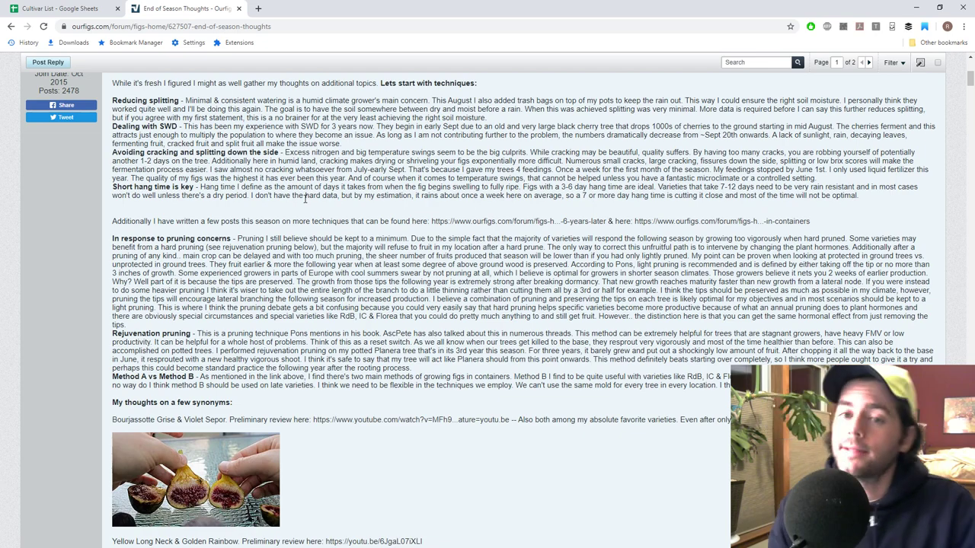
pyautogui.scroll(-2, 329, 222)
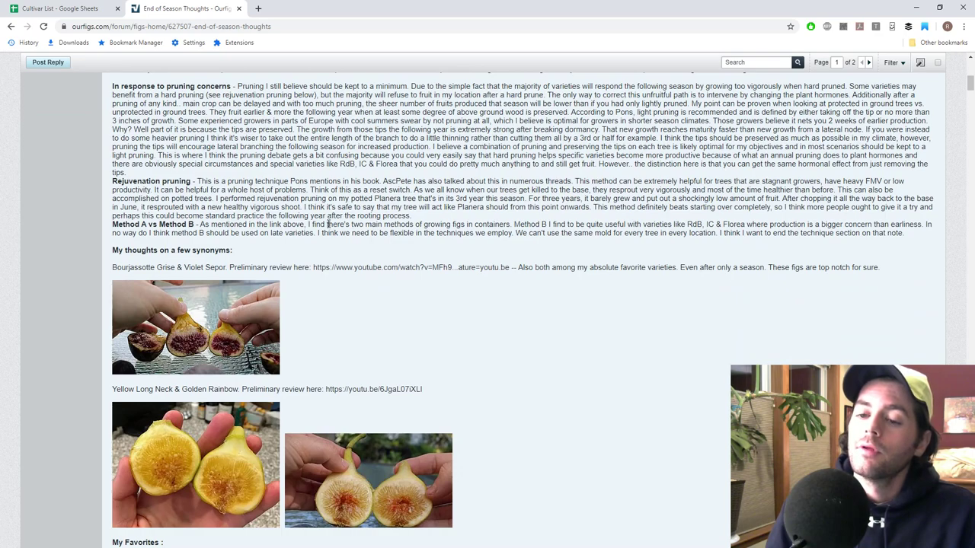
pyautogui.scroll(-2, 326, 221)
pyautogui.scroll(2, 325, 220)
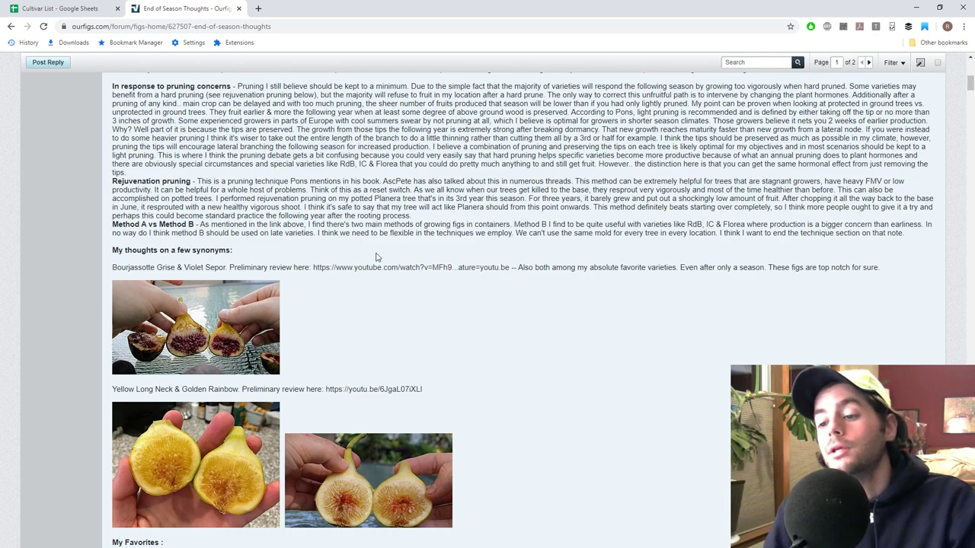
pyautogui.scroll(-2, 375, 257)
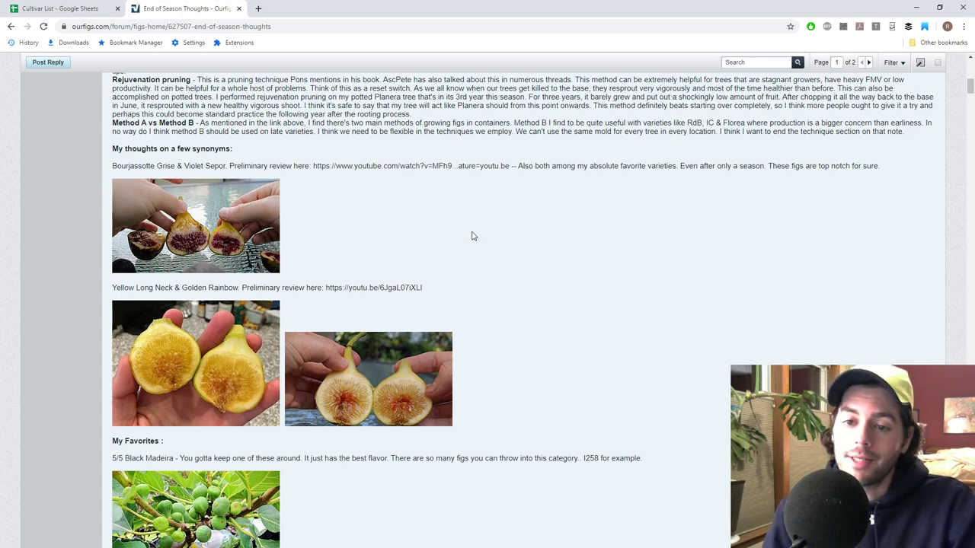
# Step: Examine the synonym comparison photos and the 5/5-rated varieties in the opening post's My Favorites section
pyautogui.scroll(-3, 471, 236)
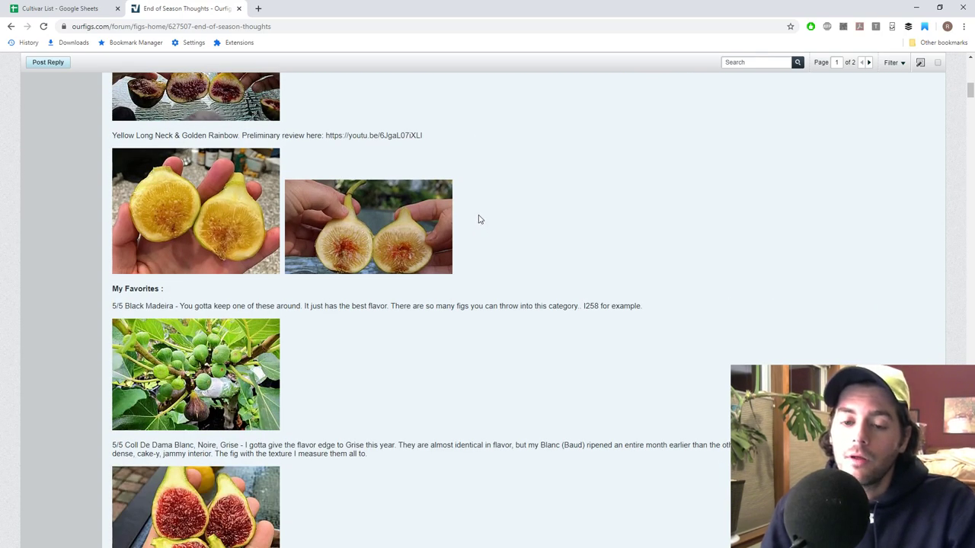
pyautogui.scroll(-3, 479, 219)
pyautogui.scroll(2, 472, 215)
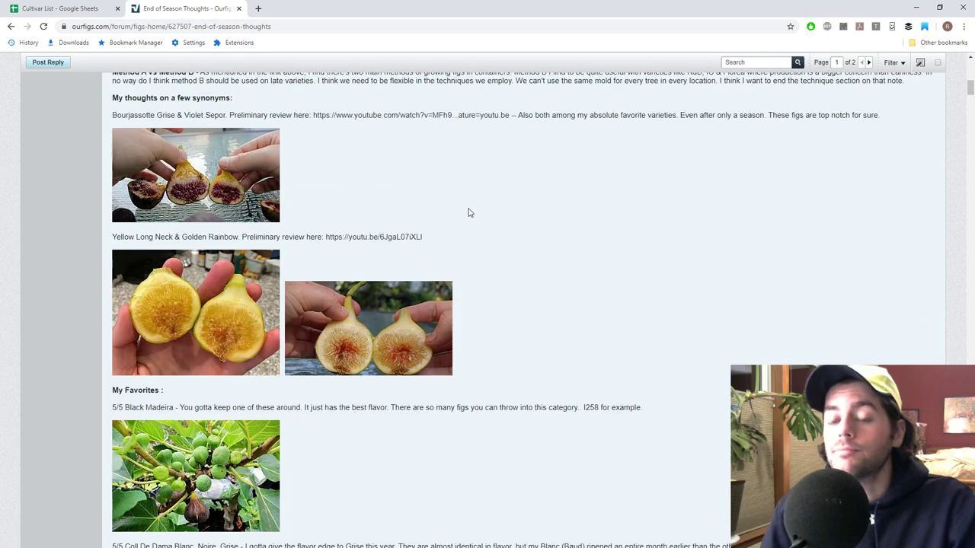
pyautogui.scroll(-2, 451, 226)
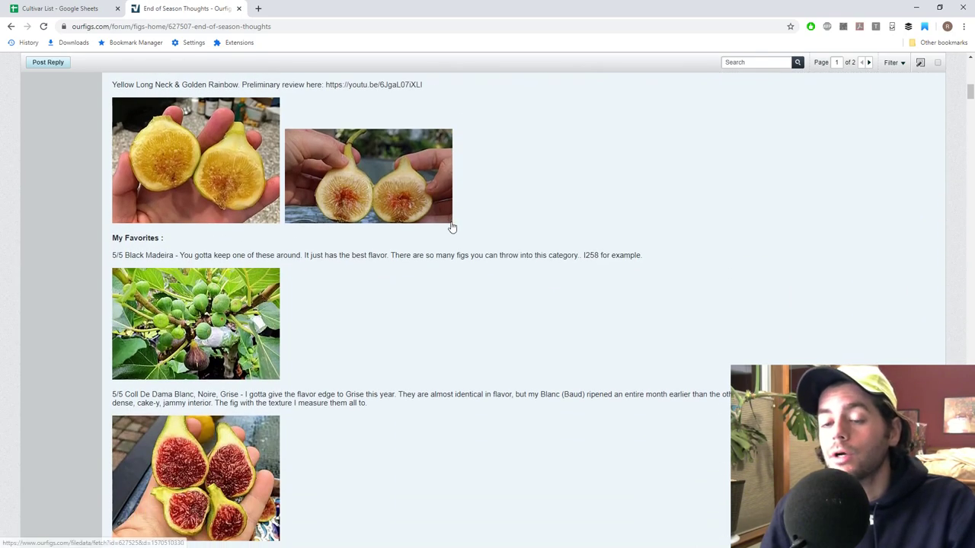
pyautogui.scroll(-2, 451, 227)
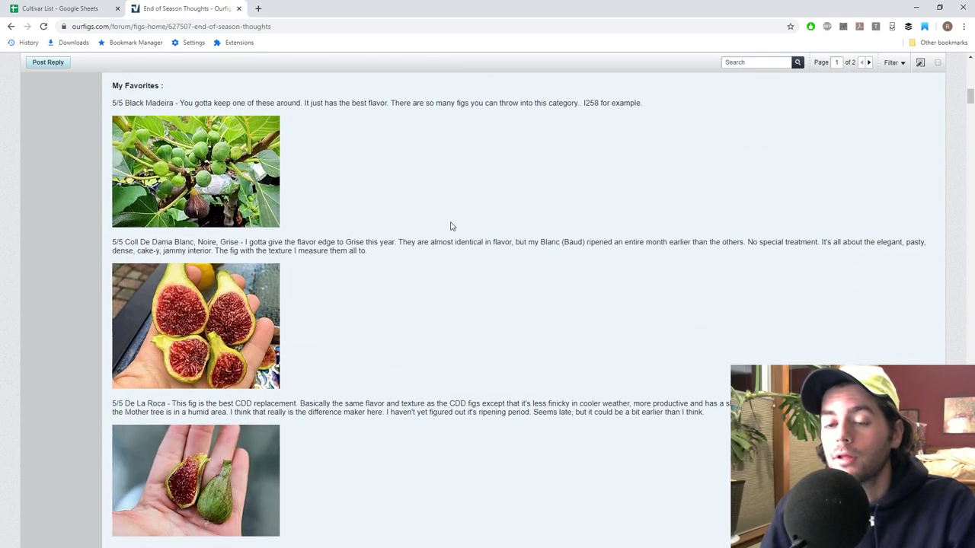
pyautogui.scroll(-3, 450, 225)
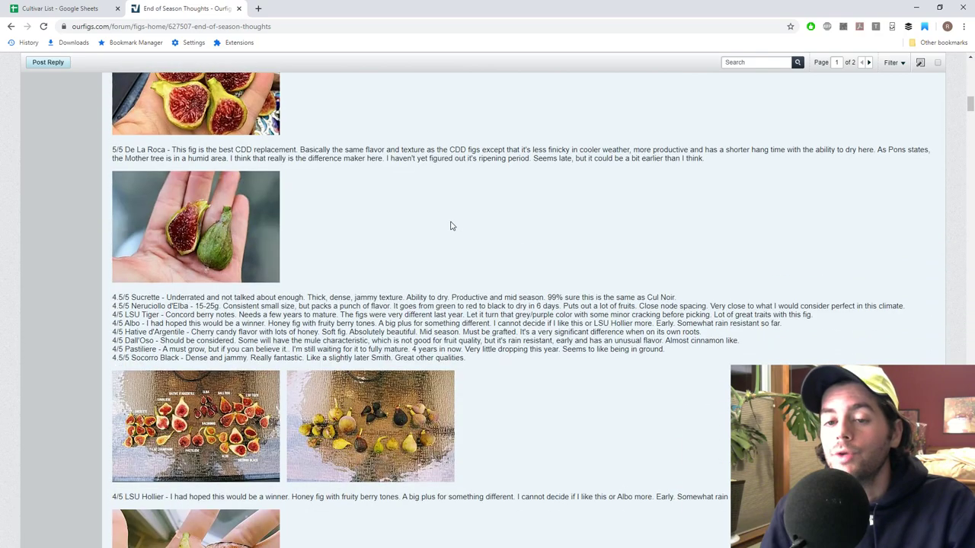
pyautogui.scroll(2, 450, 224)
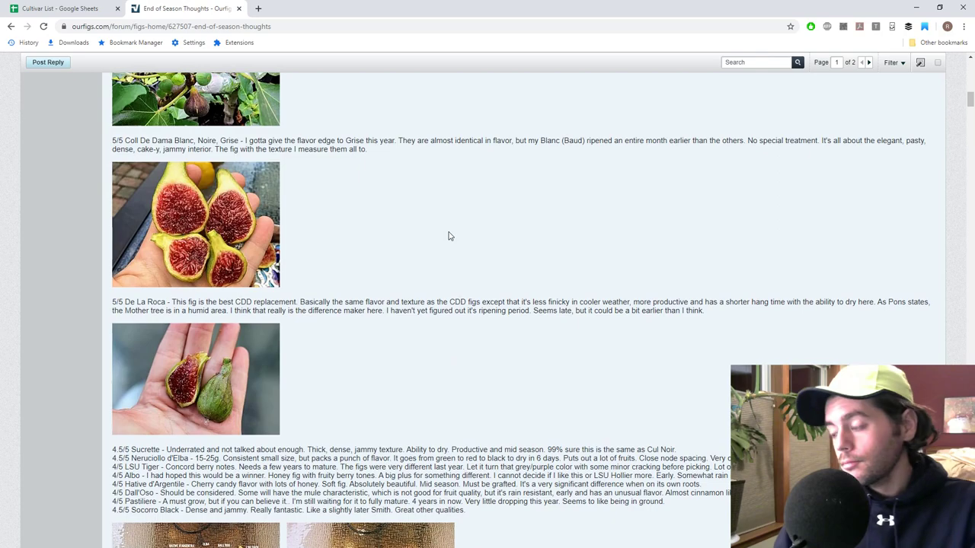
pyautogui.scroll(1, 374, 242)
pyautogui.scroll(2, 374, 242)
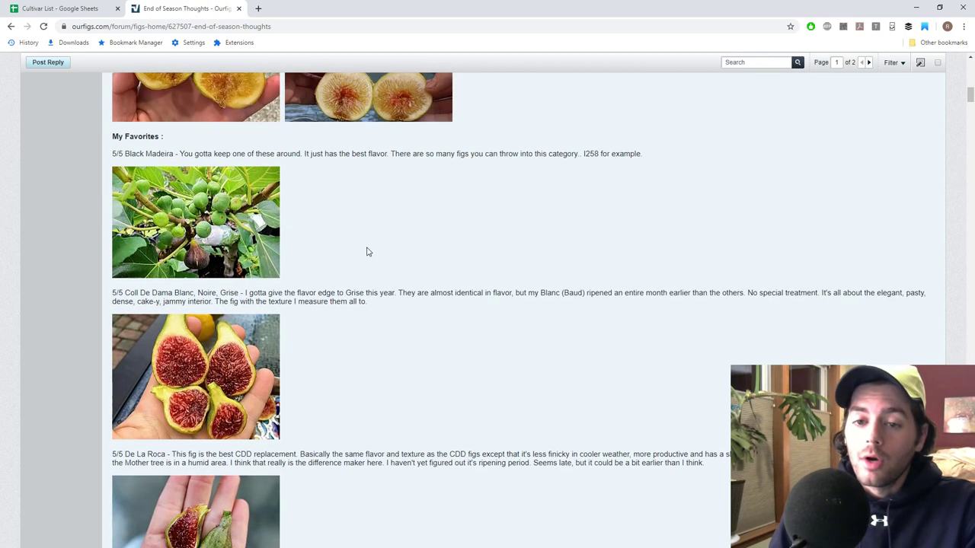
# Step: Read the remaining variety ratings under My Favorites, from De La Roca down to the Other Favorites list
pyautogui.scroll(-5, 369, 244)
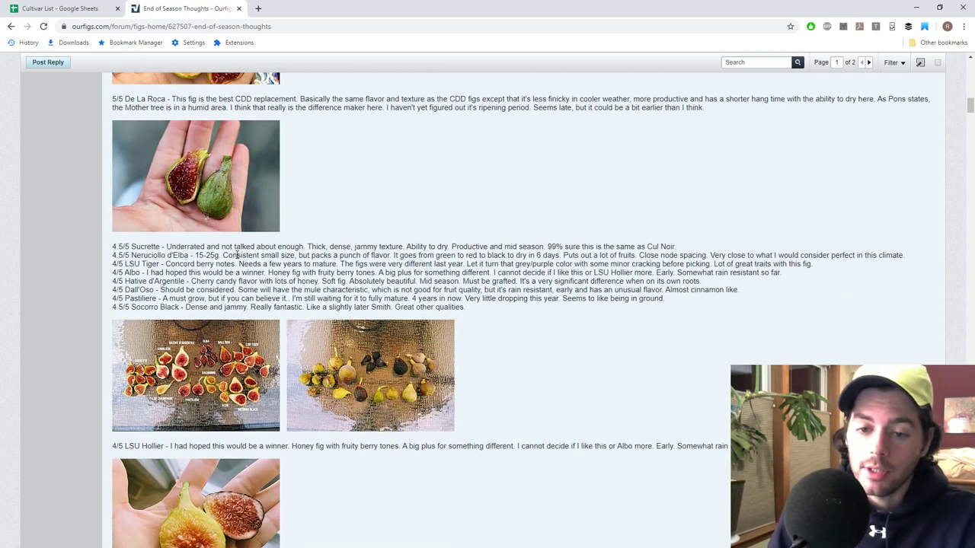
pyautogui.scroll(3, 236, 260)
pyautogui.scroll(-3, 236, 261)
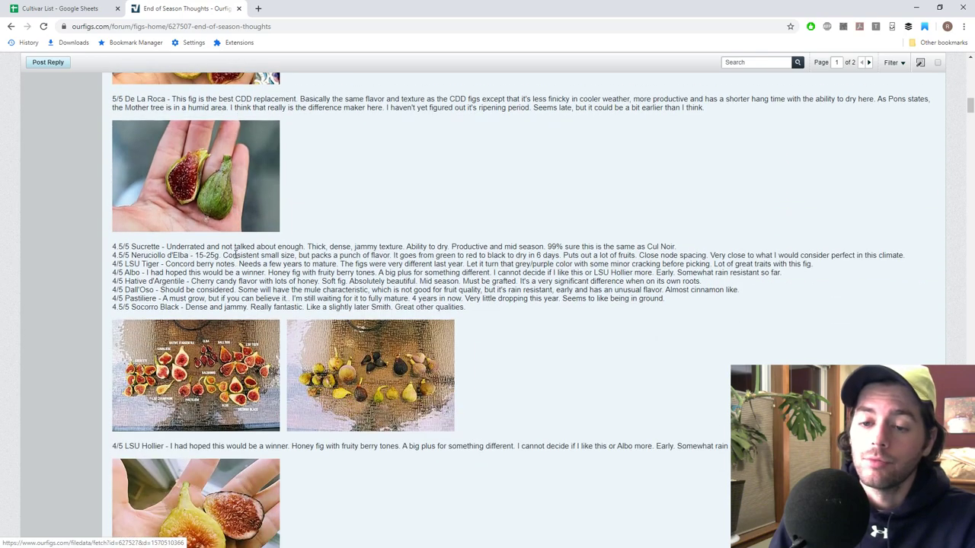
pyautogui.scroll(-1, 237, 258)
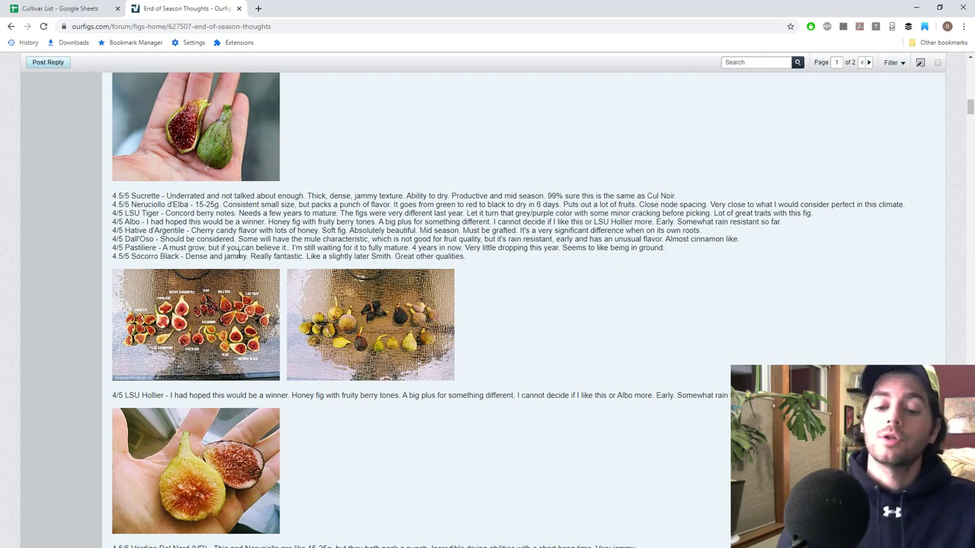
pyautogui.scroll(-3, 242, 263)
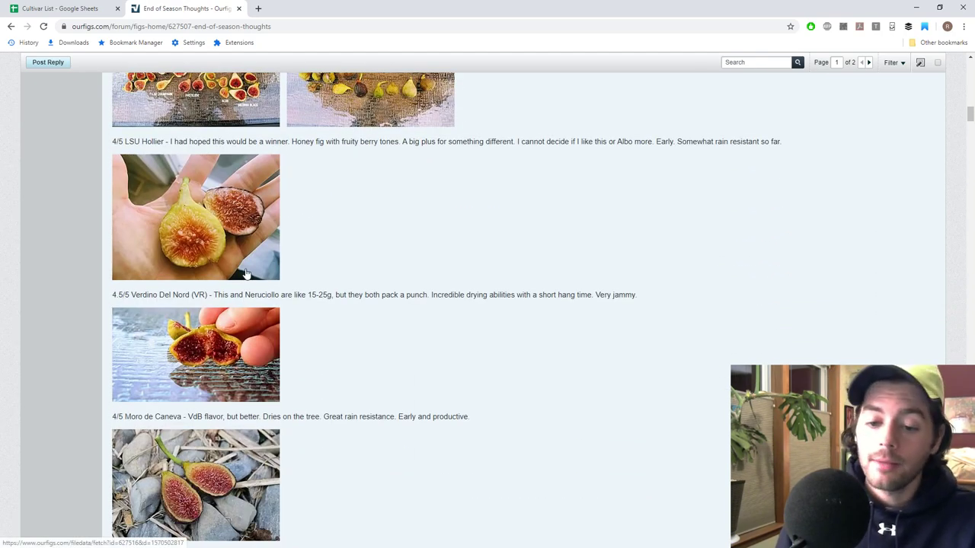
pyautogui.scroll(-5, 244, 274)
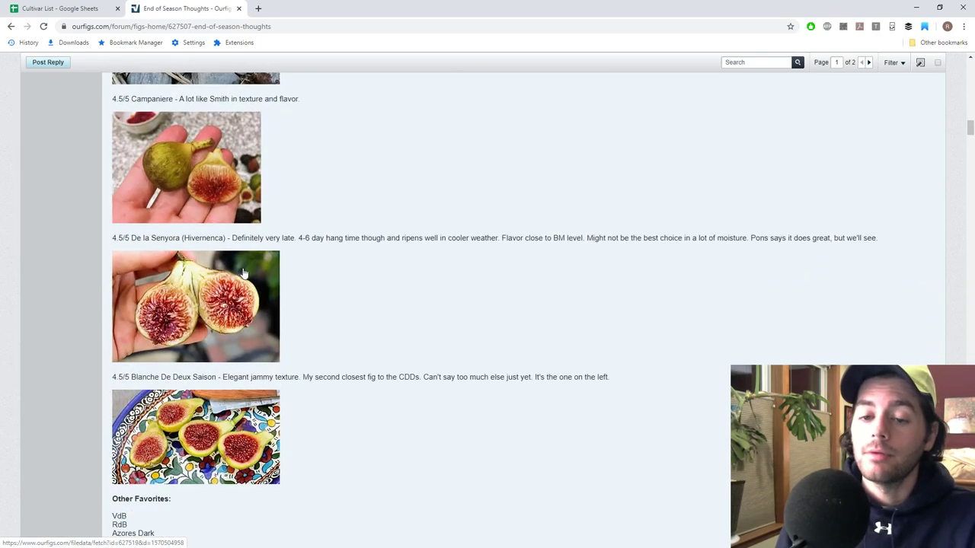
pyautogui.scroll(-2, 244, 272)
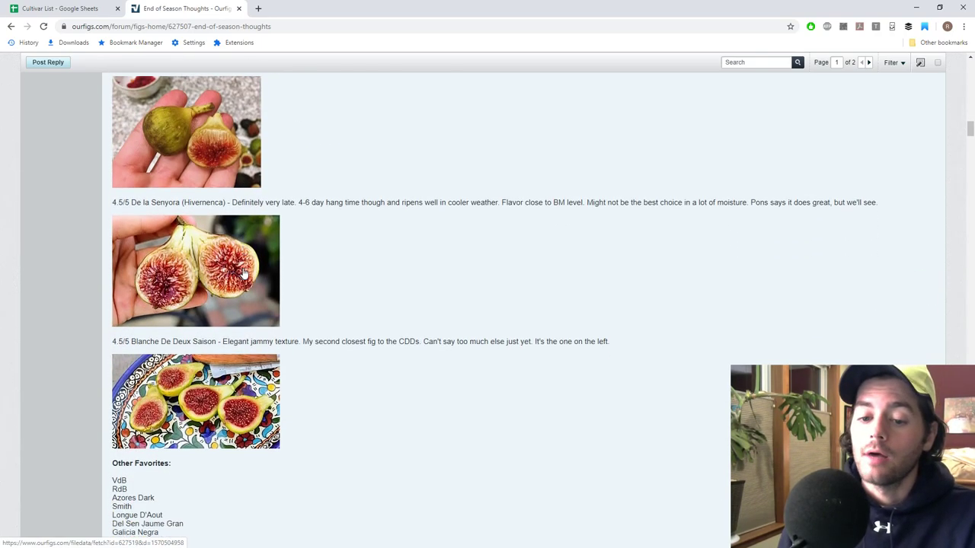
pyautogui.scroll(9, 244, 273)
pyautogui.scroll(2, 243, 273)
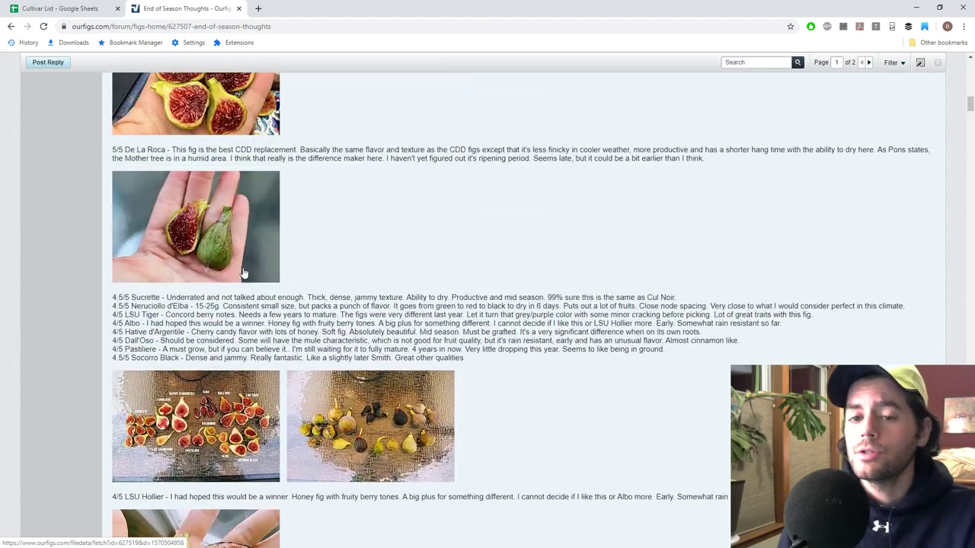
pyautogui.scroll(3, 243, 273)
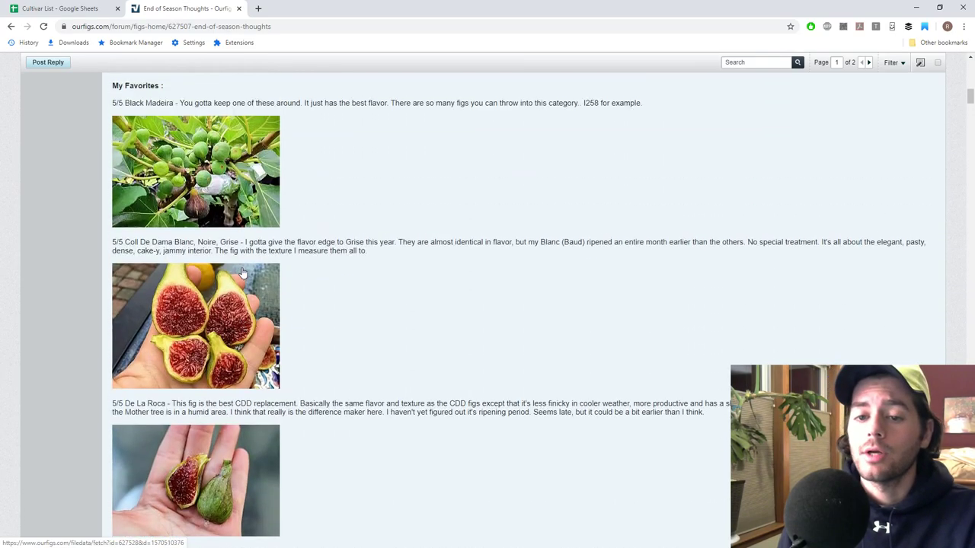
pyautogui.scroll(-10, 244, 273)
pyautogui.scroll(-4, 241, 273)
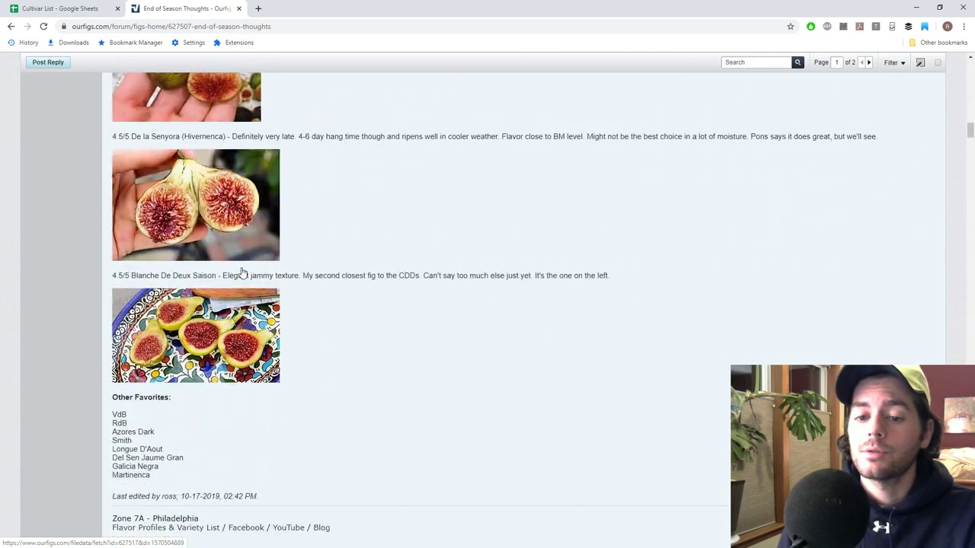
pyautogui.scroll(-2, 241, 273)
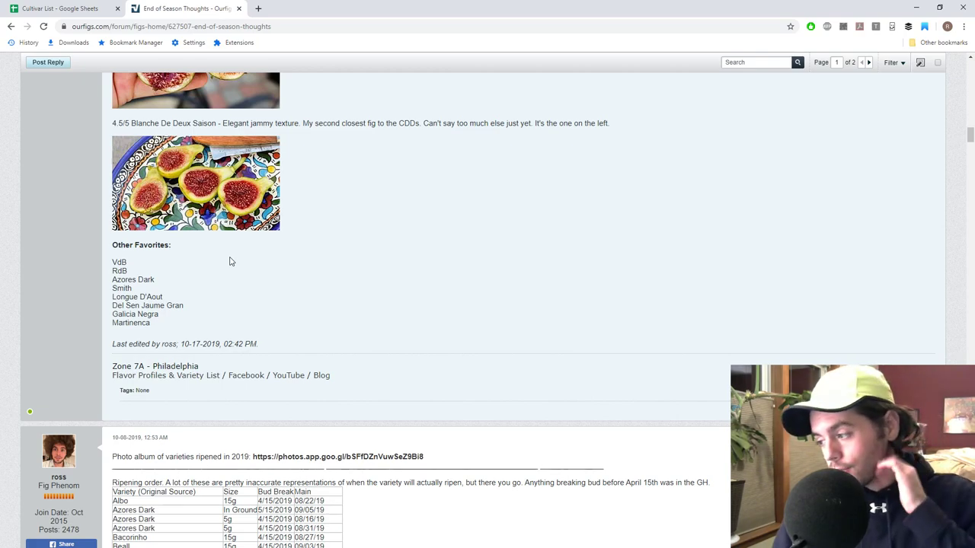
# Step: Look back over the rated varieties from Campaniere up to the Sucrette group and its labelled fig photos
pyautogui.scroll(4, 231, 261)
pyautogui.scroll(5, 268, 293)
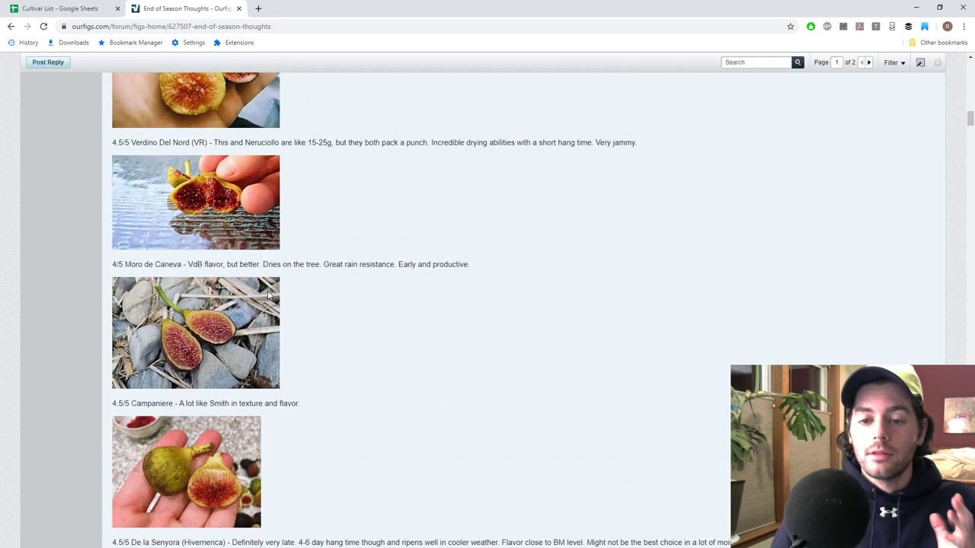
pyautogui.scroll(1, 268, 296)
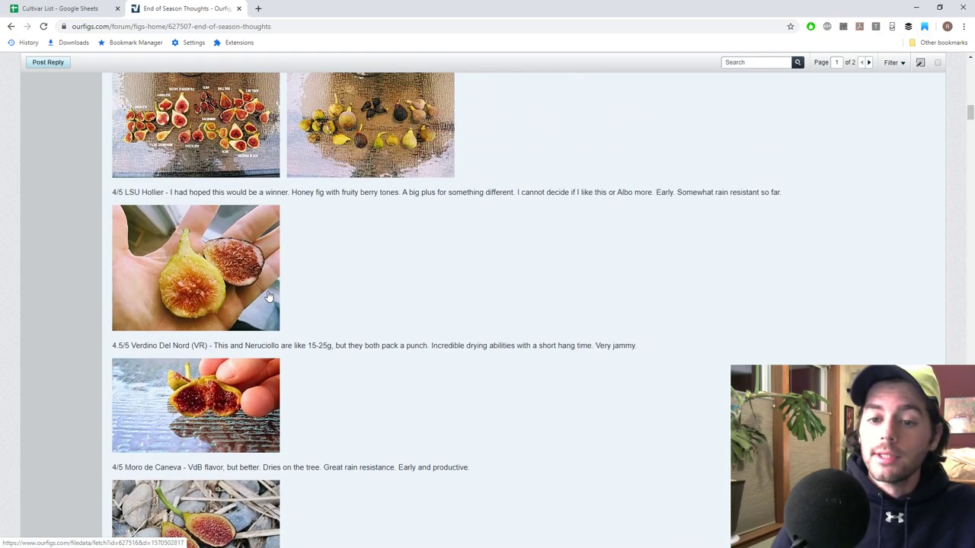
pyautogui.scroll(3, 259, 299)
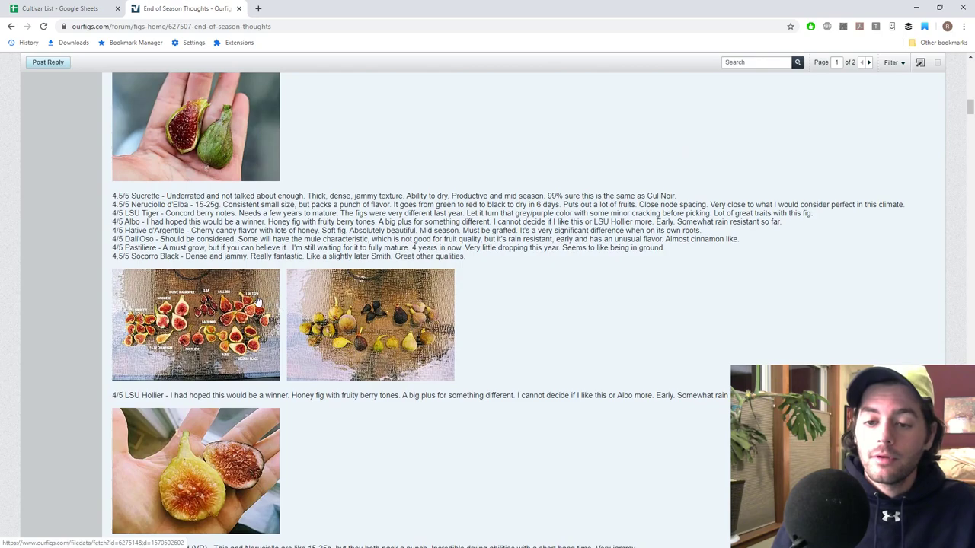
pyautogui.scroll(-2, 254, 291)
pyautogui.scroll(2, 254, 291)
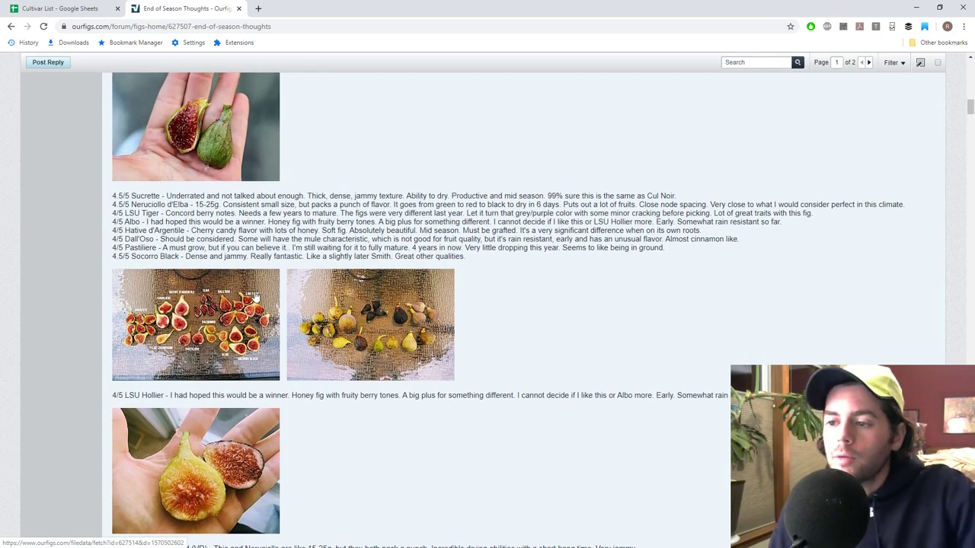
# Step: Review the 2019 ripening order table in the topic's second post, covering variety, size, bud break and main crop dates
pyautogui.scroll(-15, 235, 302)
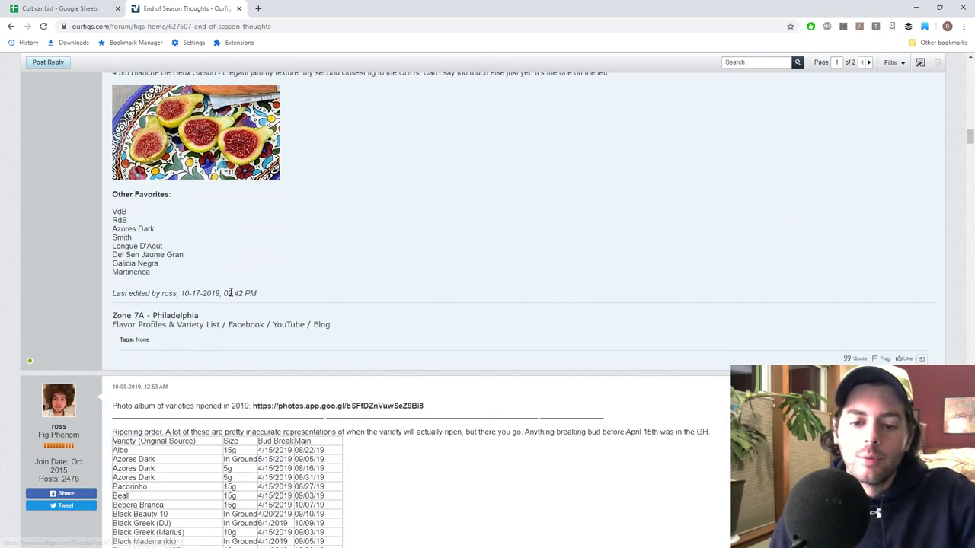
pyautogui.scroll(-3, 228, 295)
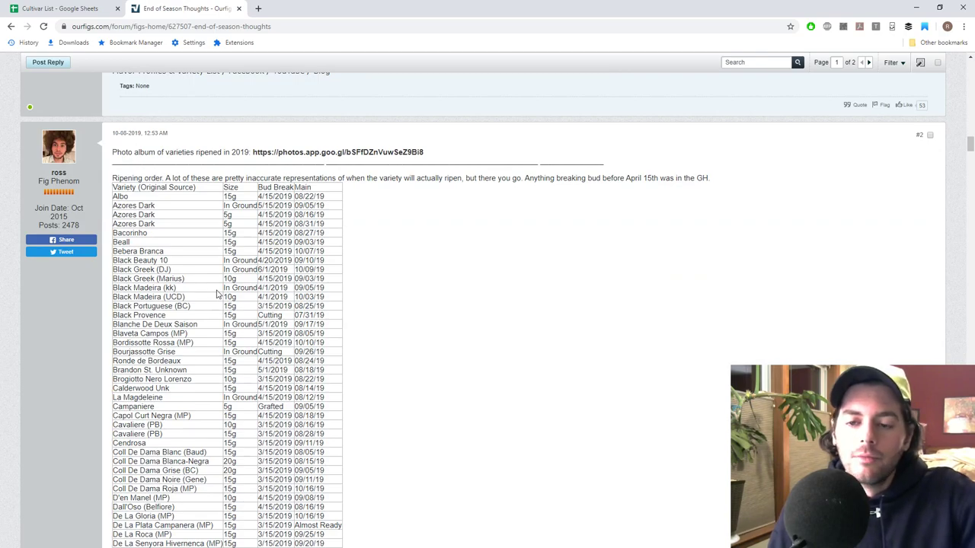
pyautogui.scroll(-1, 218, 294)
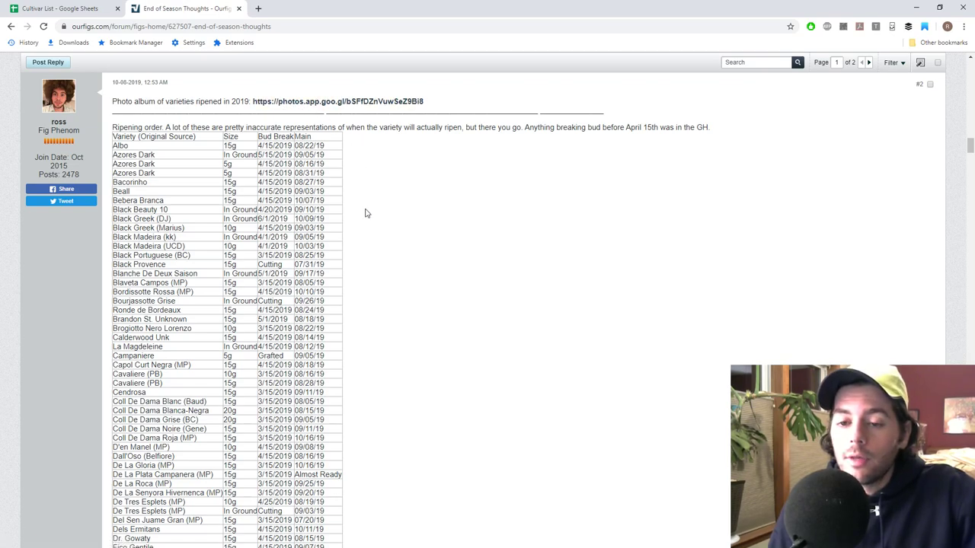
pyautogui.scroll(-7, 365, 211)
pyautogui.scroll(-8, 325, 217)
# Step: Examine the table of current keepers grouped into Early, Mid to Late and Very Late, highlighting its entries
pyautogui.scroll(3, 320, 216)
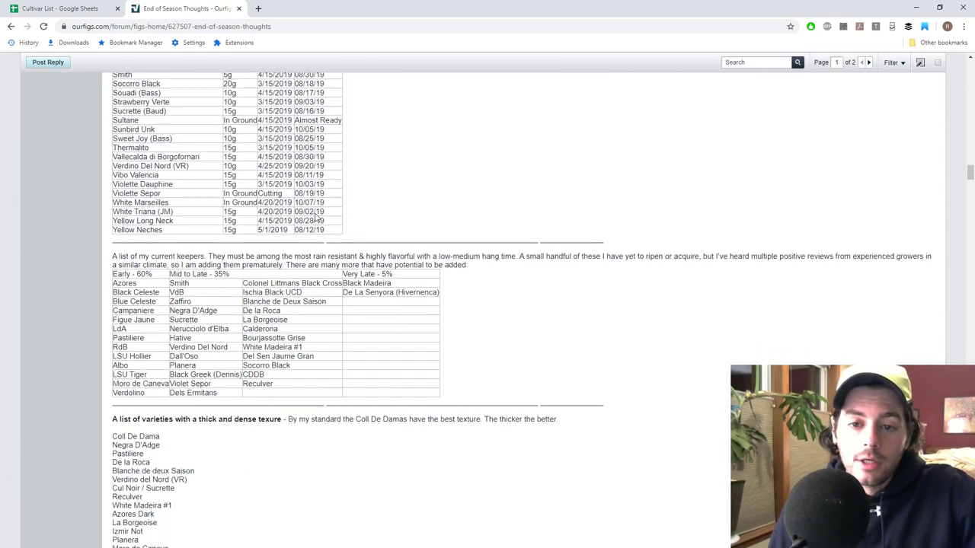
pyautogui.scroll(-2, 307, 216)
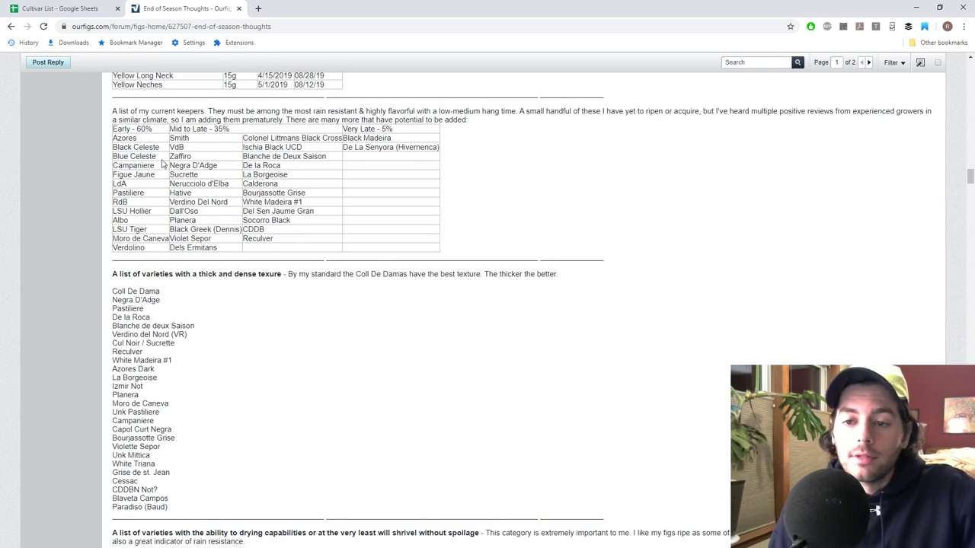
pyautogui.moveTo(122, 128); pyautogui.dragTo(399, 222)
pyautogui.click(392, 224)
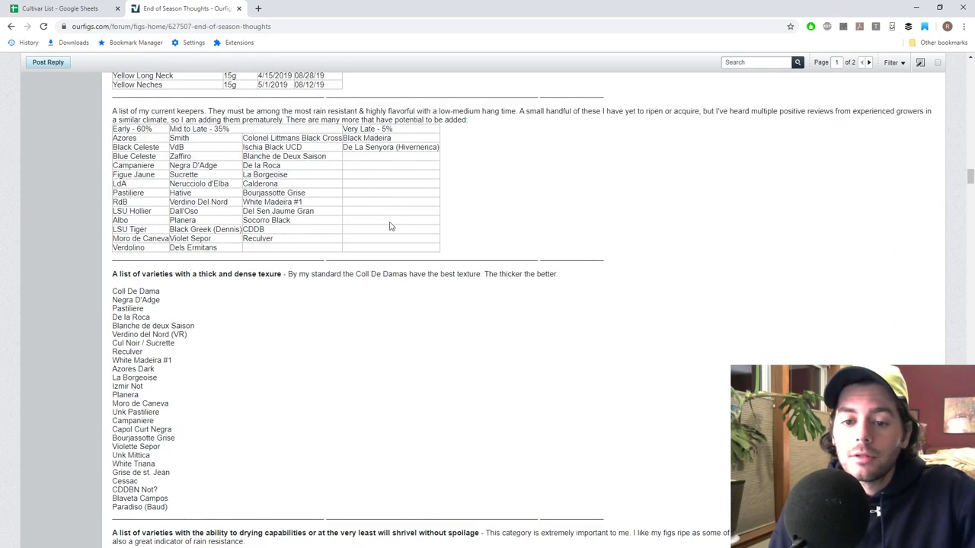
# Step: Review the lists of varieties with thick, dense texture and with drying capabilities, highlighting each list's heading
pyautogui.scroll(-1, 368, 230)
pyautogui.moveTo(109, 170); pyautogui.dragTo(284, 186)
pyautogui.scroll(-4, 287, 220)
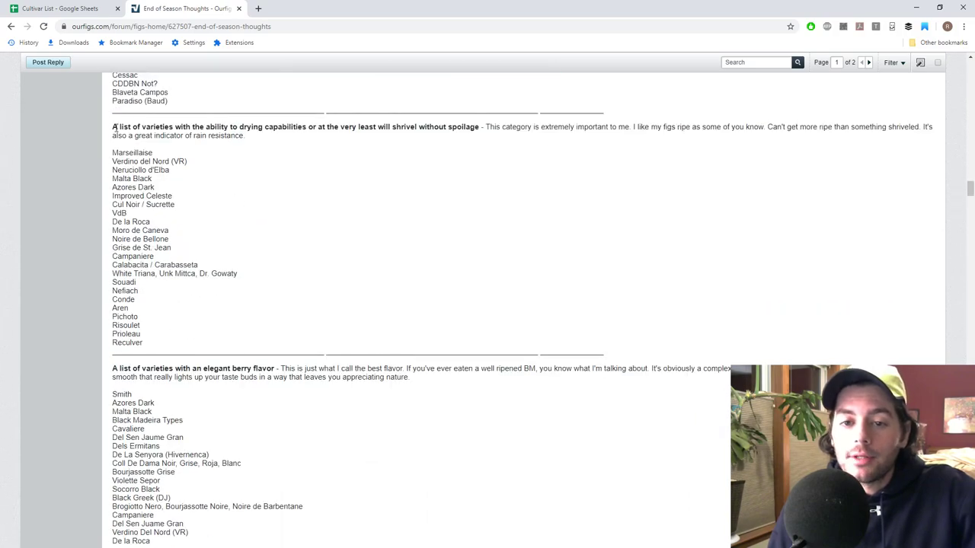
pyautogui.moveTo(113, 127); pyautogui.dragTo(479, 126)
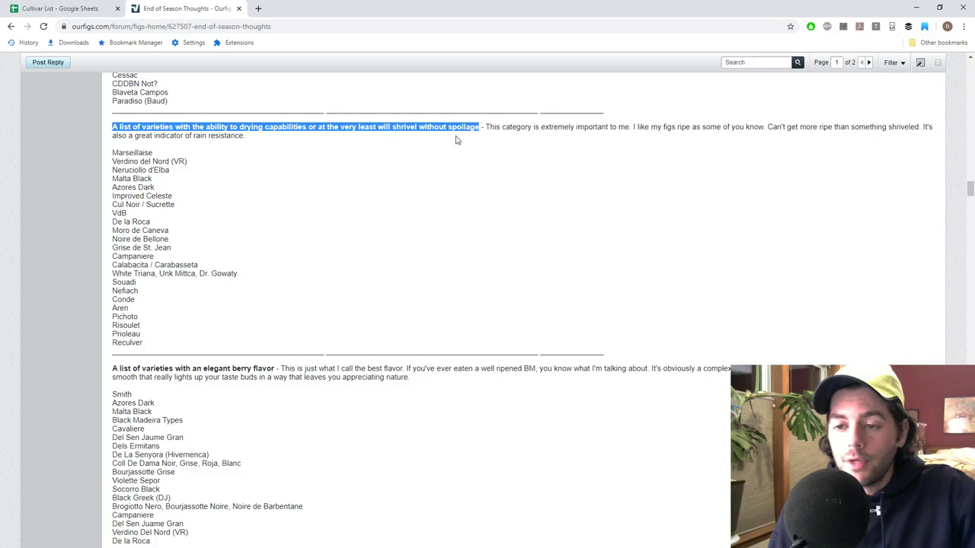
pyautogui.click(295, 192)
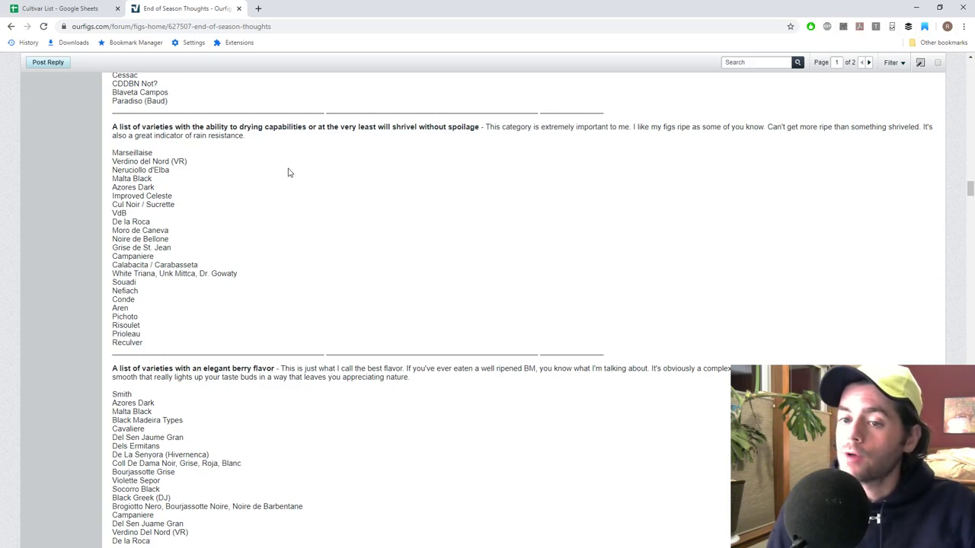
# Step: Review the list of varieties with an elegant berry flavor against the drying list, highlighting the berry flavor heading
pyautogui.scroll(-3, 288, 172)
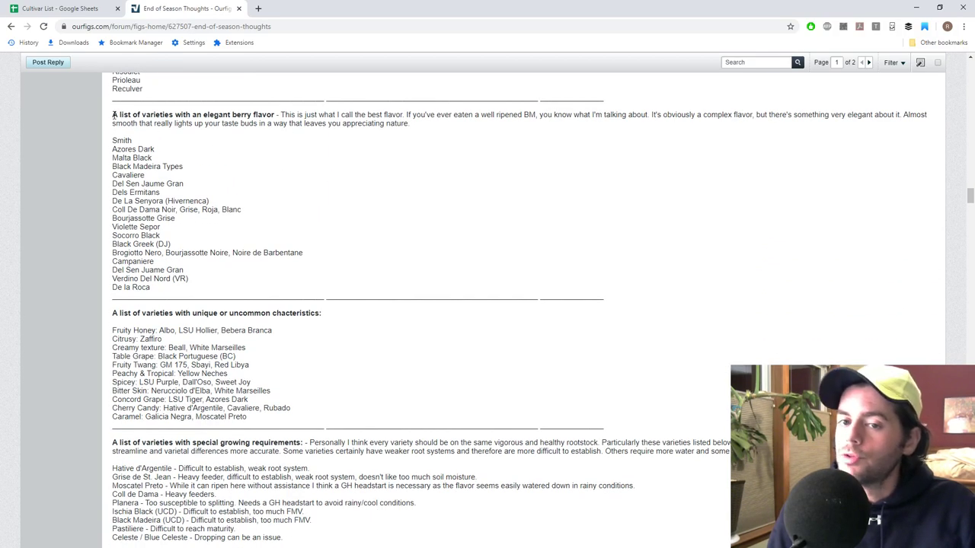
pyautogui.moveTo(112, 118); pyautogui.dragTo(275, 116)
pyautogui.scroll(4, 296, 189)
pyautogui.click(297, 219)
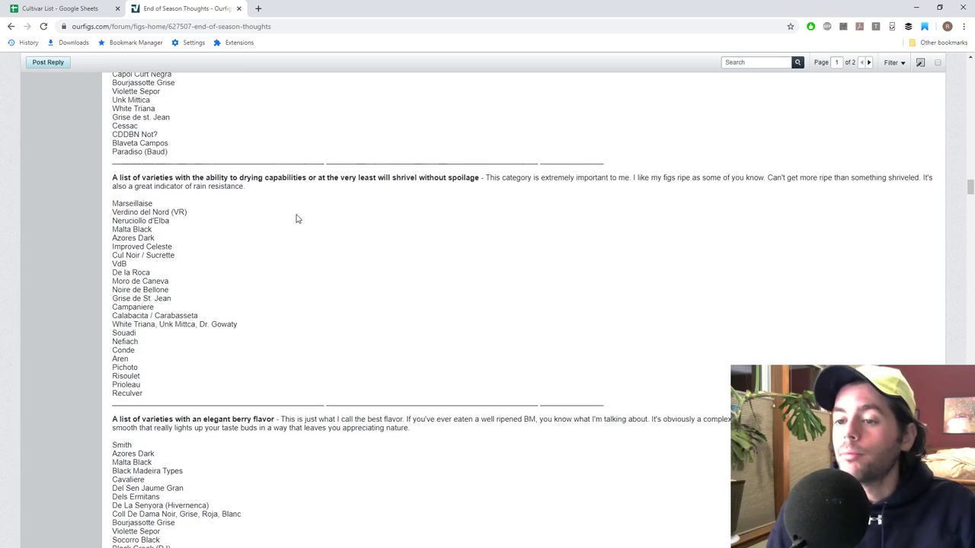
pyautogui.scroll(-4, 267, 214)
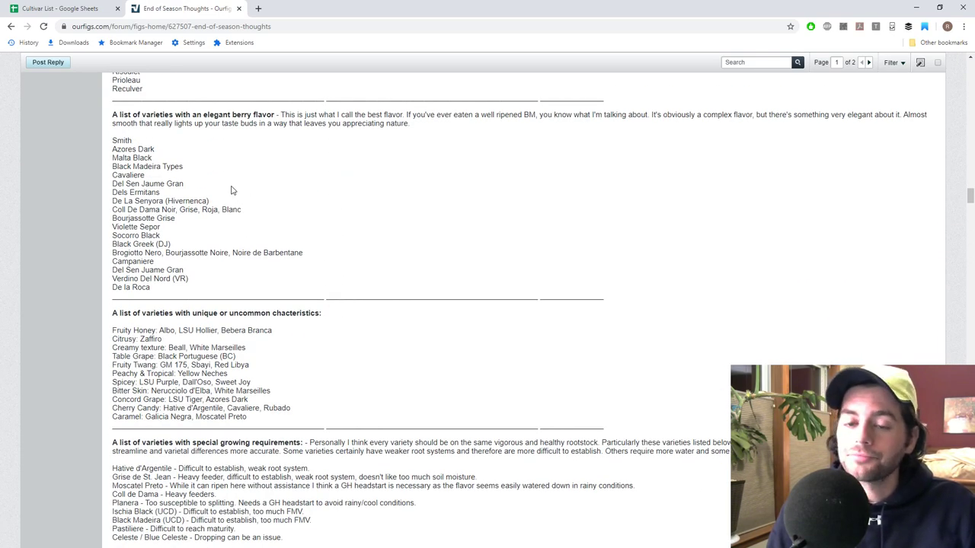
pyautogui.moveTo(111, 116); pyautogui.dragTo(283, 114)
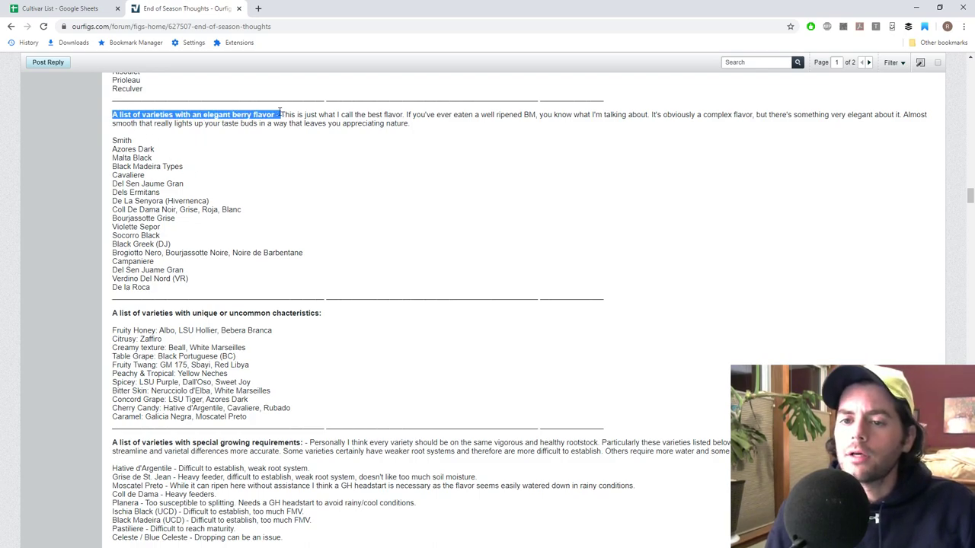
pyautogui.click(273, 162)
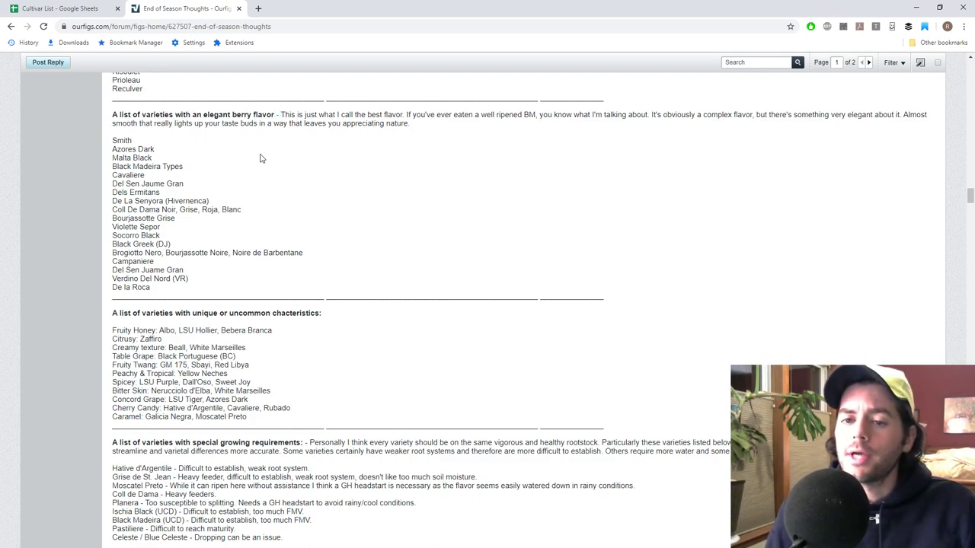
# Step: Review the lists of varieties with unique or uncommon characteristics and with special growing requirements, highlighting the unique characteristics heading
pyautogui.scroll(-3, 263, 162)
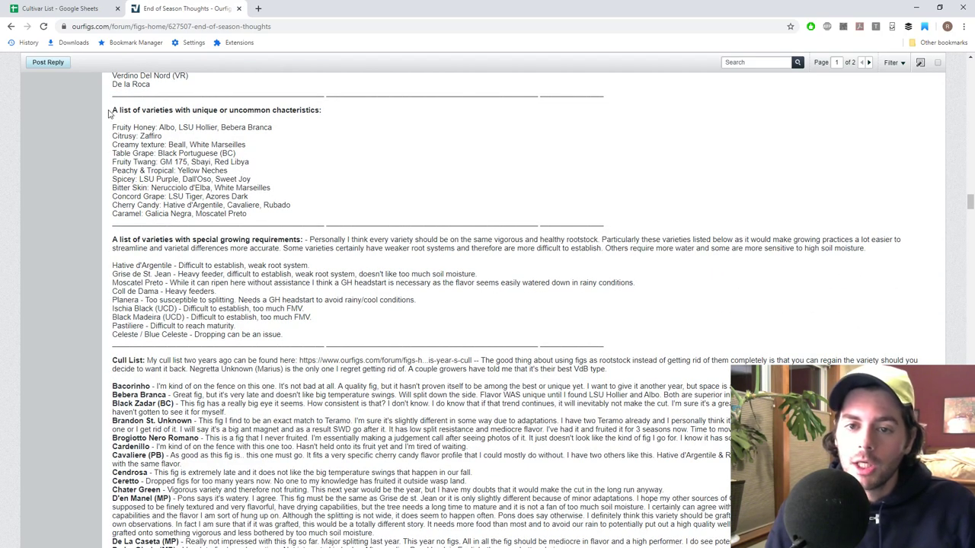
pyautogui.moveTo(112, 110); pyautogui.dragTo(306, 138)
pyautogui.click(303, 141)
pyautogui.scroll(-2, 256, 195)
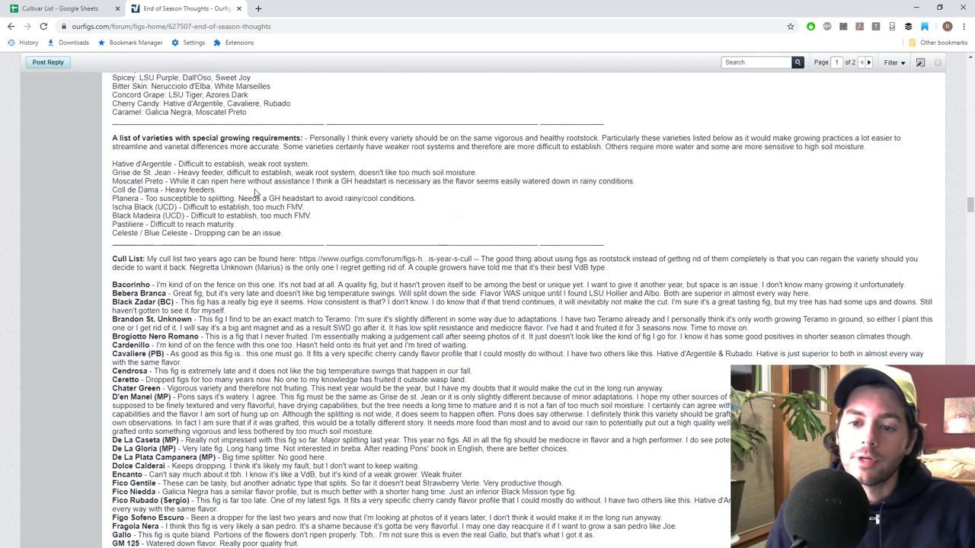
# Step: Examine the Cull List and the reasons given for dropping each variety
pyautogui.scroll(-2, 257, 193)
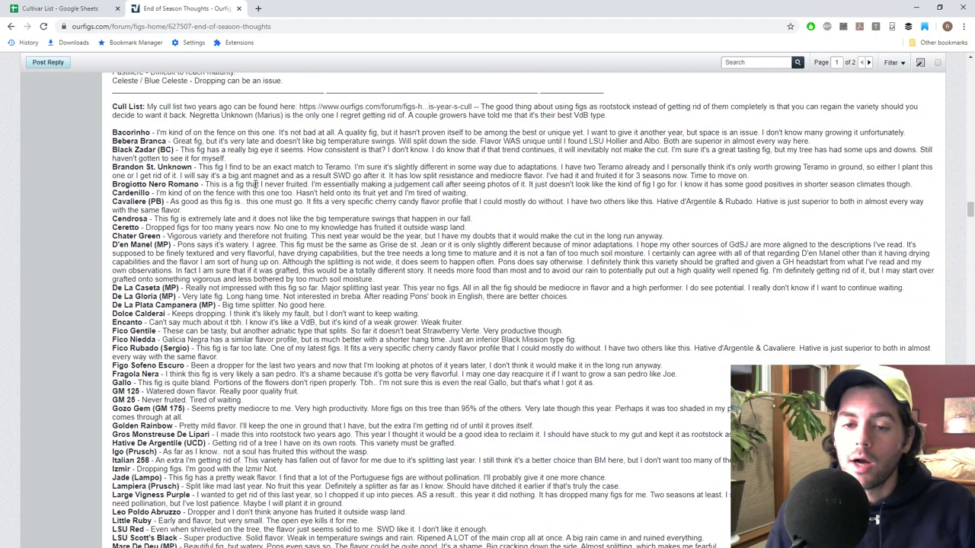
pyautogui.scroll(-10, 256, 185)
pyautogui.scroll(3, 257, 188)
pyautogui.scroll(6, 256, 187)
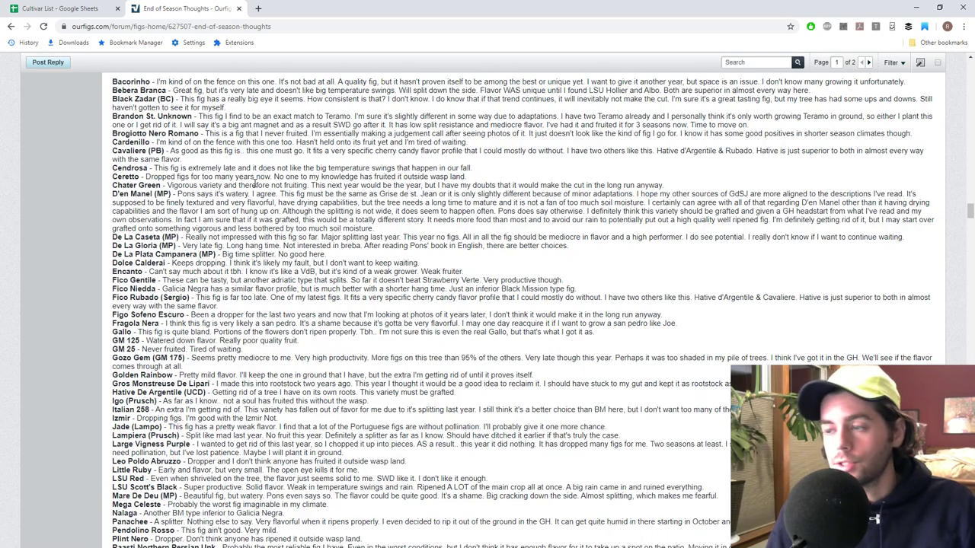
pyautogui.scroll(9, 256, 185)
pyautogui.scroll(-10, 263, 182)
pyautogui.scroll(-8, 265, 181)
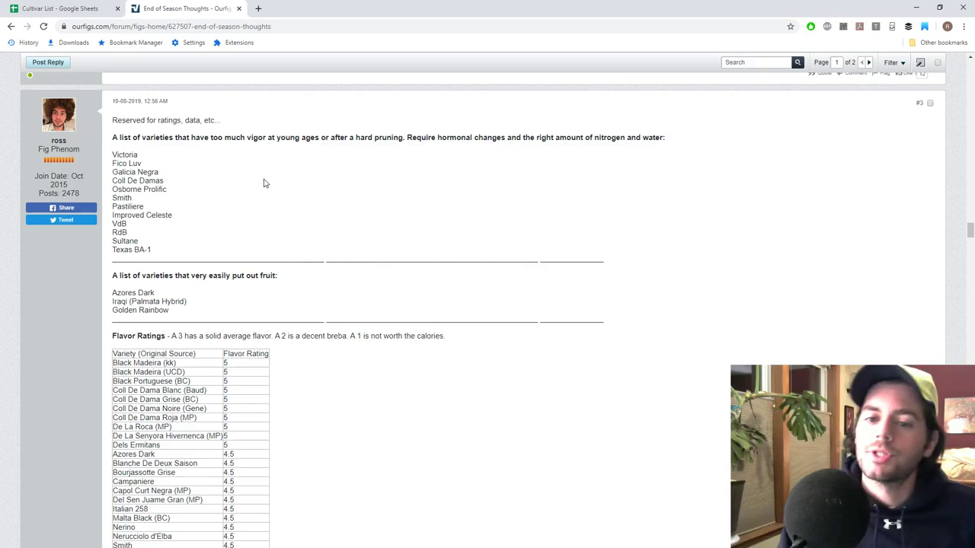
# Step: Review the third post's lists of overly vigorous varieties and of varieties that easily put out fruit, highlighting the latter's heading
pyautogui.scroll(-3, 335, 237)
pyautogui.scroll(1, 322, 242)
pyautogui.scroll(1, 308, 239)
pyautogui.scroll(-1, 300, 239)
pyautogui.scroll(1, 300, 234)
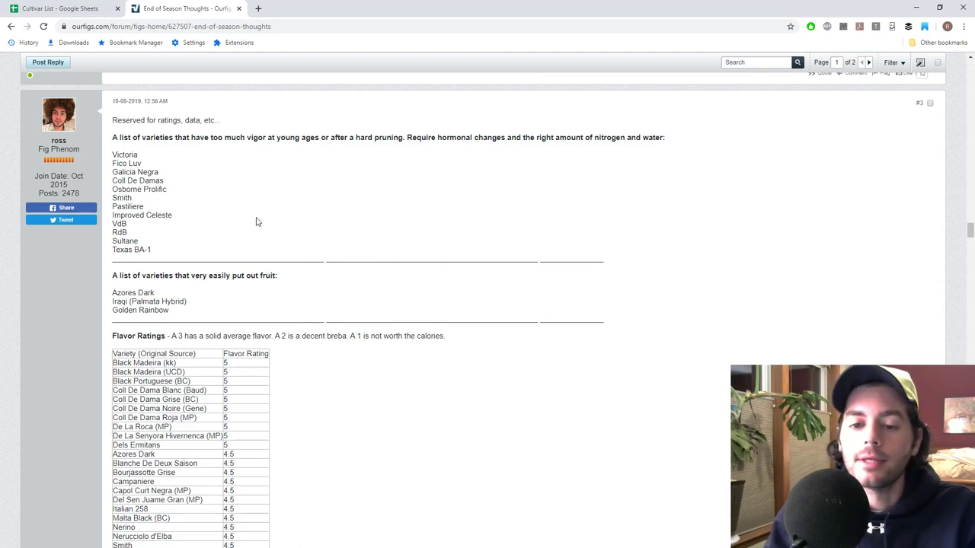
pyautogui.scroll(-3, 253, 231)
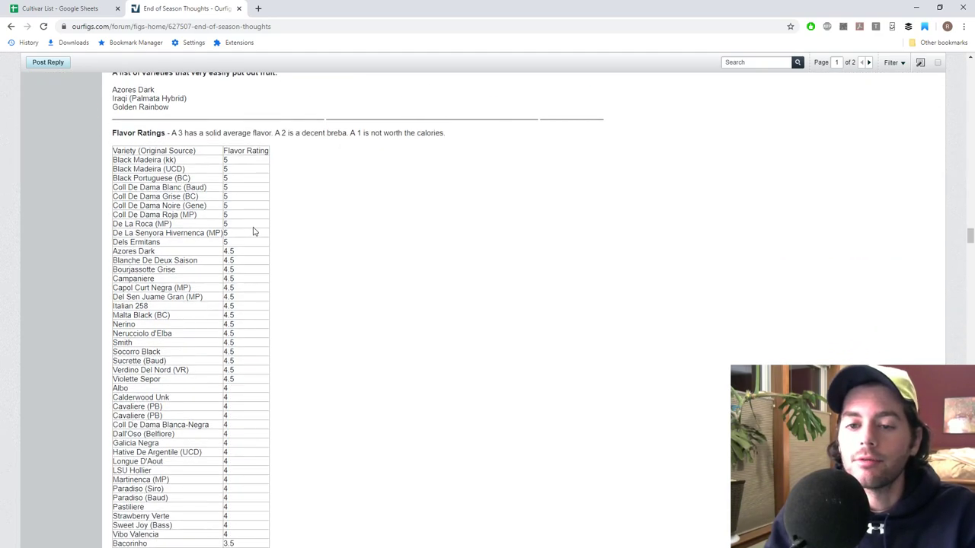
pyautogui.scroll(2, 254, 228)
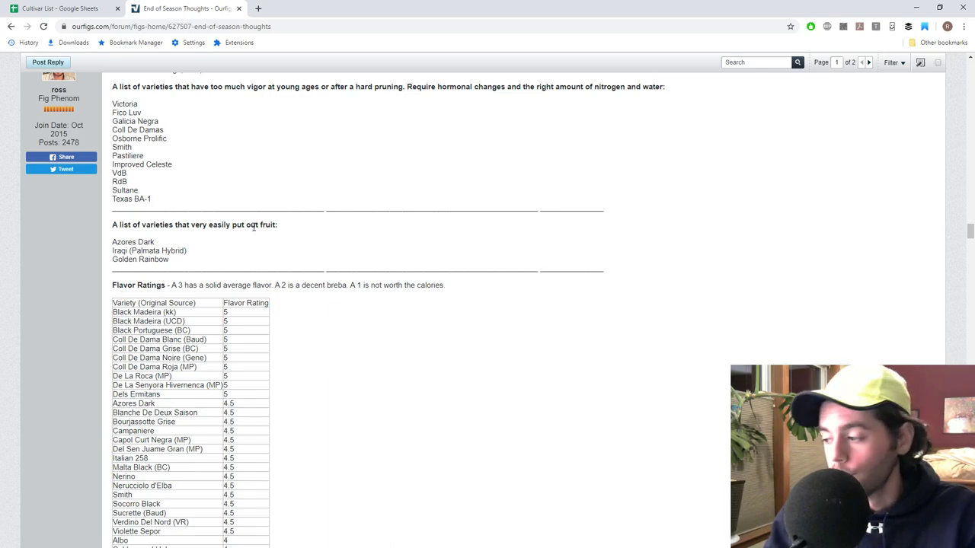
pyautogui.moveTo(113, 225); pyautogui.dragTo(252, 230)
pyautogui.click(246, 246)
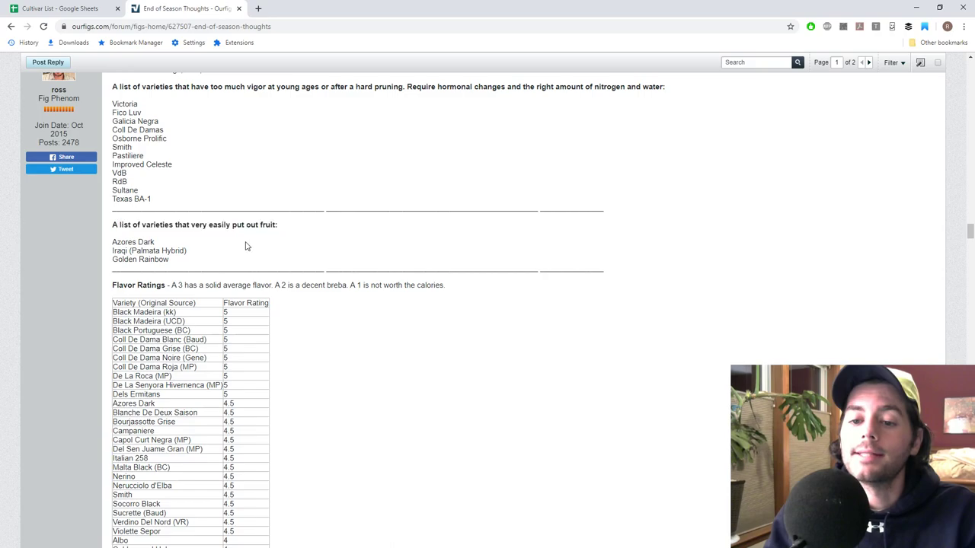
# Step: Examine the Flavor Ratings table in the third post, covering each variety and its rating
pyautogui.scroll(-1, 244, 247)
pyautogui.scroll(-2, 245, 246)
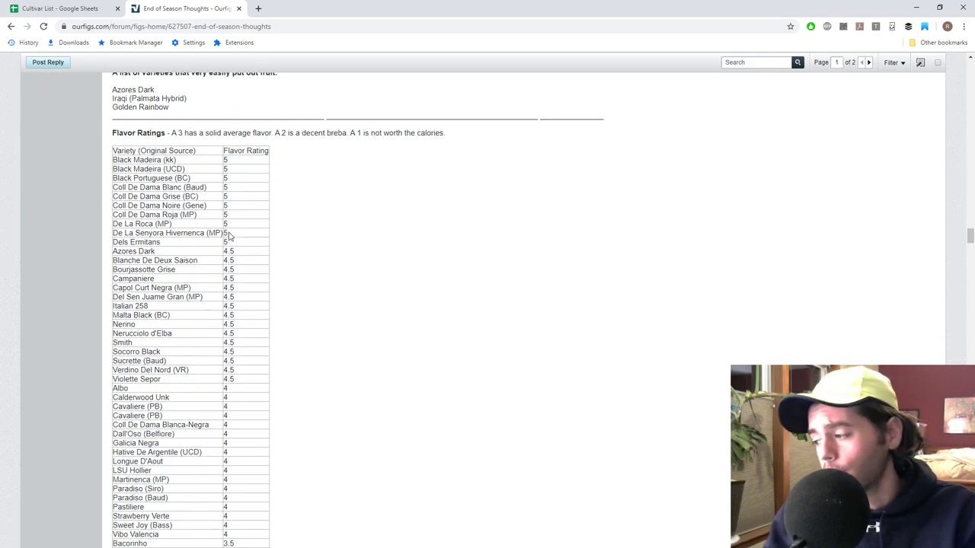
pyautogui.scroll(-1, 312, 246)
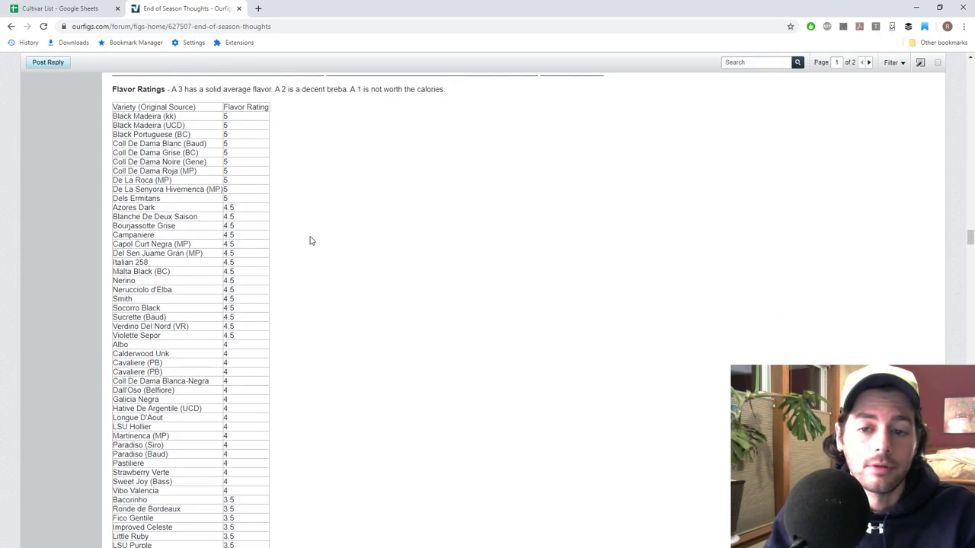
pyautogui.scroll(2, 310, 238)
pyautogui.scroll(-3, 310, 236)
pyautogui.scroll(-6, 310, 237)
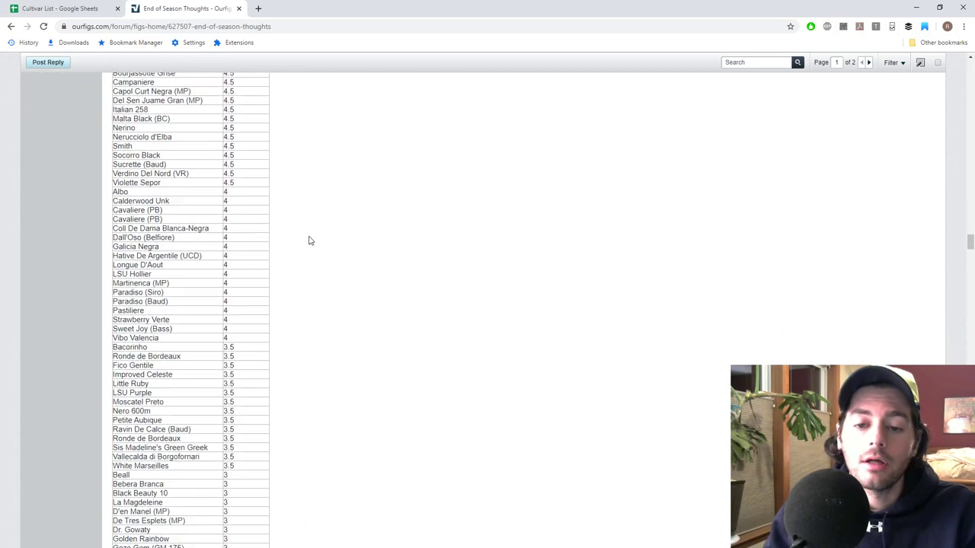
pyautogui.scroll(5, 310, 239)
pyautogui.scroll(4, 310, 241)
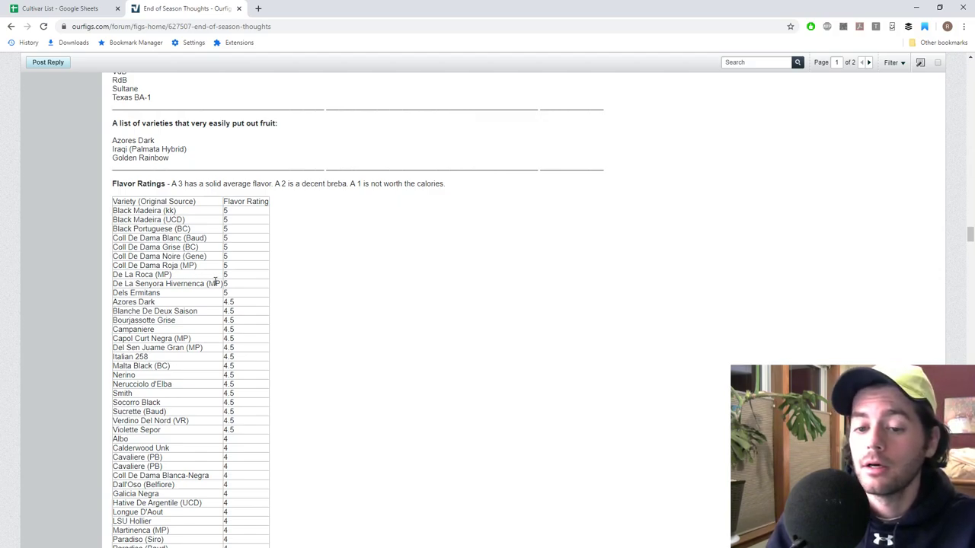
# Step: Highlight the varieties with a flavor rating of 5 in the table, including the Coll De Dama types, and clear the selection
pyautogui.moveTo(175, 297); pyautogui.dragTo(137, 294)
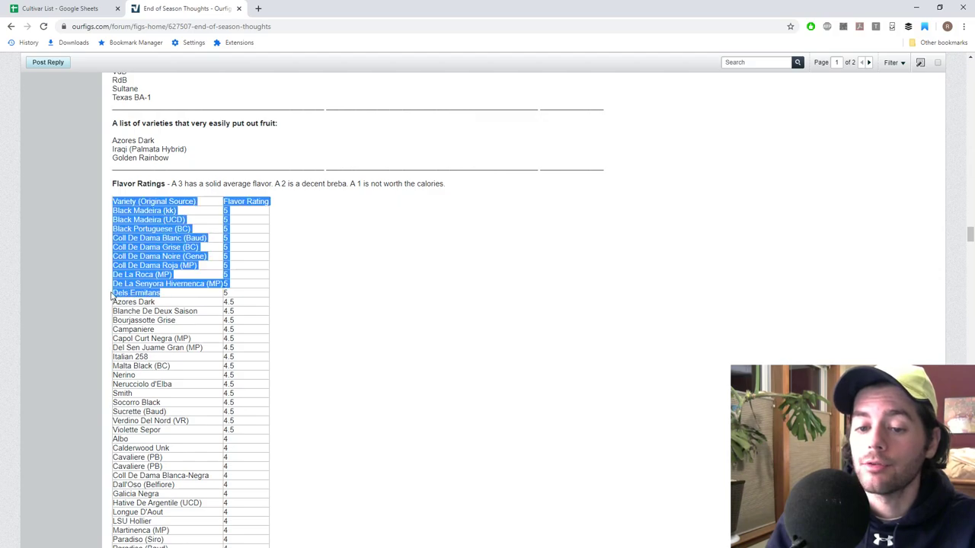
pyautogui.click(171, 297)
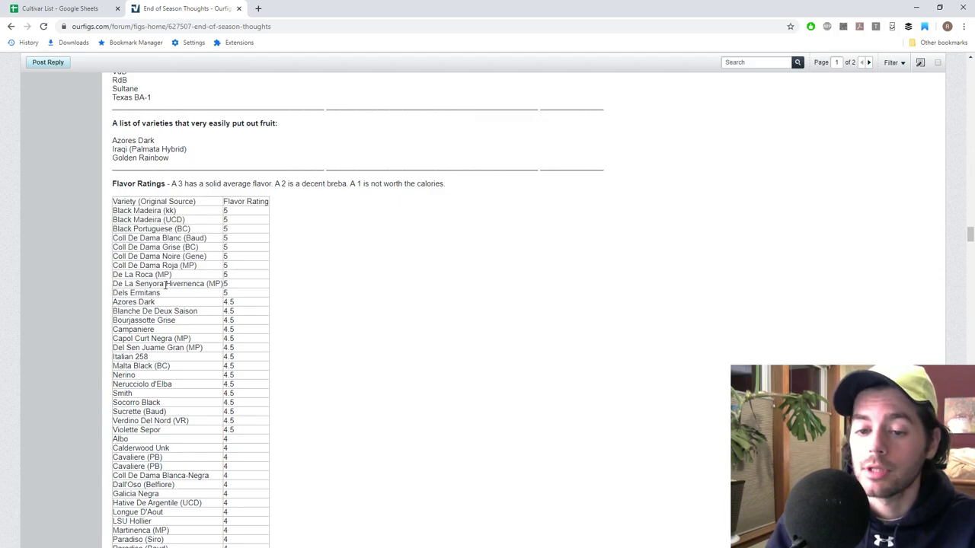
pyautogui.moveTo(162, 284); pyautogui.dragTo(114, 229)
pyautogui.click(138, 275)
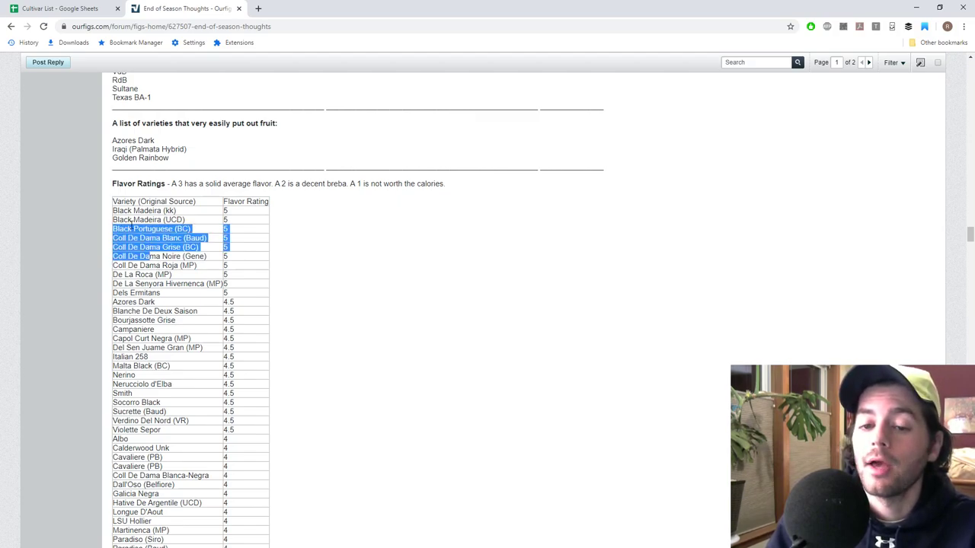
pyautogui.click(134, 222)
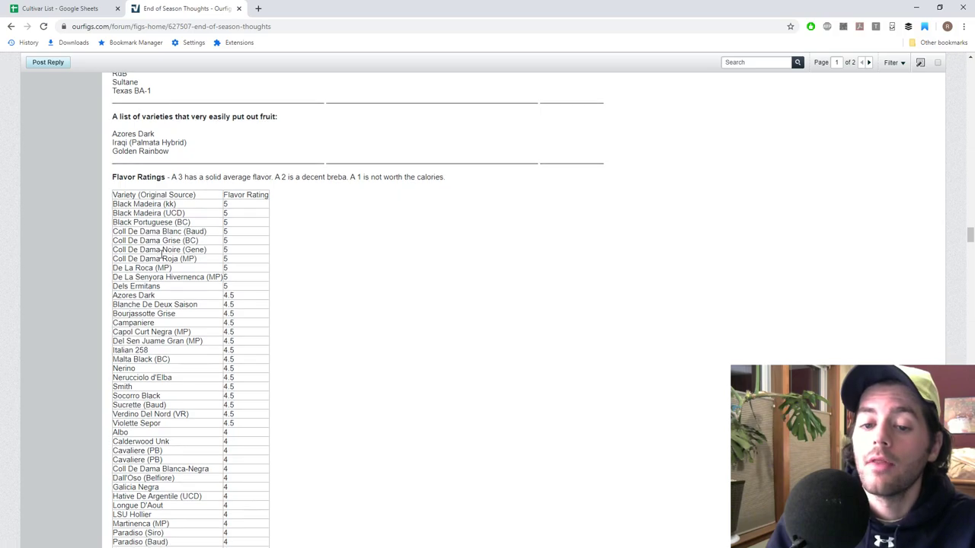
# Step: Review the lower-rated varieties in the Flavor Ratings table and return to the beginning of the End of Season Thoughts topic
pyautogui.scroll(-2, 171, 254)
pyautogui.scroll(1, 171, 254)
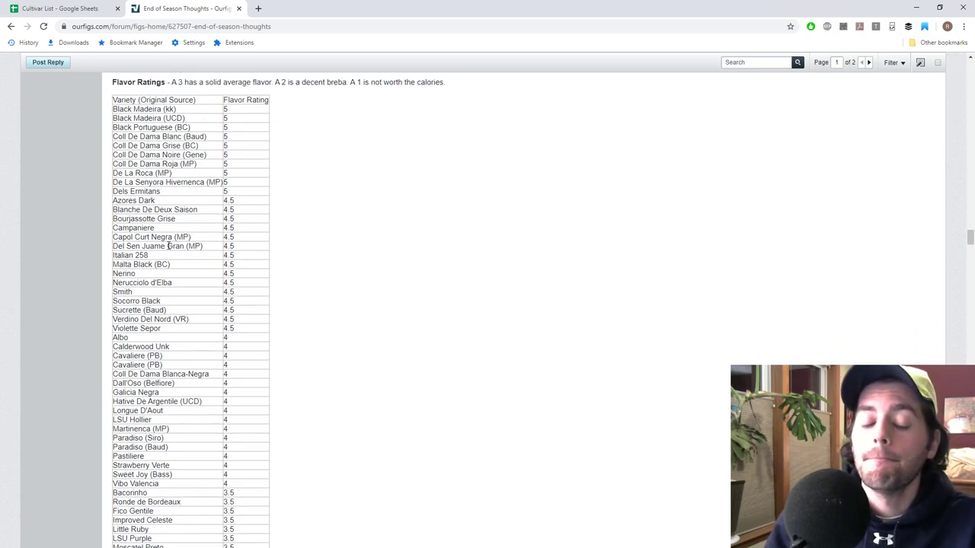
pyautogui.scroll(-4, 167, 244)
pyautogui.scroll(7, 167, 244)
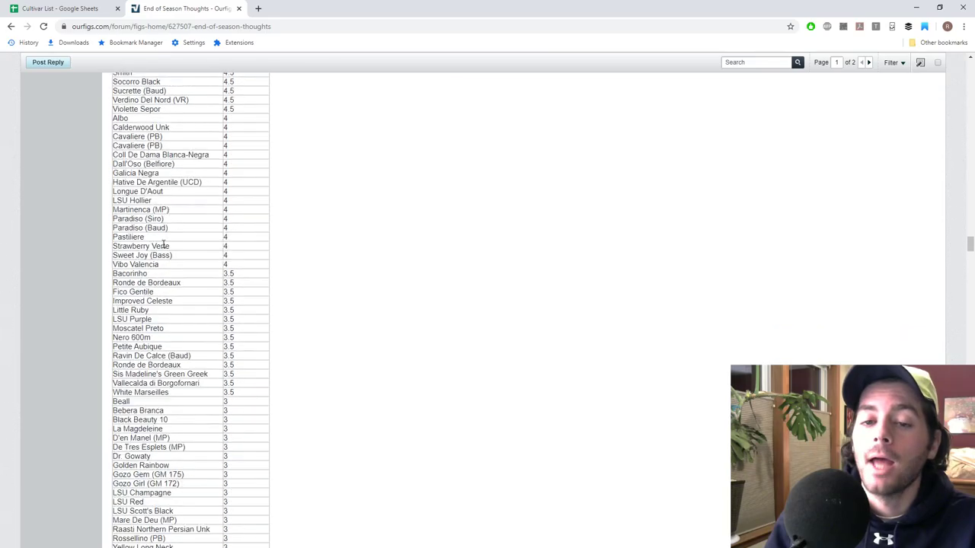
pyautogui.scroll(6, 163, 243)
pyautogui.scroll(-20, 198, 246)
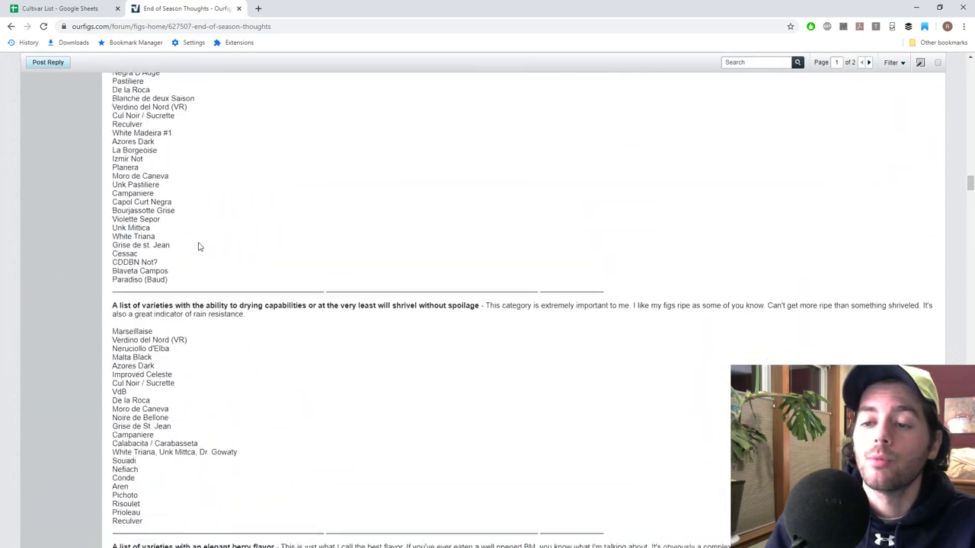
pyautogui.scroll(20, 198, 245)
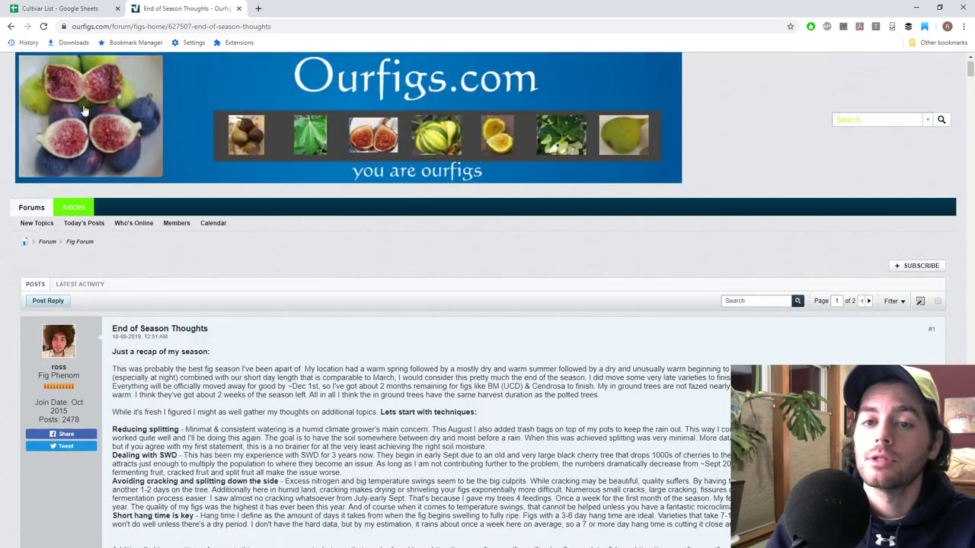
# Step: Switch to the Cultivar List spreadsheet in Google Sheets, open the My Figs sheet and select a Longue D'Aout entry
pyautogui.click(61, 9)
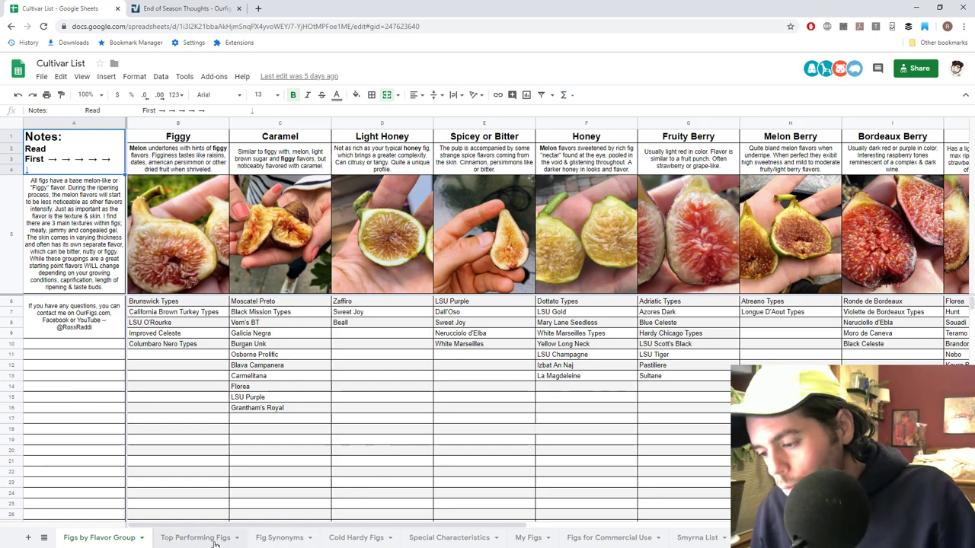
pyautogui.click(528, 538)
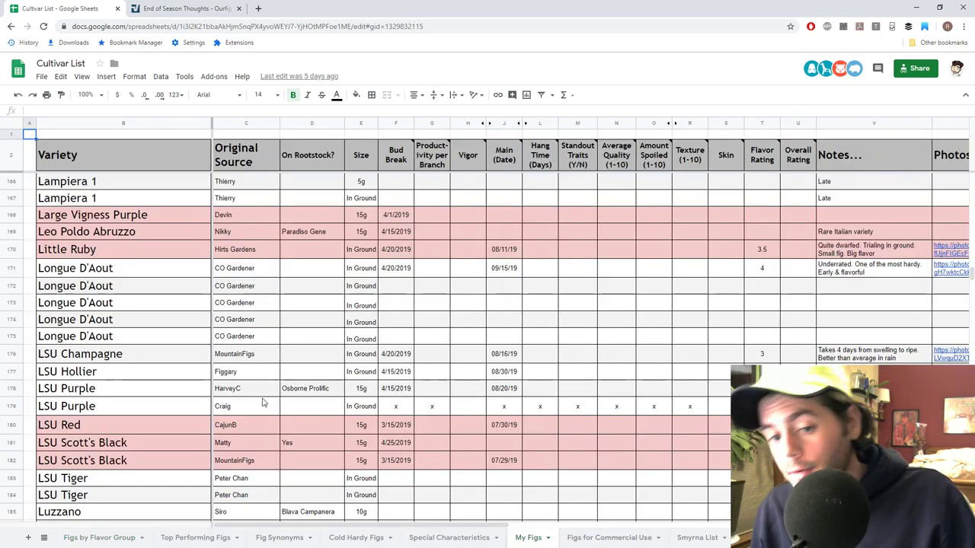
pyautogui.click(153, 292)
# Step: Look through the My Figs variety rows from Longue D'Aout back to Azores Dark, covering rootstock, size, dates, flavor ratings and notes
pyautogui.scroll(4, 152, 297)
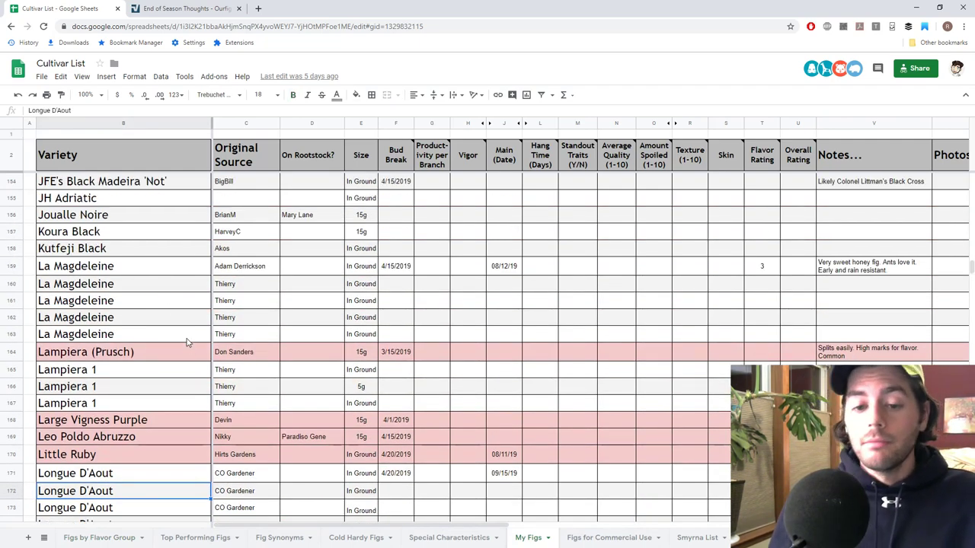
pyautogui.scroll(5, 183, 339)
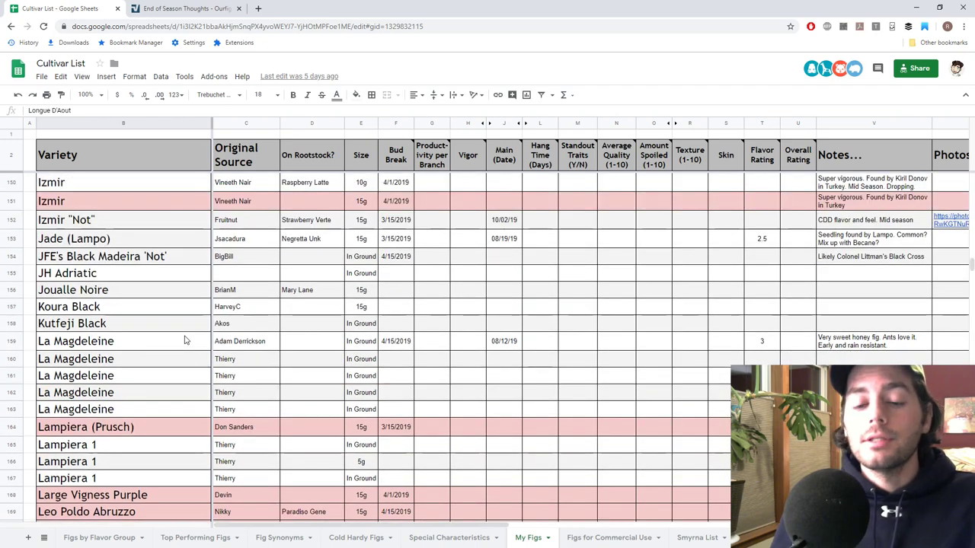
pyautogui.scroll(1, 184, 339)
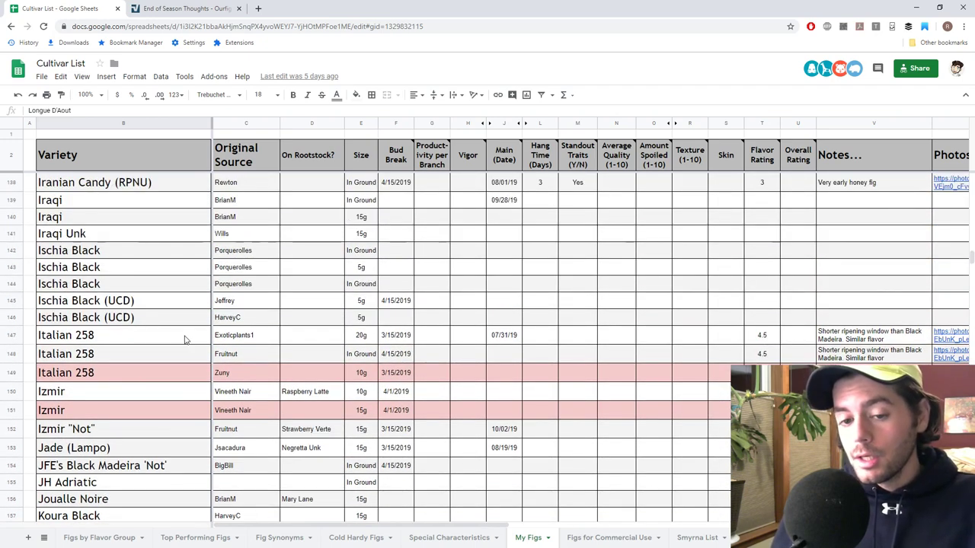
pyautogui.scroll(3, 183, 340)
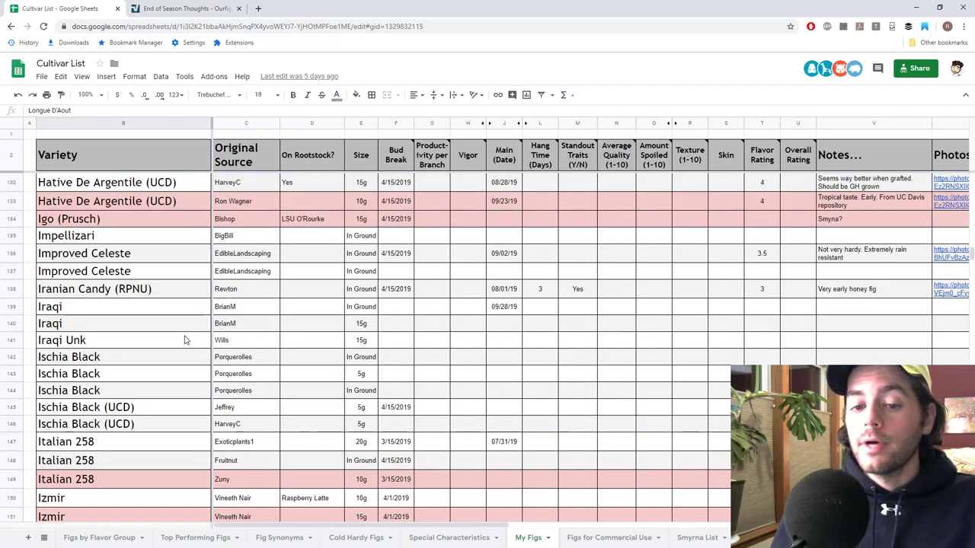
pyautogui.scroll(4, 184, 340)
pyautogui.scroll(3, 183, 340)
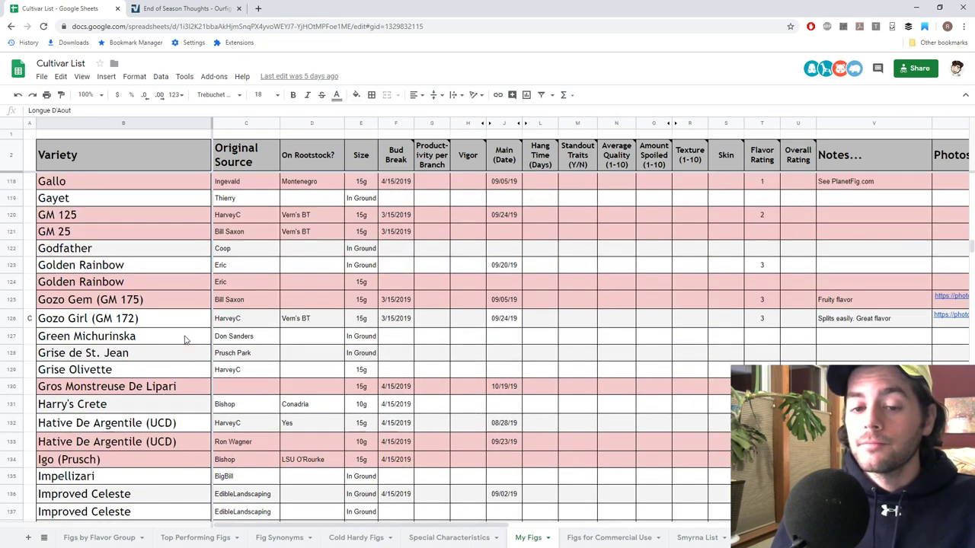
pyautogui.scroll(10, 183, 340)
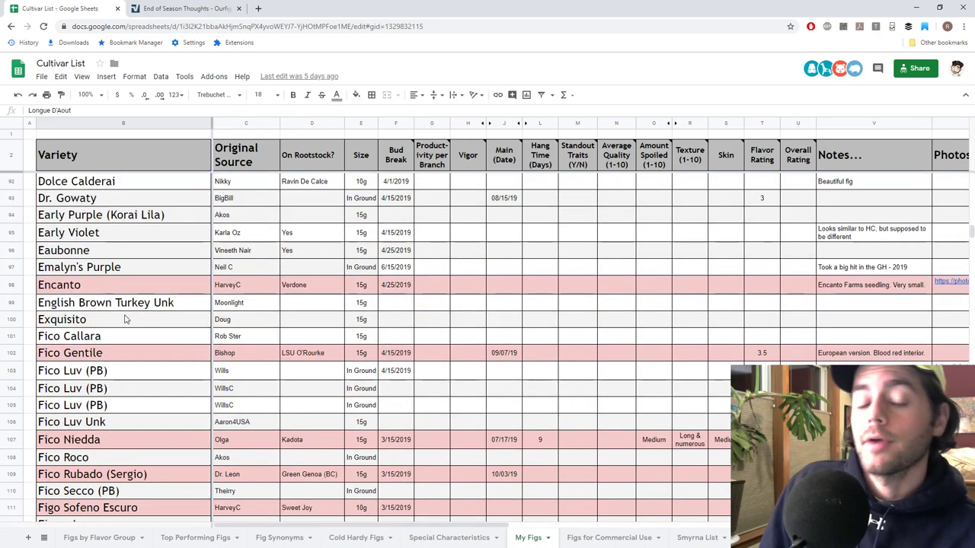
pyautogui.scroll(5, 126, 320)
pyautogui.scroll(9, 129, 326)
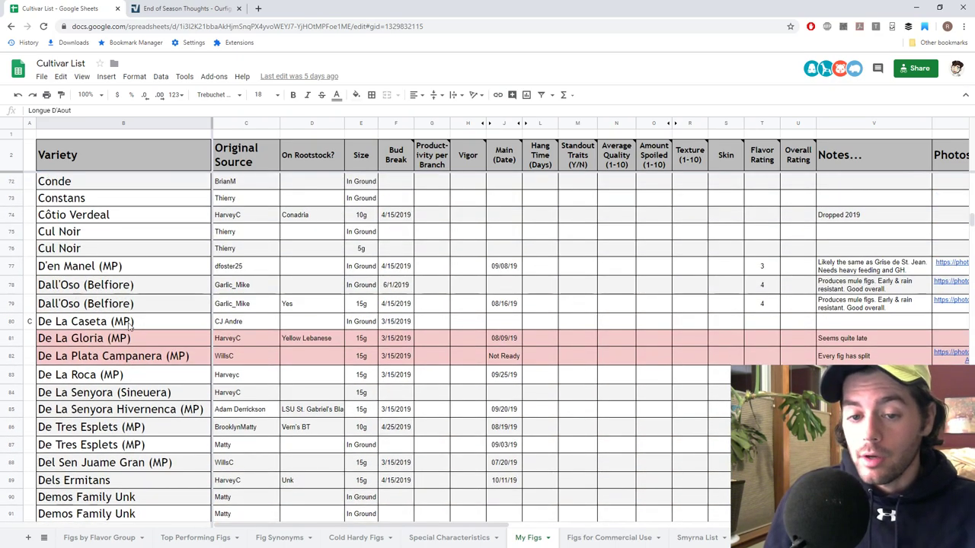
pyautogui.scroll(3, 133, 329)
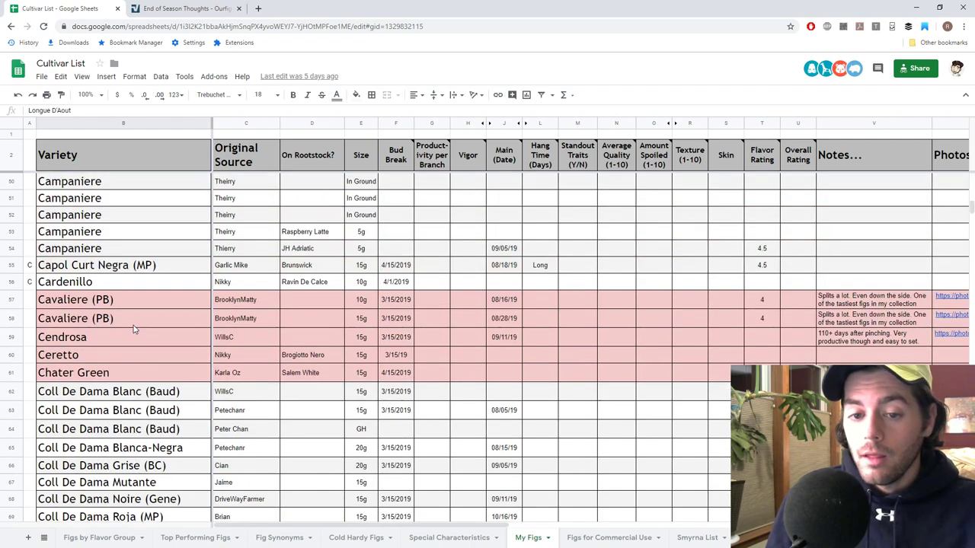
pyautogui.scroll(-2, 133, 329)
pyautogui.scroll(4, 135, 324)
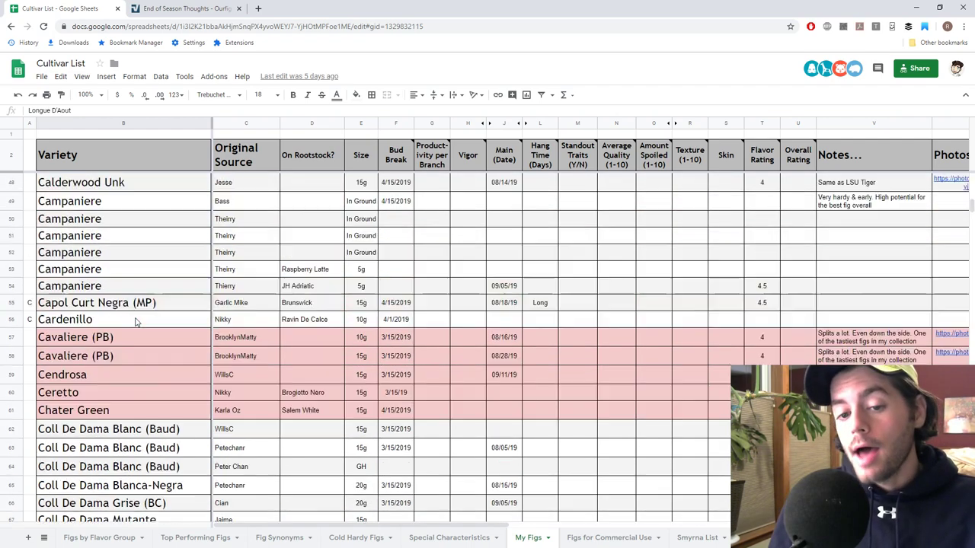
pyautogui.scroll(4, 136, 321)
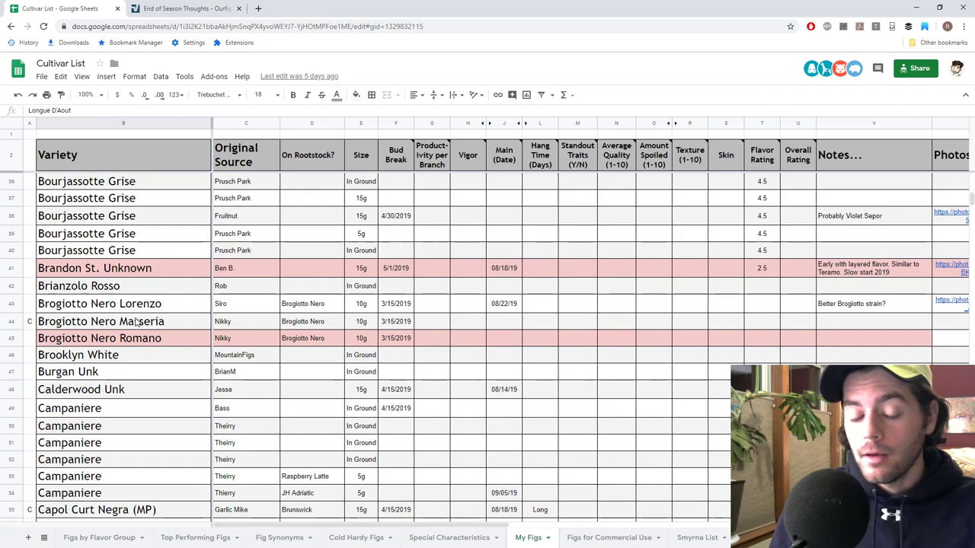
pyautogui.scroll(4, 136, 321)
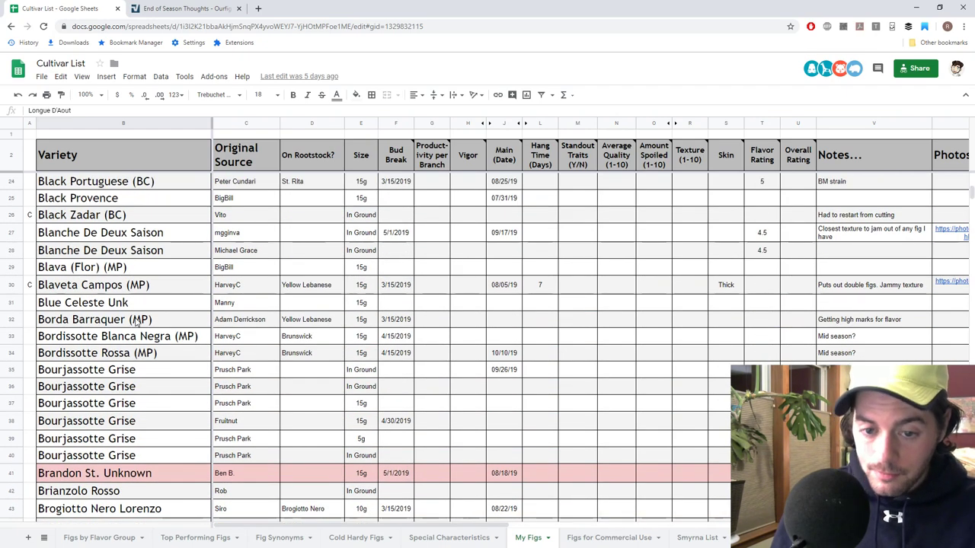
pyautogui.scroll(7, 135, 322)
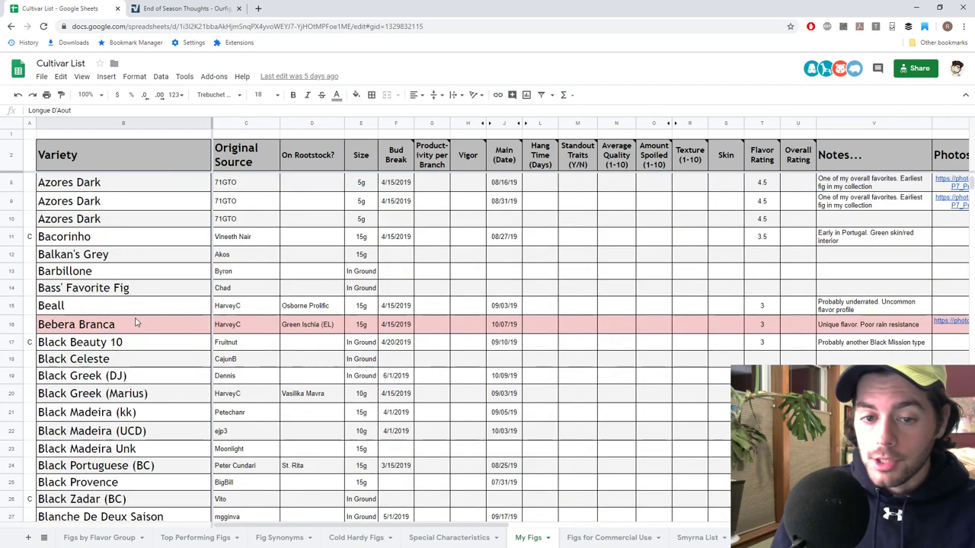
# Step: Find the De Tres Esplets (MP) entry in row 86 and shade it from Variety through Photos with a light red fill
pyautogui.scroll(-20, 136, 322)
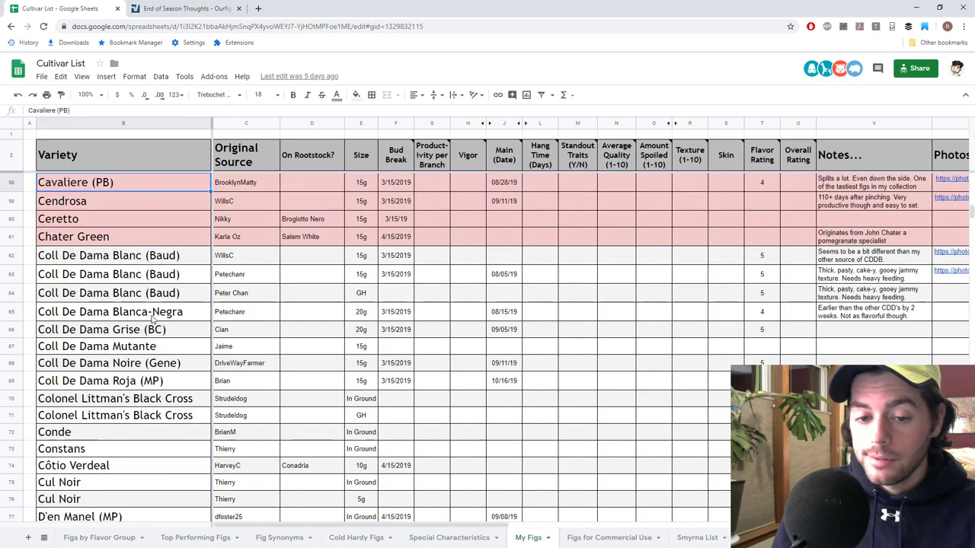
pyautogui.scroll(-6, 153, 320)
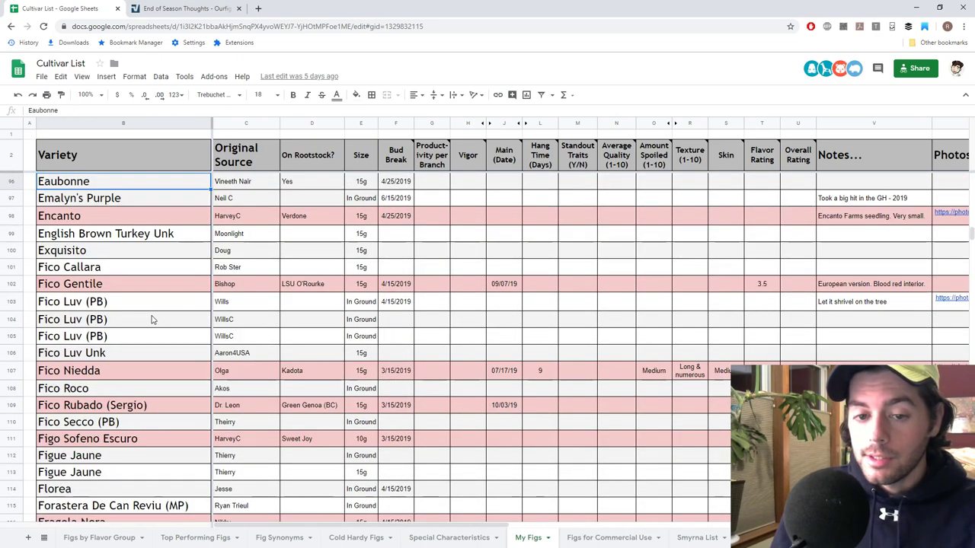
pyautogui.scroll(13, 152, 319)
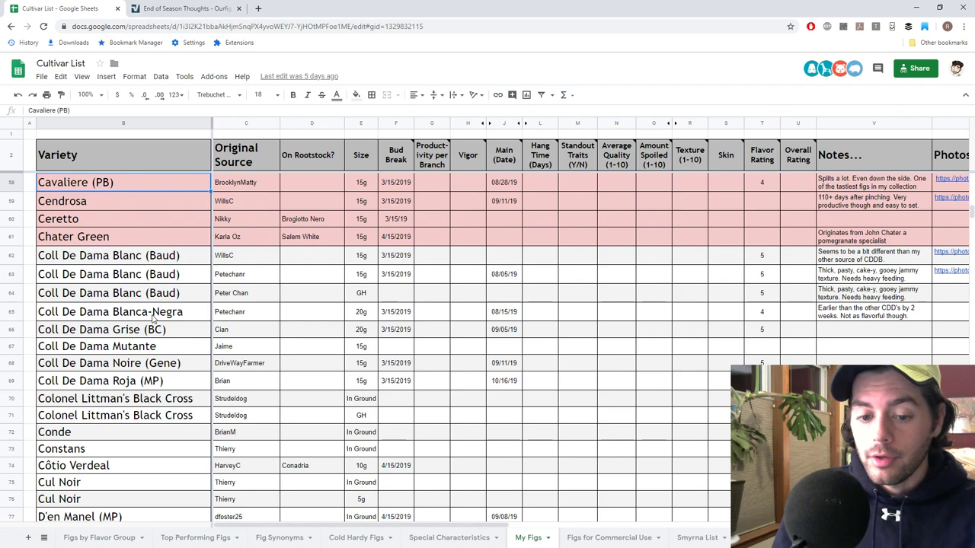
pyautogui.scroll(-7, 152, 320)
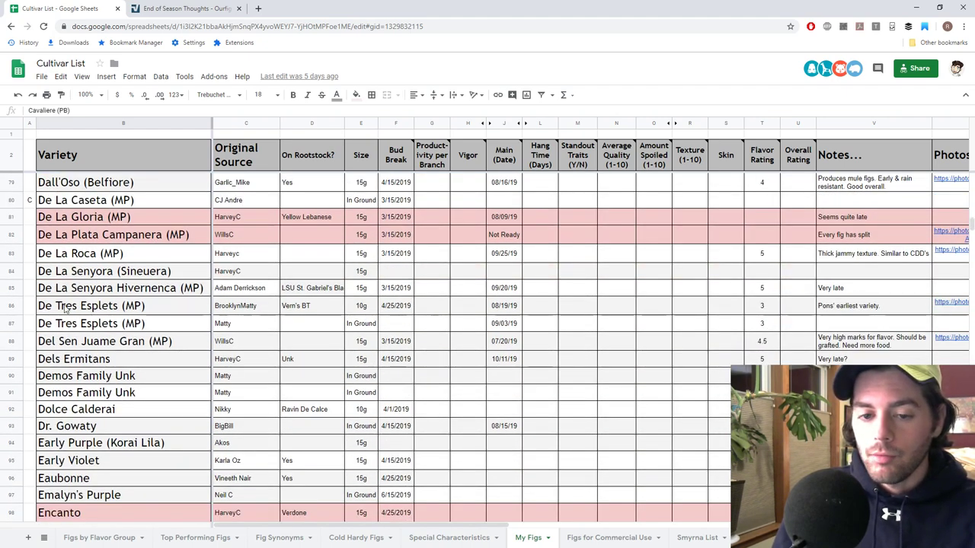
pyautogui.rightClick(13, 307)
pyautogui.click(156, 306)
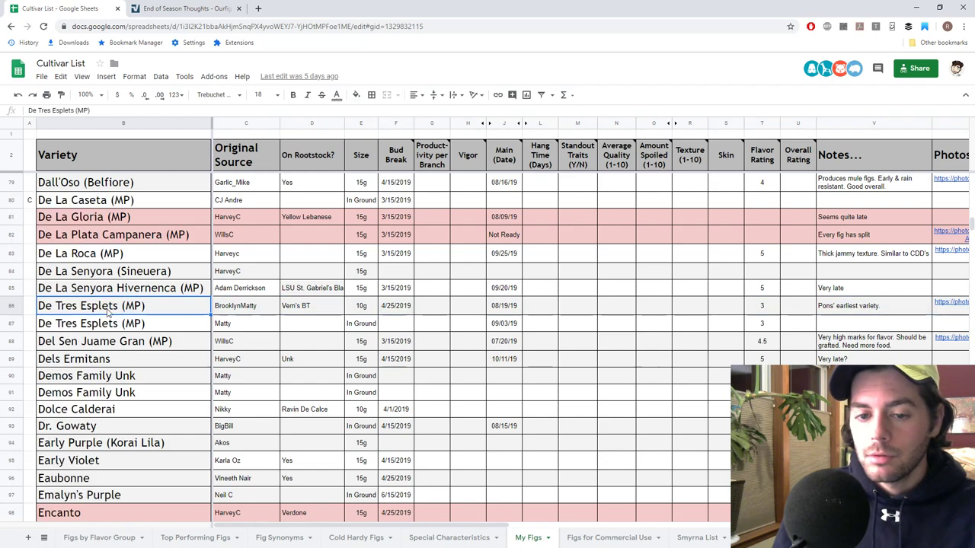
pyautogui.hscroll(3, 651, 293)
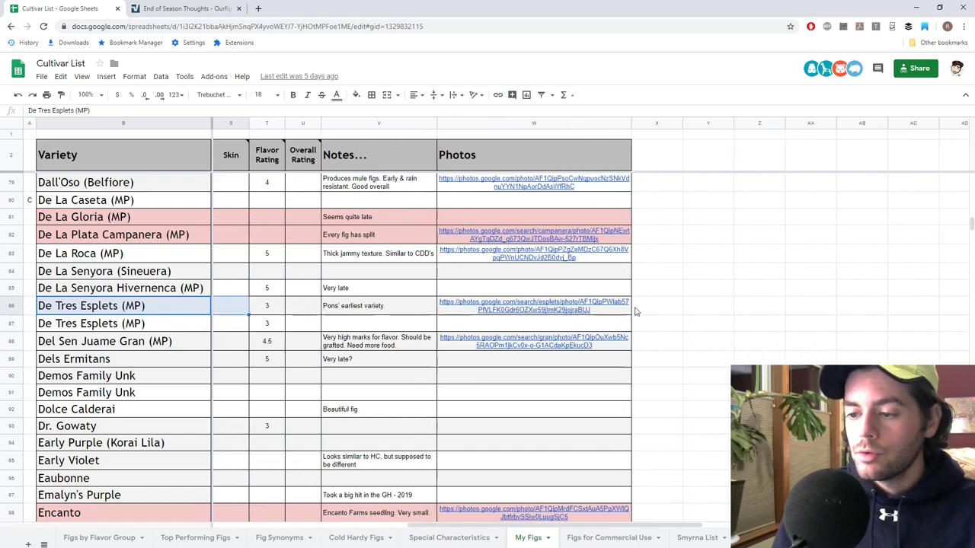
pyautogui.click(621, 311)
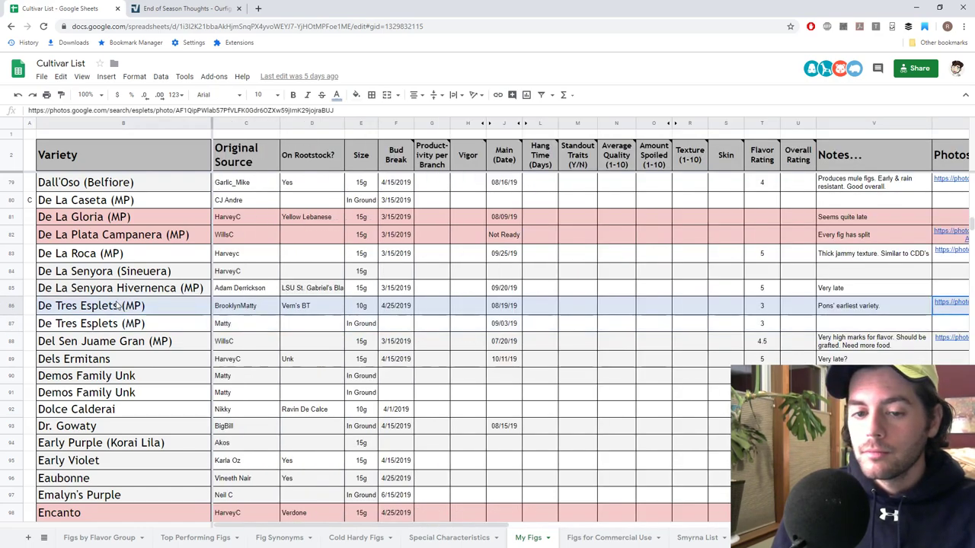
pyautogui.click(356, 95)
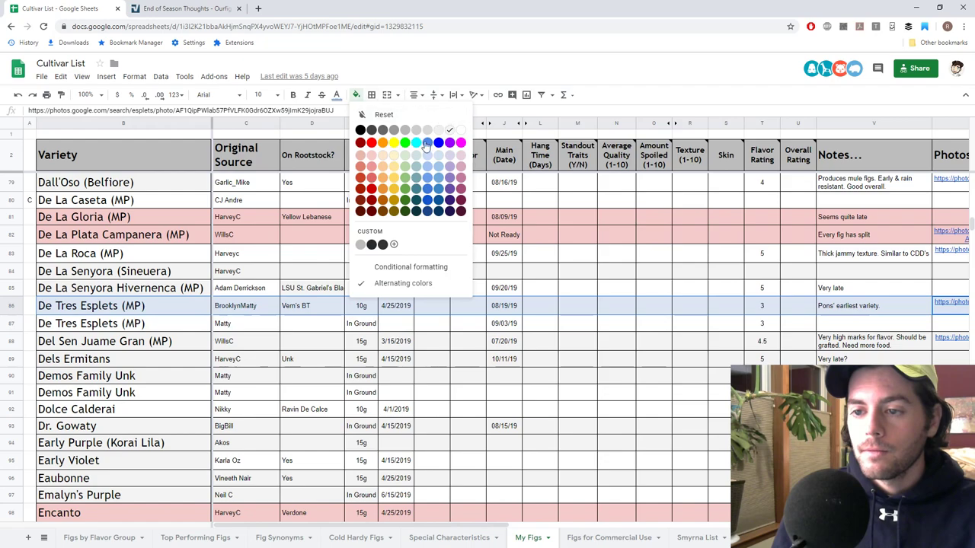
pyautogui.click(362, 163)
pyautogui.click(291, 273)
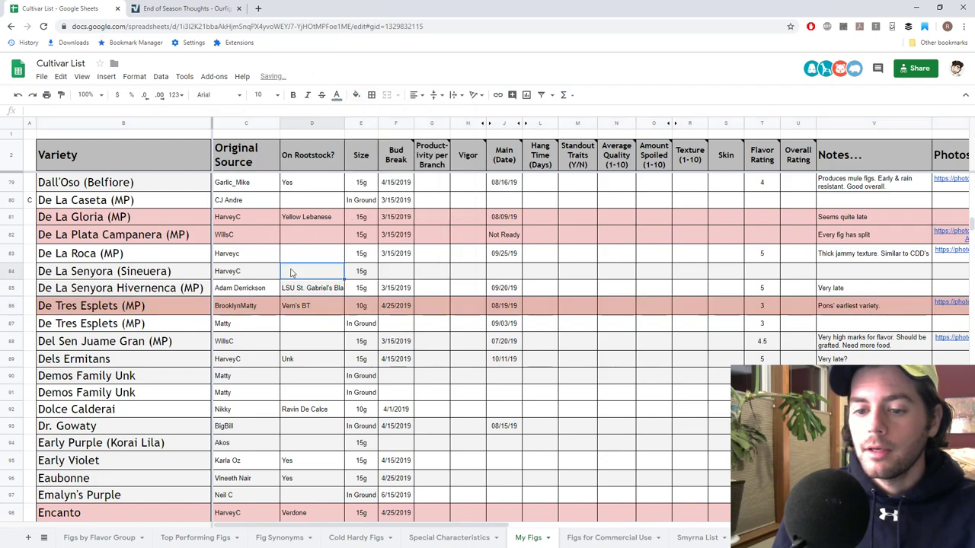
# Step: Look through the My Figs variety rows from De La Roca down to Zaffiro, covering rootstock, size, dates, flavor ratings and notes
pyautogui.scroll(-3, 162, 309)
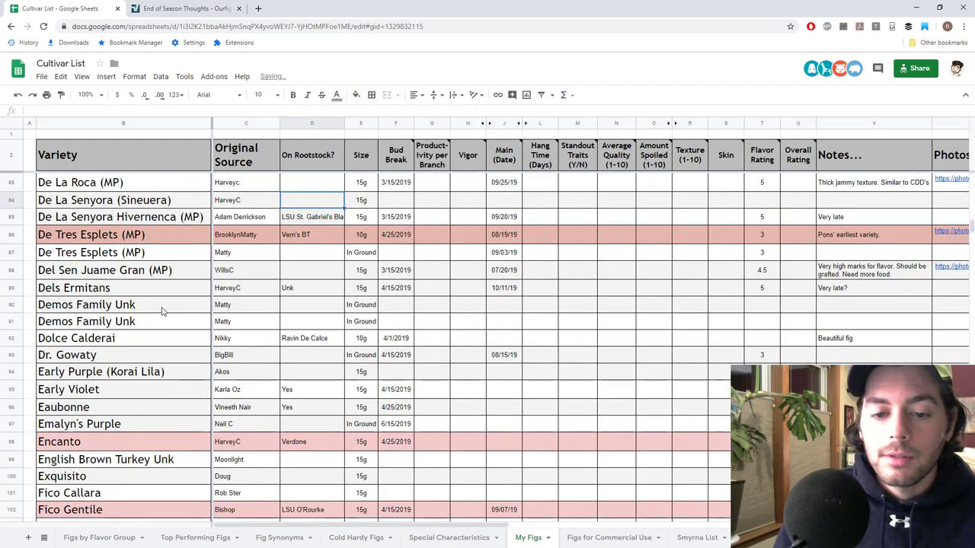
pyautogui.scroll(-15, 163, 309)
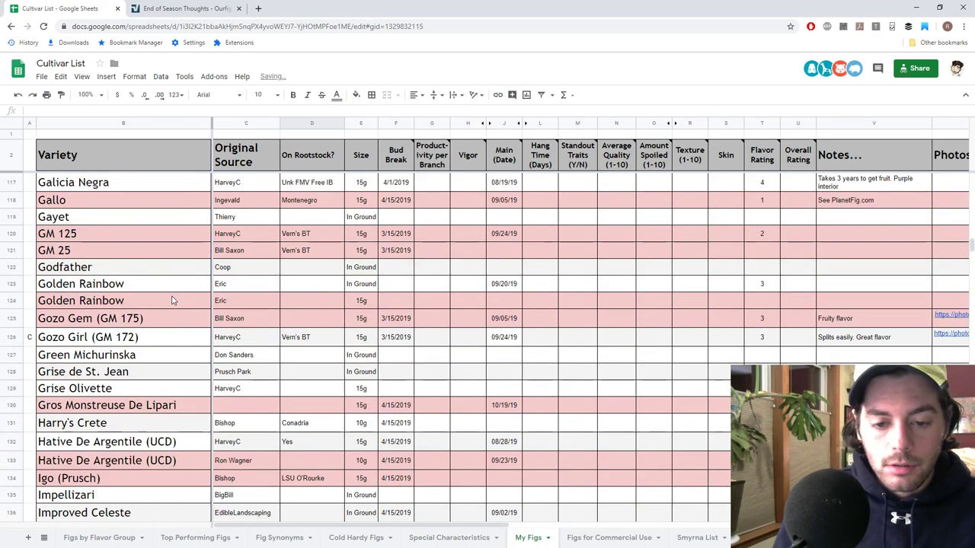
pyautogui.scroll(-18, 172, 301)
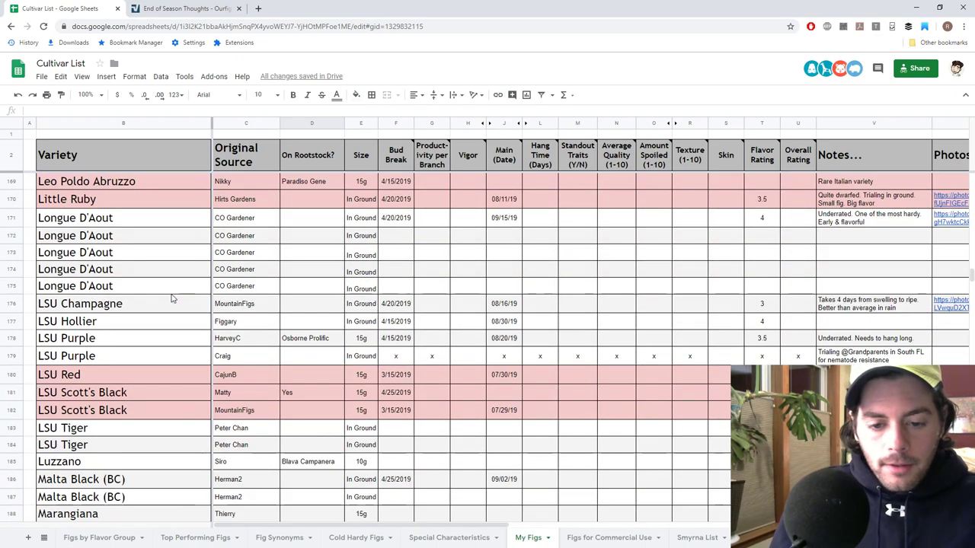
pyautogui.scroll(-4, 172, 297)
pyautogui.scroll(-2, 174, 301)
pyautogui.scroll(-2, 173, 301)
pyautogui.scroll(2, 172, 301)
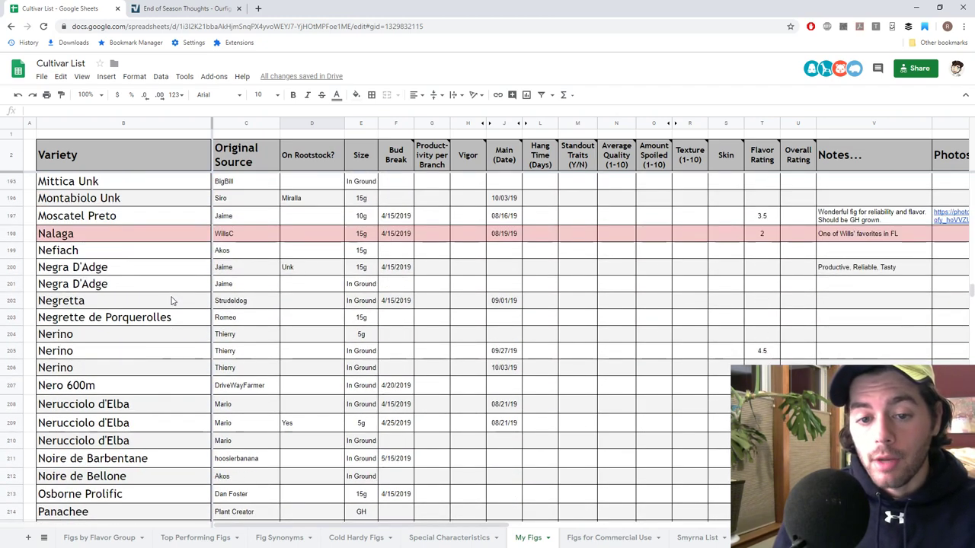
pyautogui.scroll(-2, 172, 301)
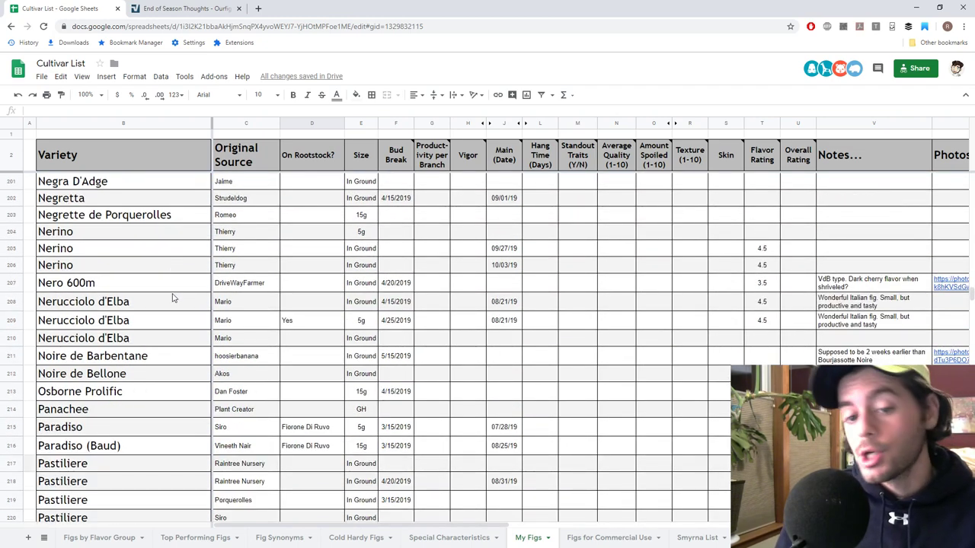
pyautogui.scroll(-2, 174, 298)
pyautogui.scroll(-1, 172, 298)
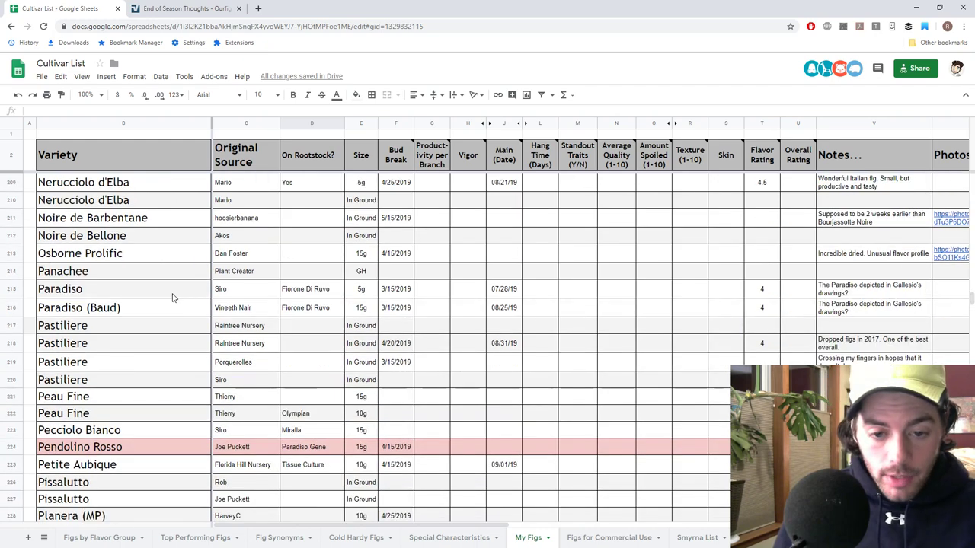
pyautogui.scroll(-5, 173, 298)
pyautogui.scroll(-2, 172, 298)
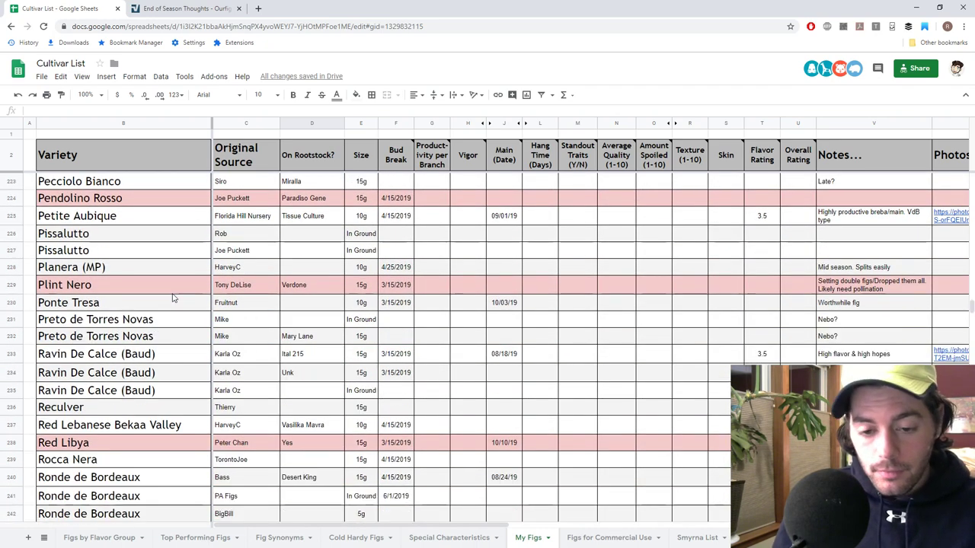
pyautogui.scroll(-6, 172, 298)
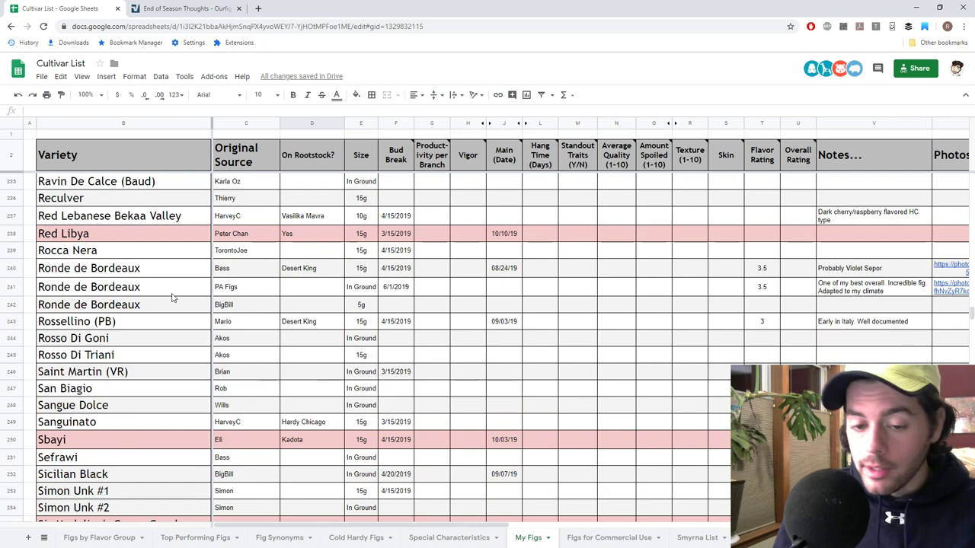
pyautogui.scroll(-2, 173, 297)
pyautogui.scroll(-7, 172, 298)
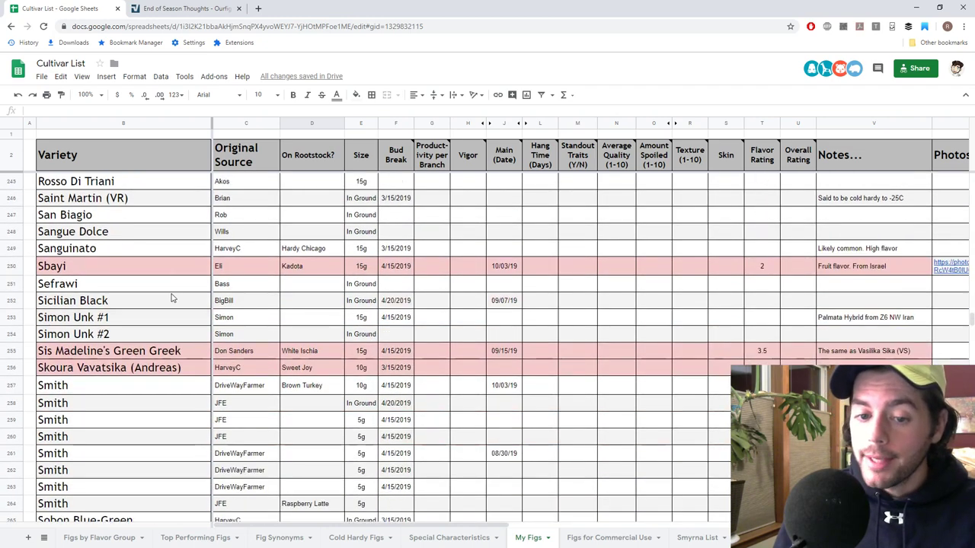
pyautogui.scroll(-3, 173, 297)
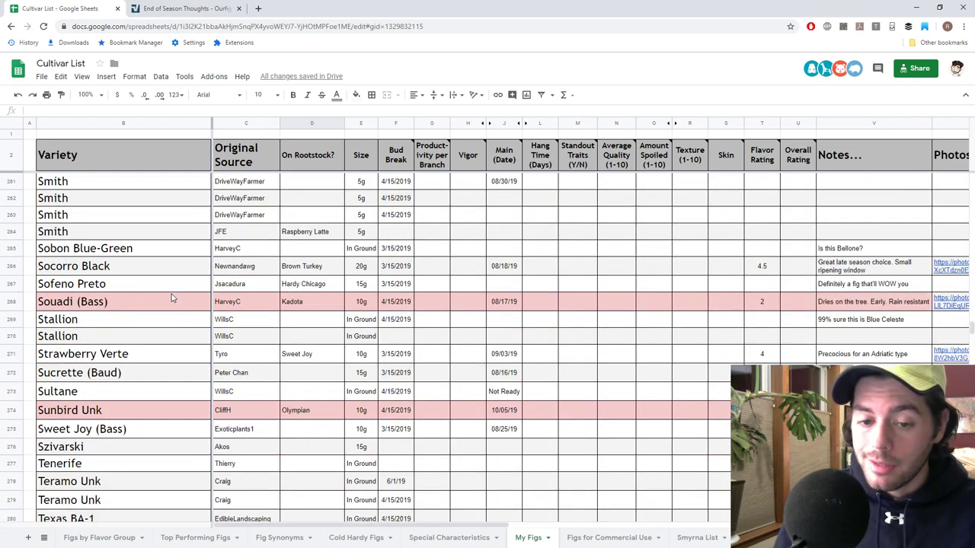
pyautogui.scroll(-3, 172, 297)
pyautogui.scroll(-2, 172, 297)
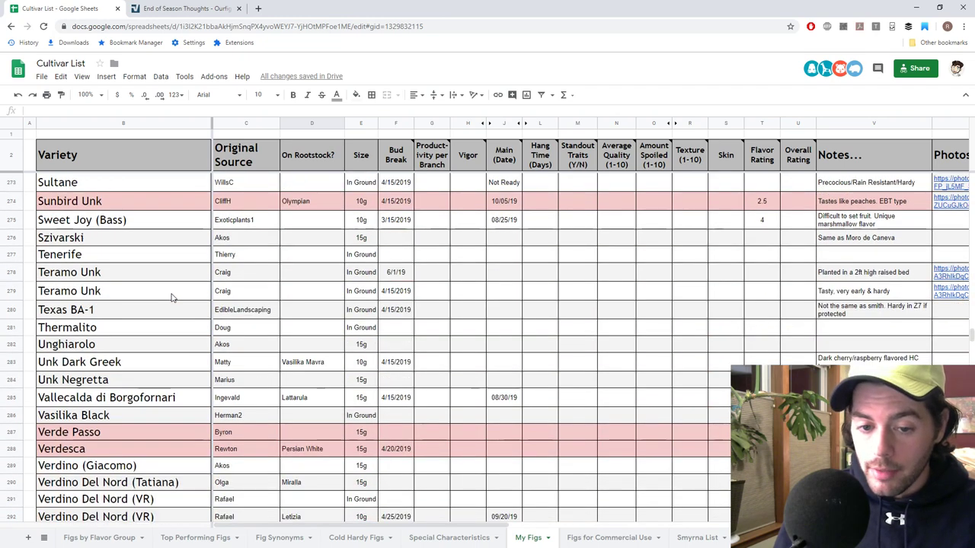
pyautogui.scroll(-5, 172, 297)
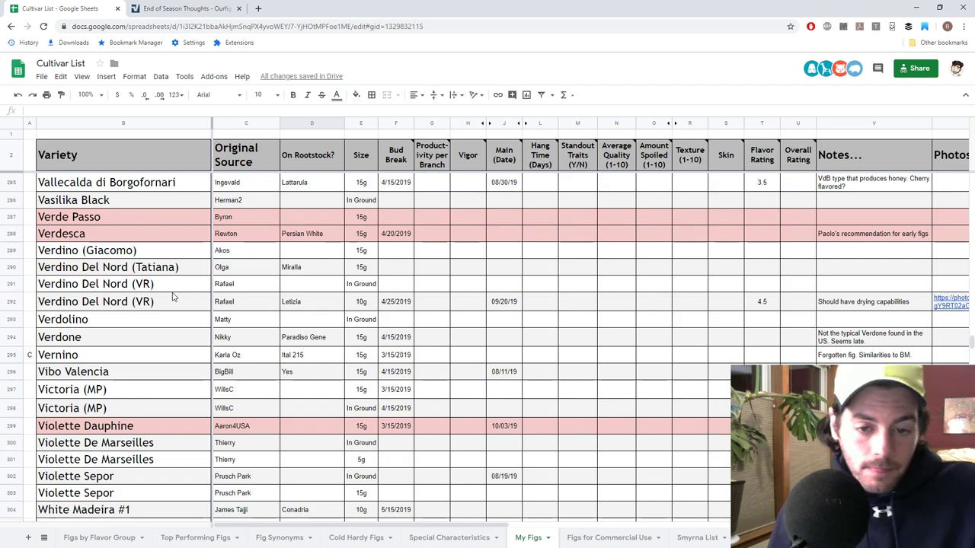
pyautogui.scroll(-3, 172, 286)
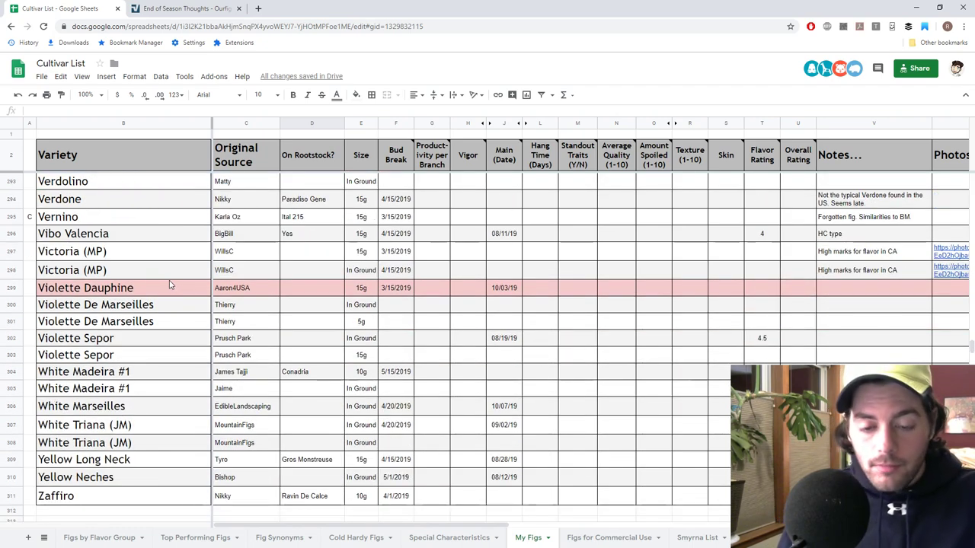
# Step: Select the in-ground Victoria (MP) entry and the in-ground Verdino Del Nord (VR) entry, and glance at the End of Season Thoughts topic
pyautogui.click(172, 274)
pyautogui.scroll(2, 172, 272)
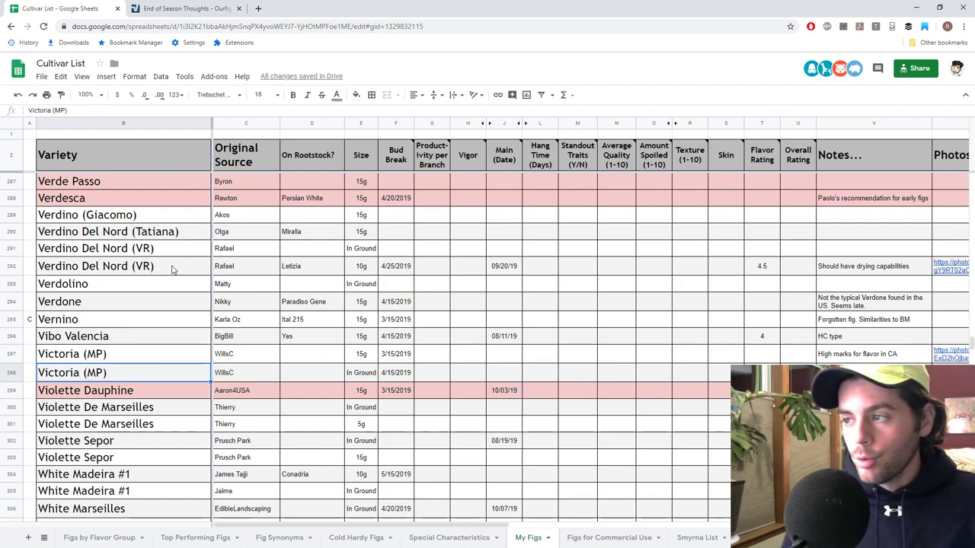
pyautogui.click(169, 251)
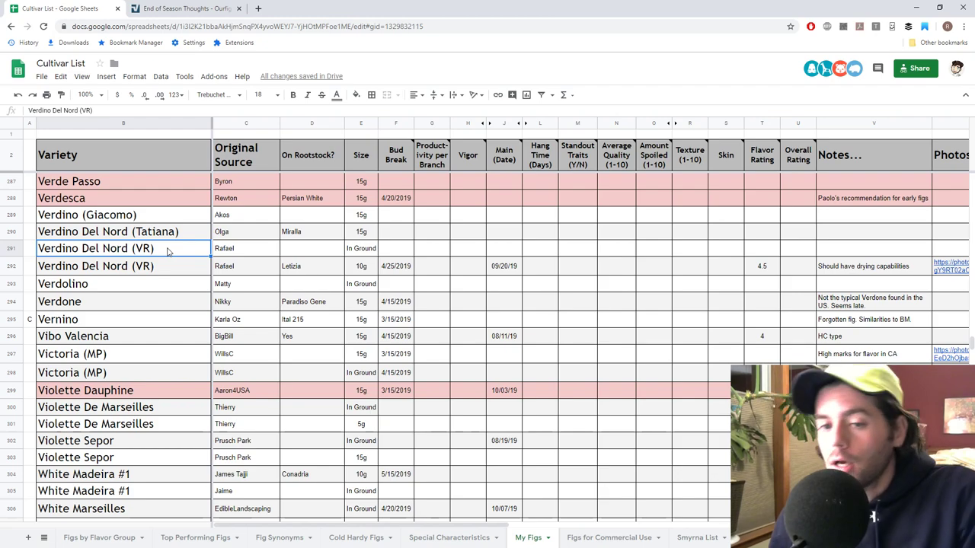
pyautogui.click(180, 11)
pyautogui.click(76, 9)
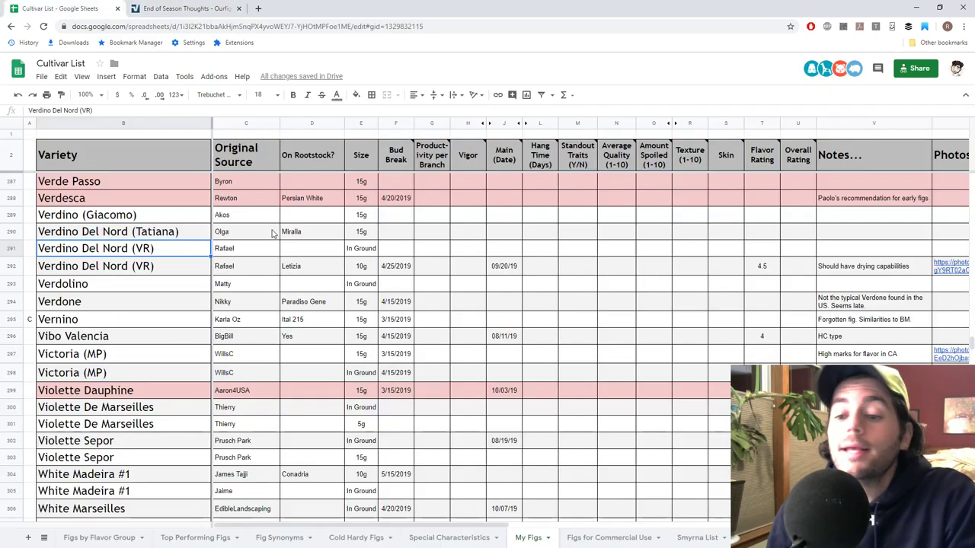
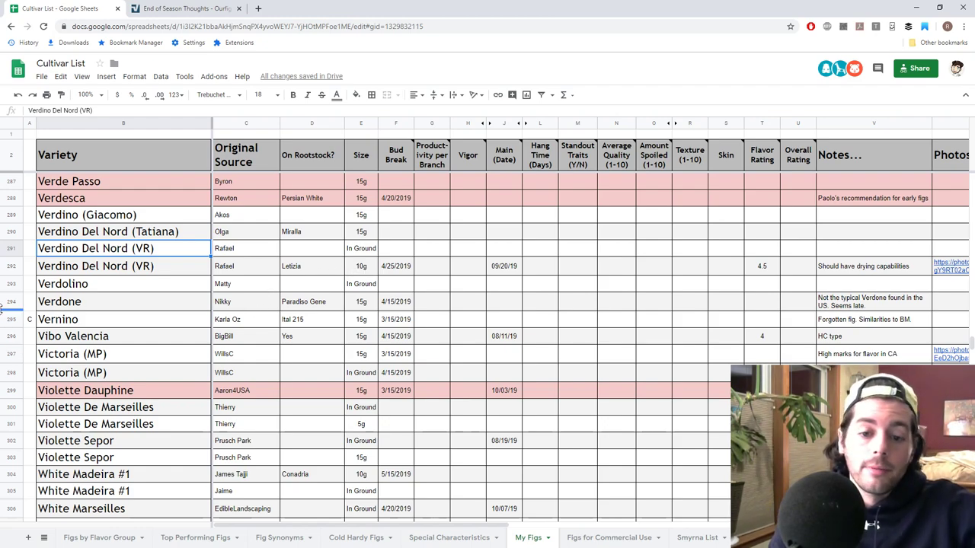
pyautogui.click(248, 308)
pyautogui.press('Up')
pyautogui.press('Down')
pyautogui.press('Down')
pyautogui.press('Down')
pyautogui.press('Down')
pyautogui.press('Down')
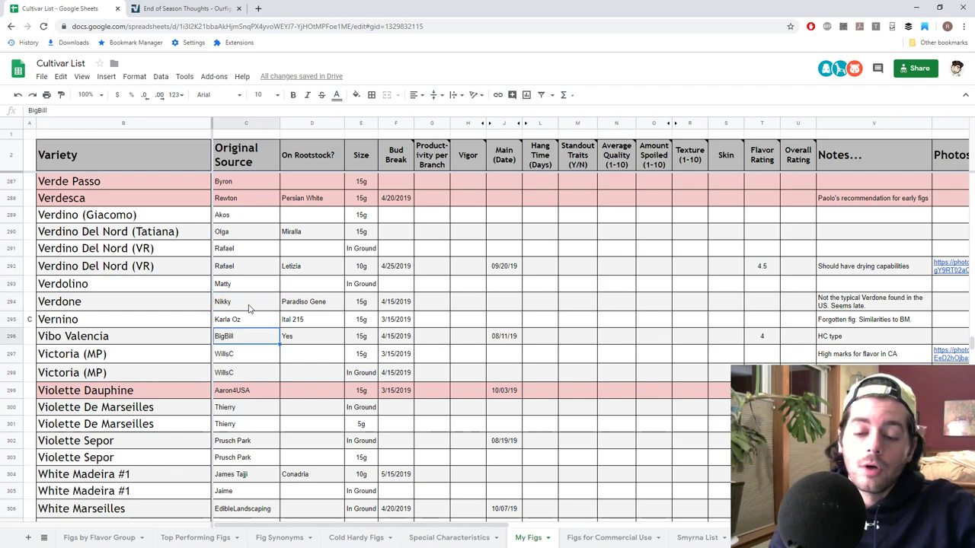
pyautogui.press('Down')
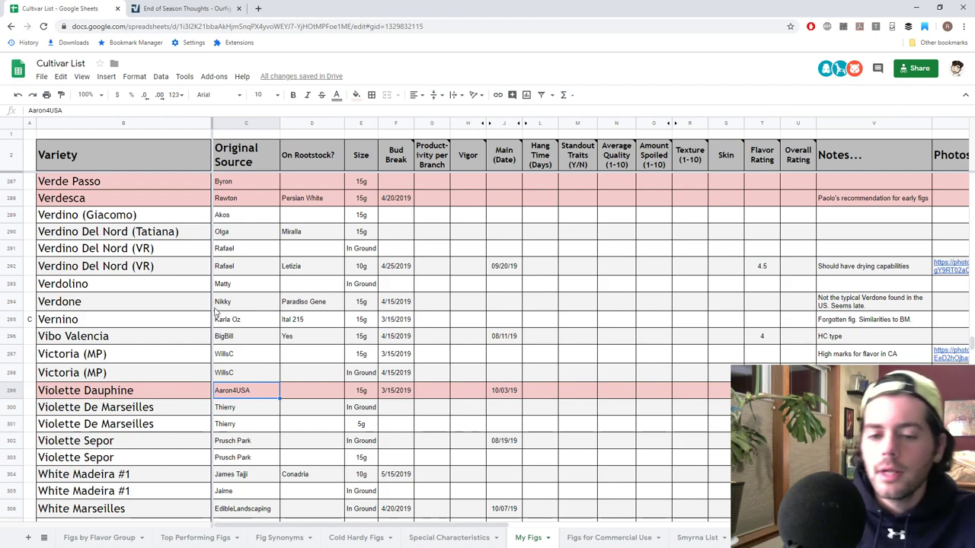
# Step: Review the Original Source entries from Violette Dauphine back up to Black Madeira, selecting those for Stallion, Capol Curt Negra and Bourjassotte Grise
pyautogui.scroll(5, 241, 300)
pyautogui.click(239, 294)
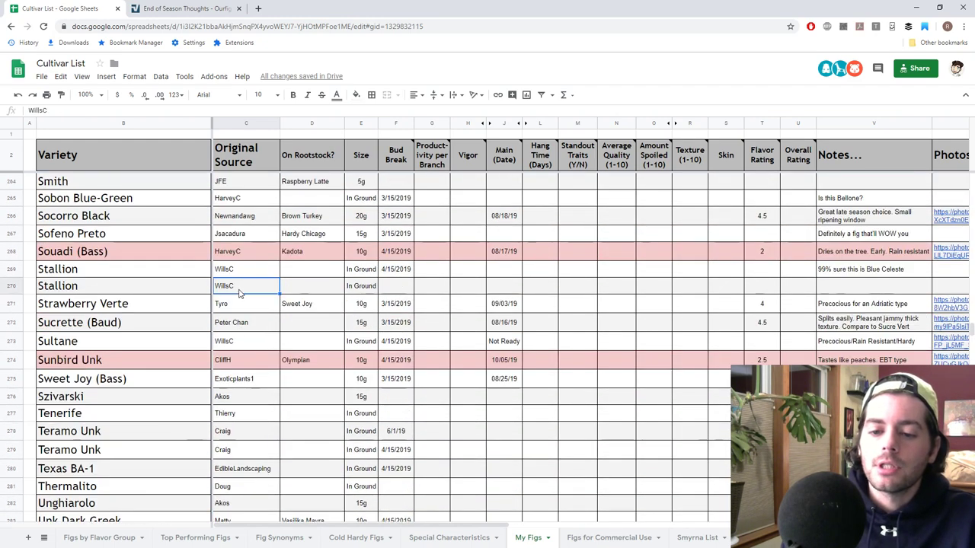
pyautogui.scroll(20, 249, 291)
pyautogui.click(249, 292)
pyautogui.scroll(20, 248, 292)
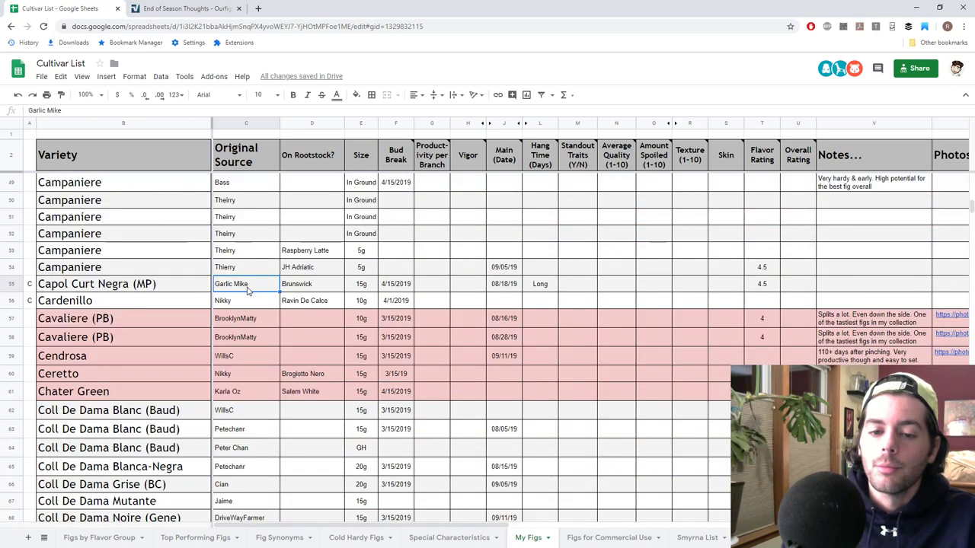
pyautogui.click(248, 291)
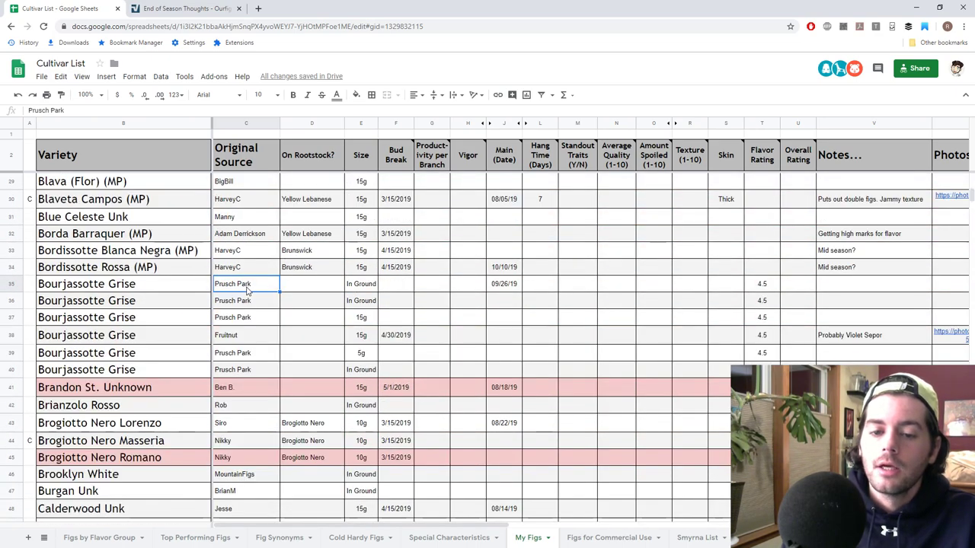
pyautogui.scroll(2, 246, 289)
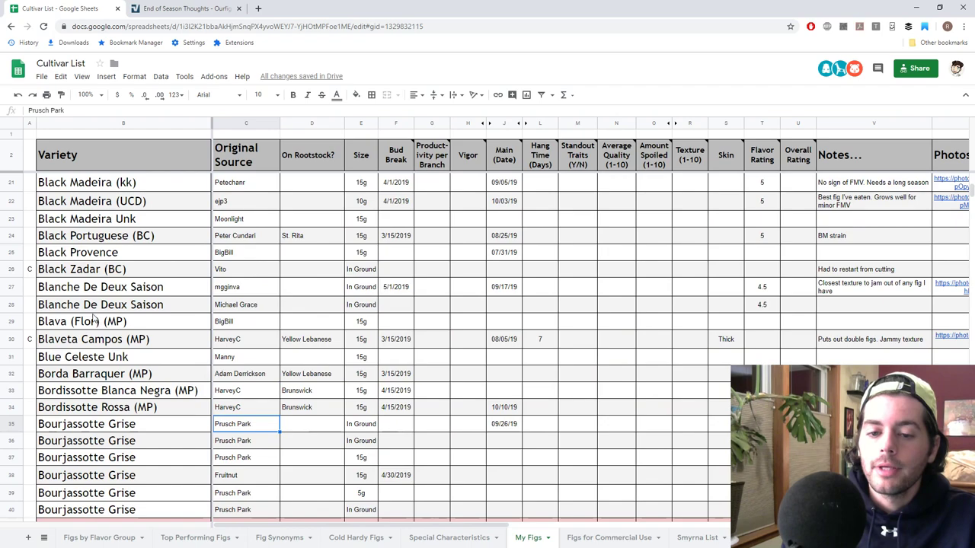
# Step: Look through the My Figs variety rows from Black Zadar down to Ronde de Bordeaux, covering sources, rootstock, size, dates and notes
pyautogui.click(61, 273)
pyautogui.click(58, 339)
pyautogui.scroll(-5, 57, 342)
pyautogui.click(57, 342)
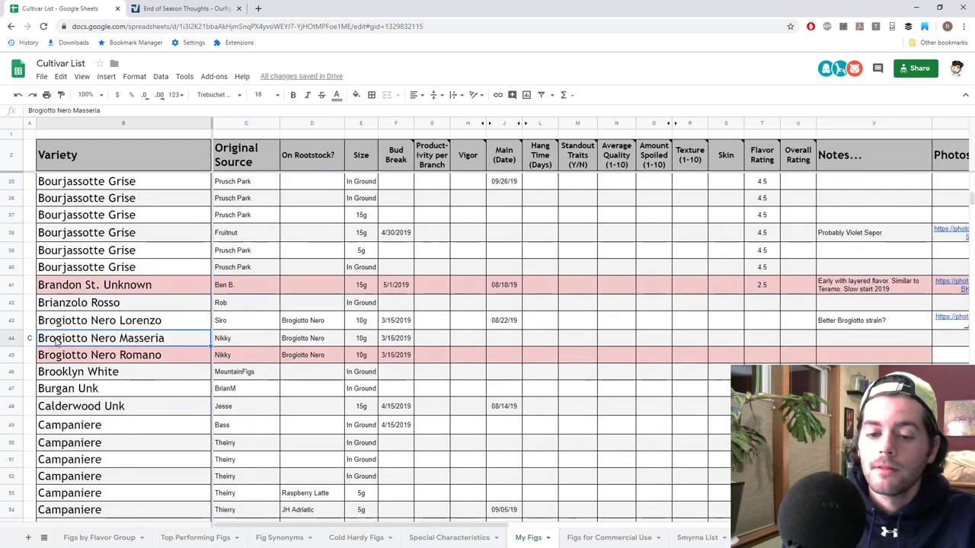
pyautogui.scroll(-13, 57, 342)
pyautogui.click(57, 341)
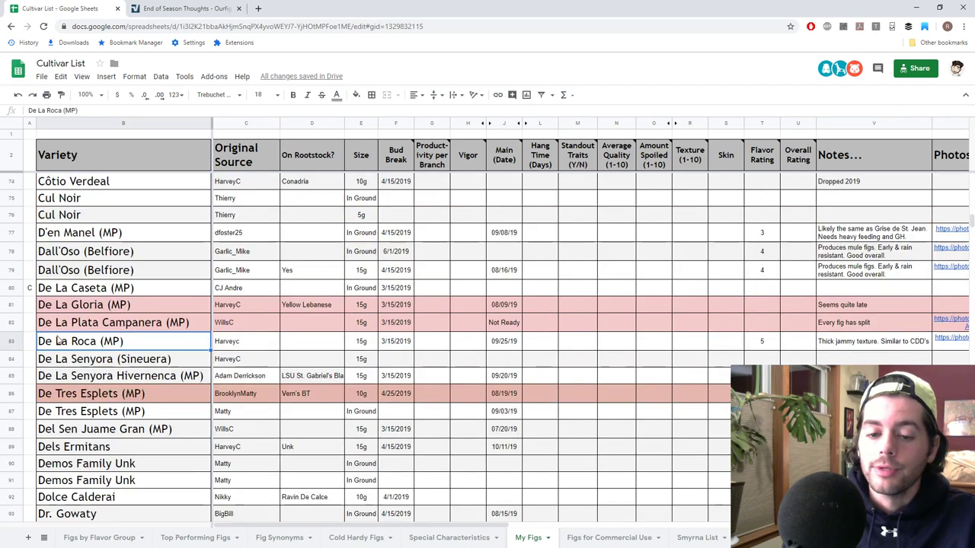
pyautogui.press('pagedown')
pyautogui.press('pagedown')
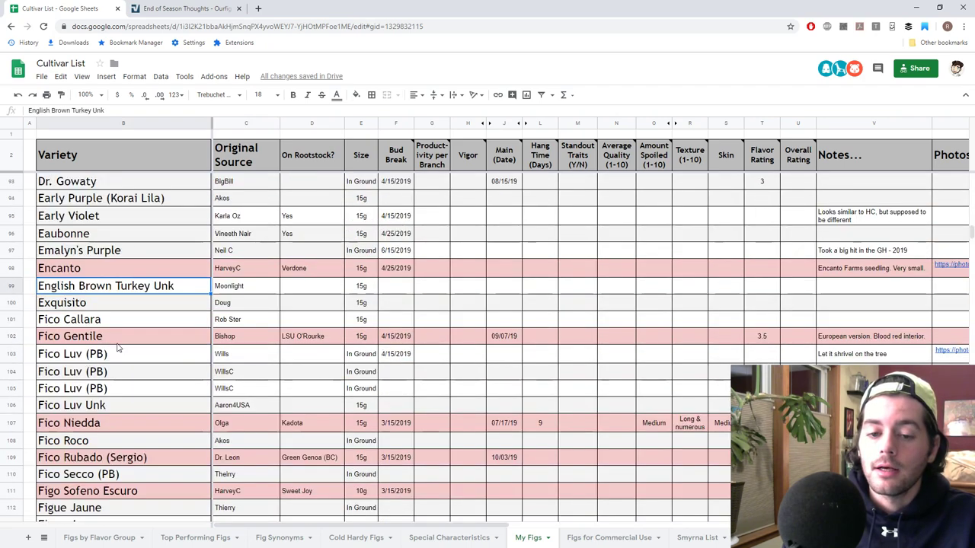
pyautogui.press('pagedown')
pyautogui.press('pagedown')
pyautogui.press('pagedown')
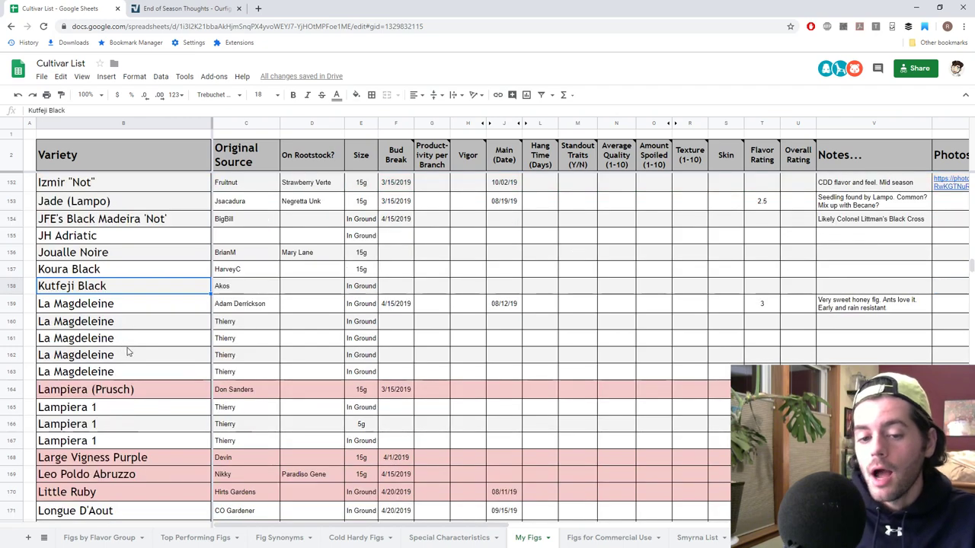
pyautogui.press('pagedown')
pyautogui.press('pagedown')
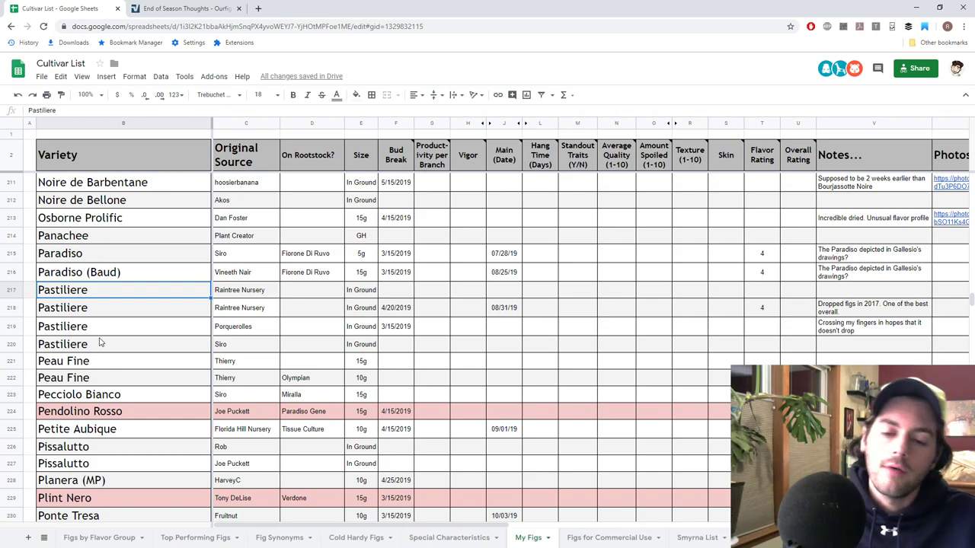
pyautogui.scroll(-3, 114, 366)
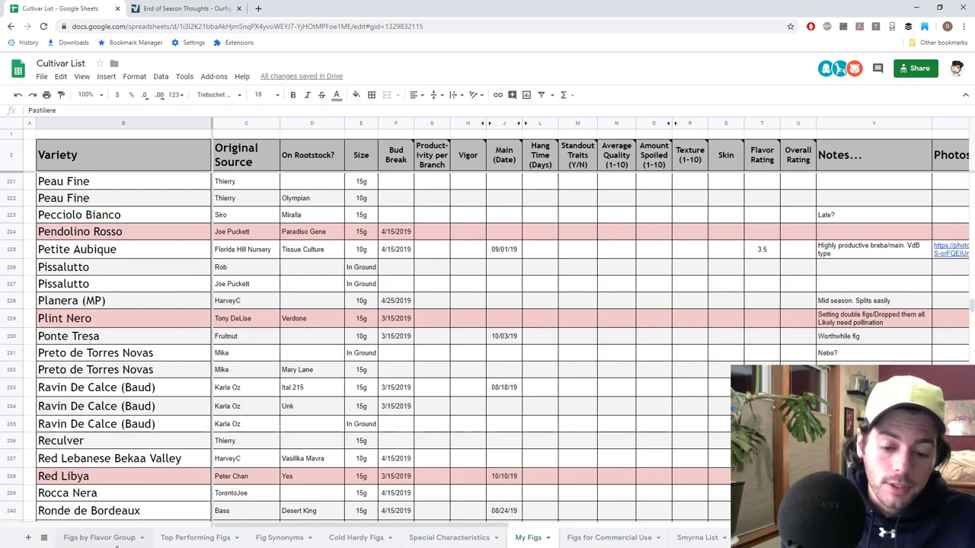
# Step: Review the Top Performing Figs sheet, highlighting the variety lists under Late, Mid and Early
pyautogui.click(195, 539)
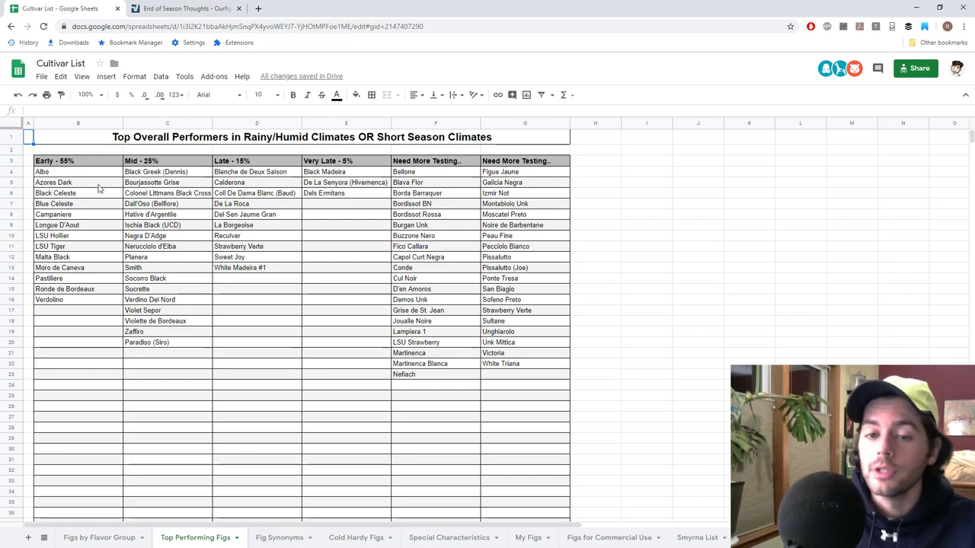
pyautogui.moveTo(78, 164); pyautogui.dragTo(333, 345)
pyautogui.click(335, 344)
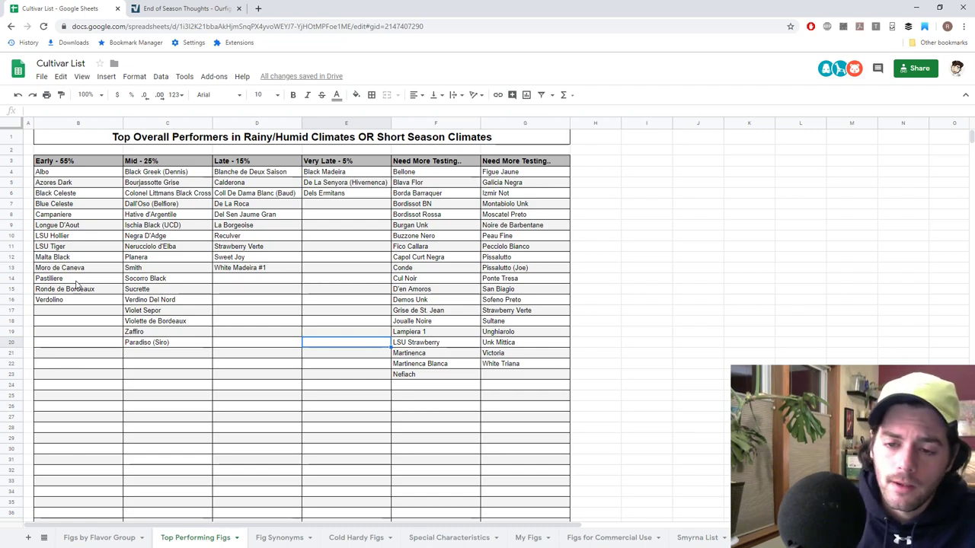
pyautogui.moveTo(233, 183); pyautogui.dragTo(248, 268)
pyautogui.moveTo(267, 172); pyautogui.dragTo(252, 274)
pyautogui.moveTo(158, 175); pyautogui.dragTo(159, 339)
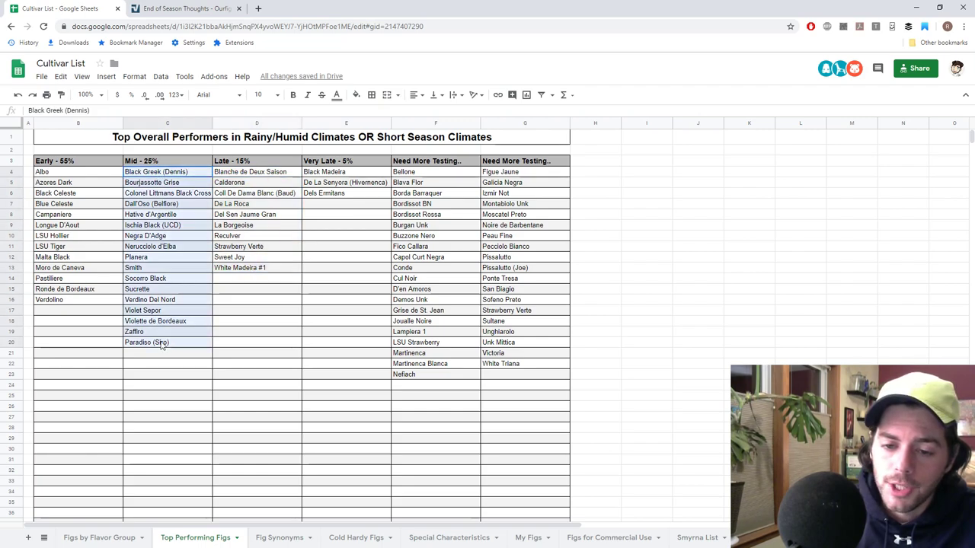
pyautogui.click(89, 175)
pyautogui.moveTo(89, 202); pyautogui.dragTo(98, 299)
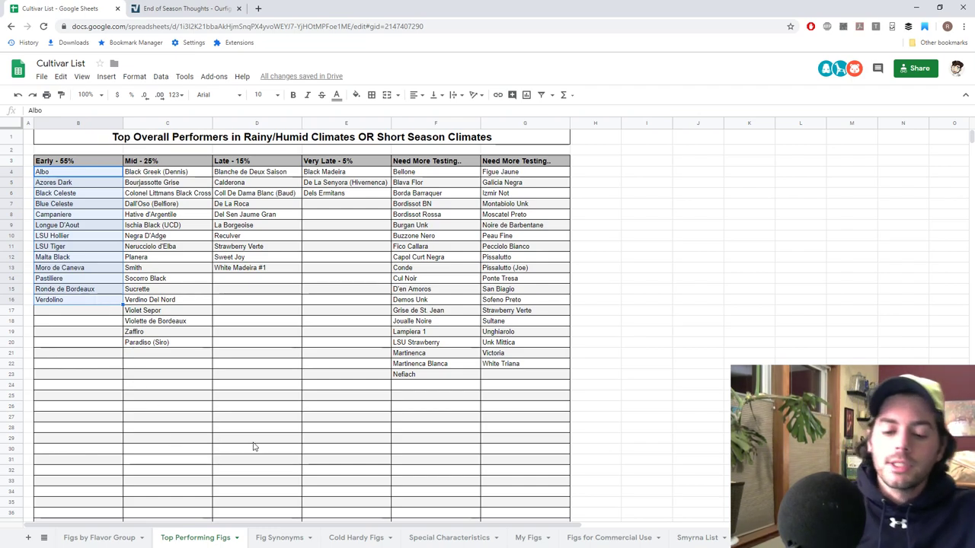
# Step: Point out the Pendolino Rosso and Plint Nero entries in My Figs, and glance at the Fig Synonyms sheet
pyautogui.click(526, 538)
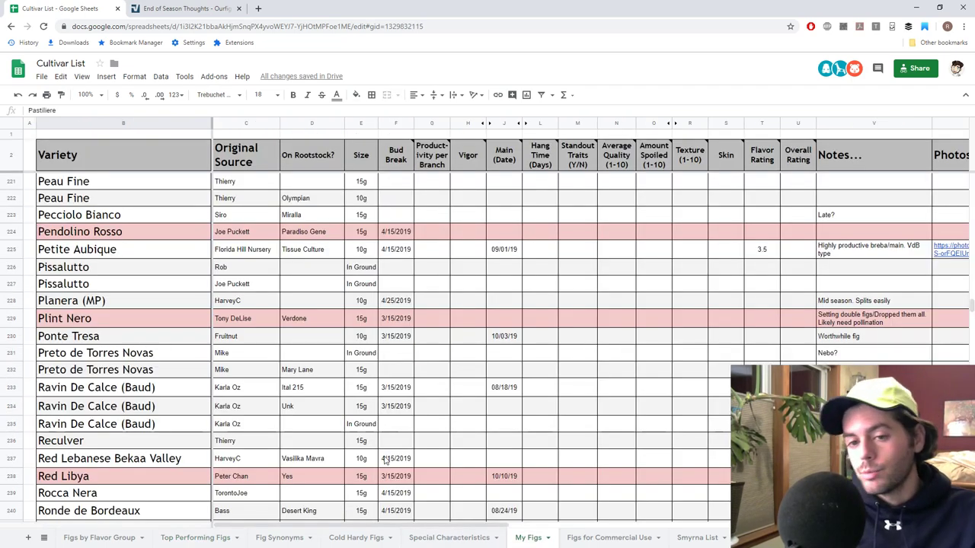
pyautogui.click(93, 241)
pyautogui.click(104, 323)
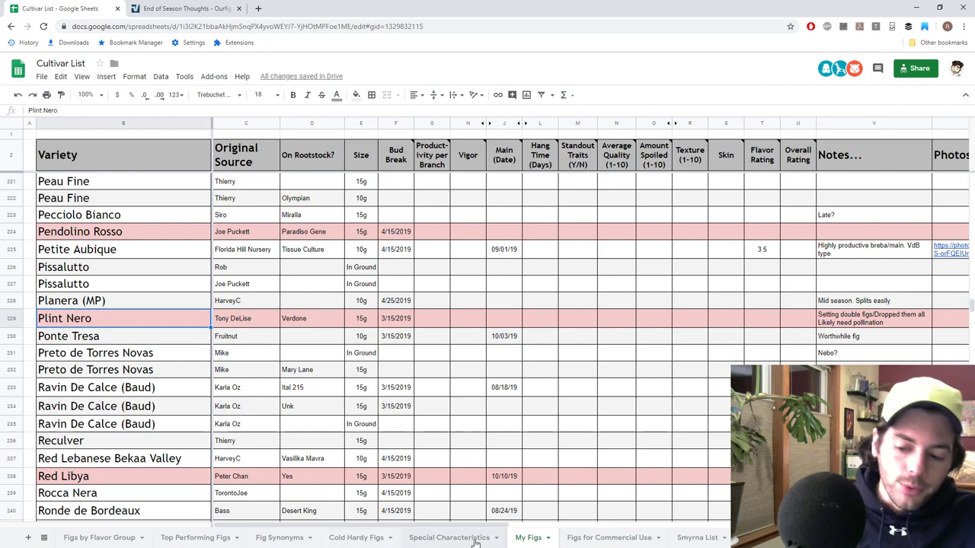
pyautogui.click(273, 542)
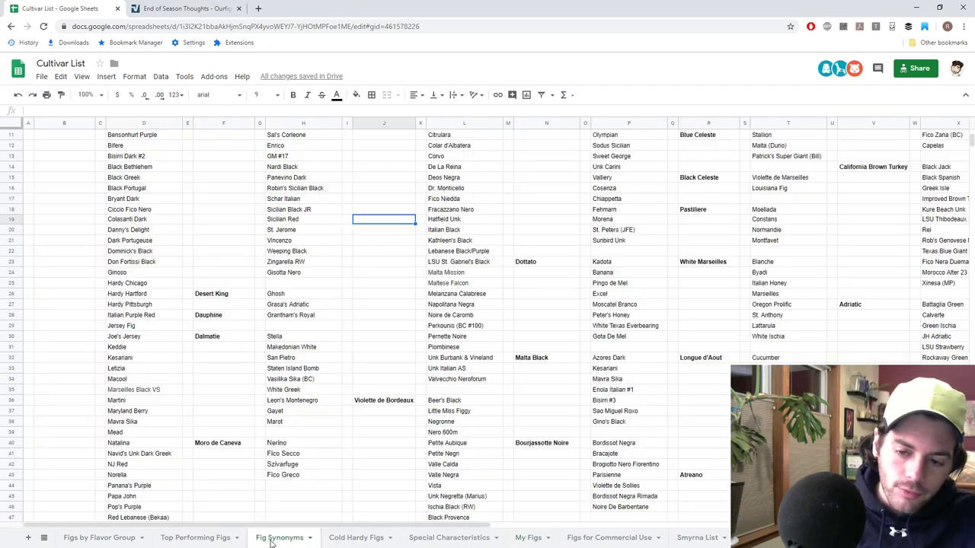
# Step: Examine the Mid group in Top Performing Figs, selecting Black Greek, Bourjassotte Grise, Violet Sepor, Socorro Black and the whole list
pyautogui.click(221, 542)
pyautogui.click(219, 314)
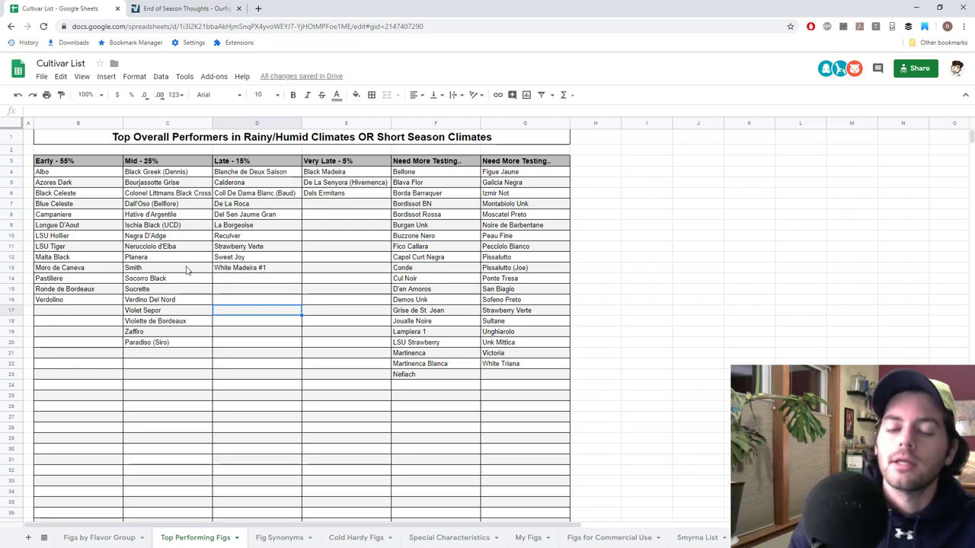
pyautogui.click(160, 174)
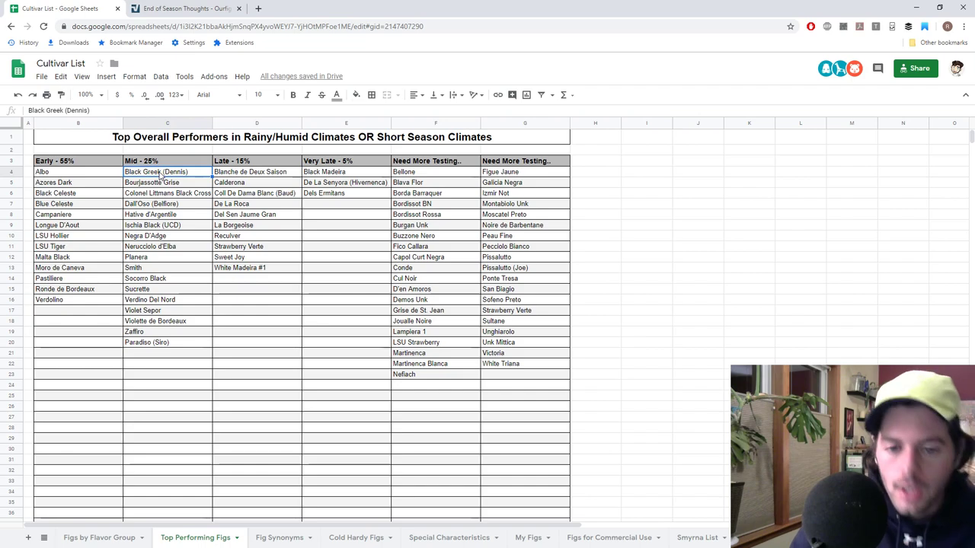
pyautogui.click(169, 185)
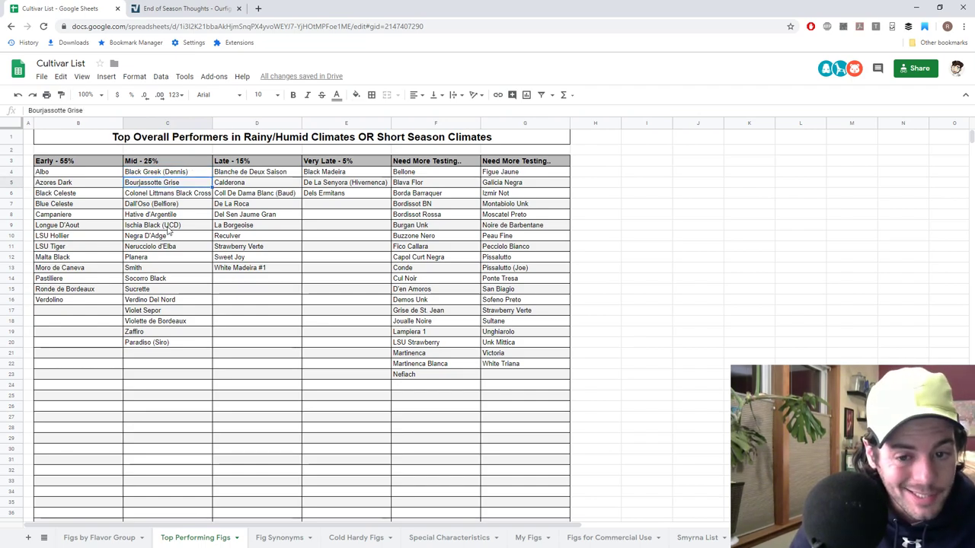
pyautogui.click(148, 313)
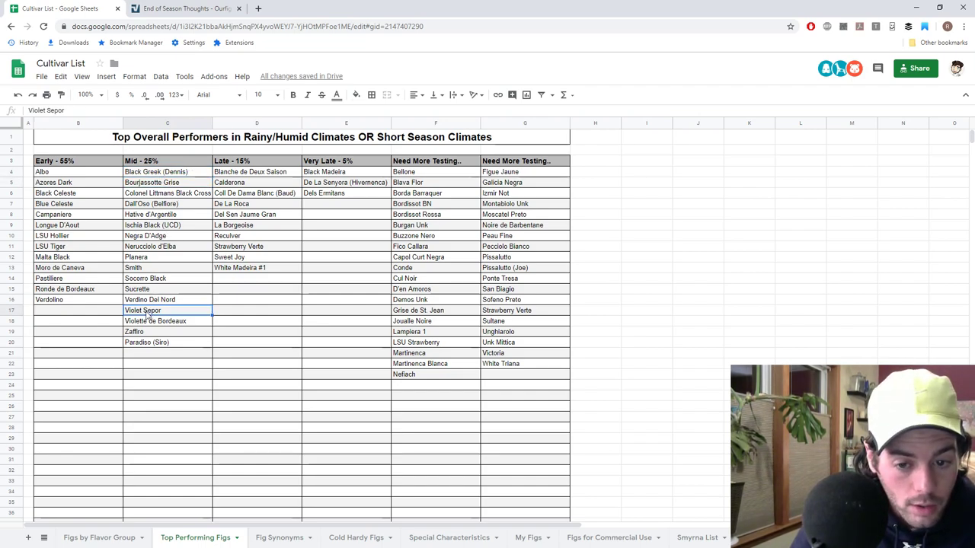
pyautogui.click(162, 281)
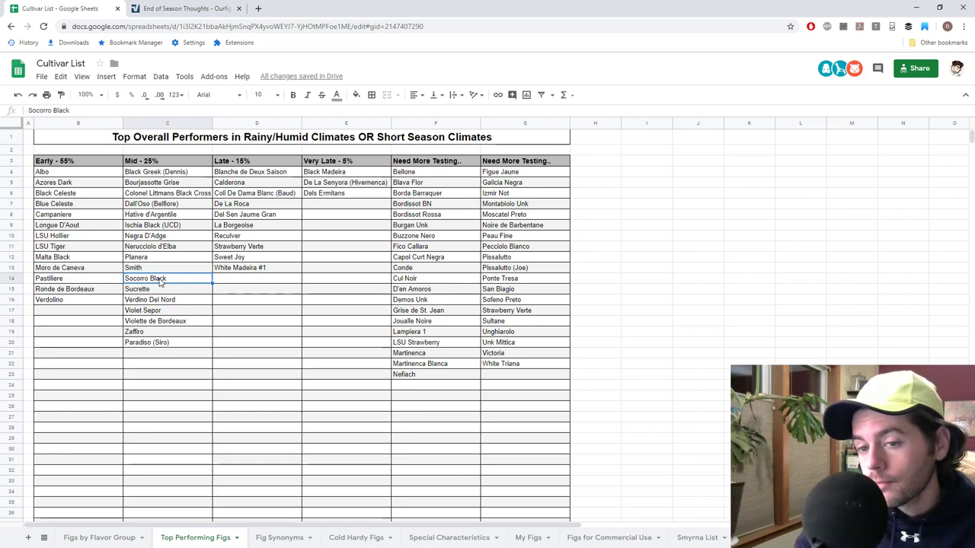
pyautogui.moveTo(180, 172); pyautogui.dragTo(162, 345)
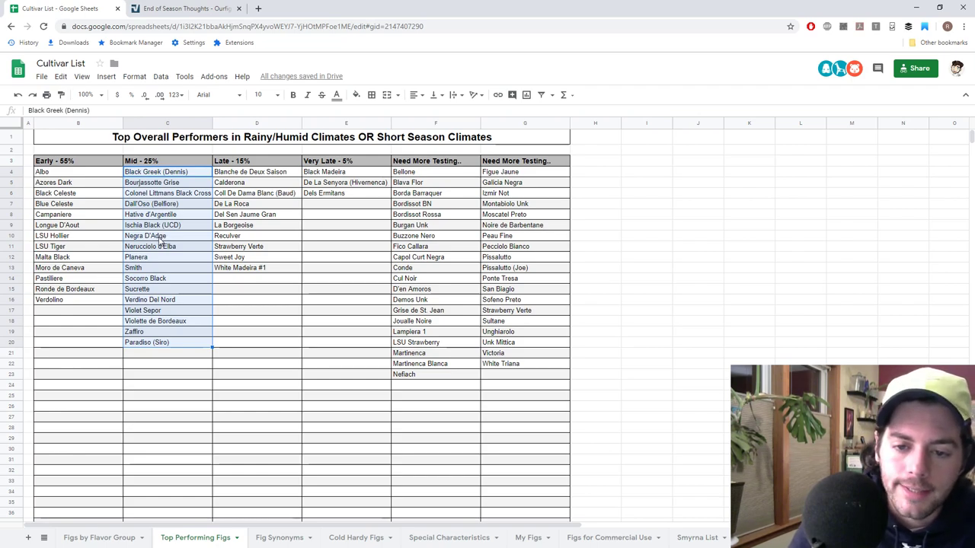
# Step: Review top performers across ripening groups, selecting Planera, Moro de Caneva, Violette de Bordeaux, Sucrette, Paradiso (Siro), De La Roca and Black Madeira
pyautogui.click(150, 260)
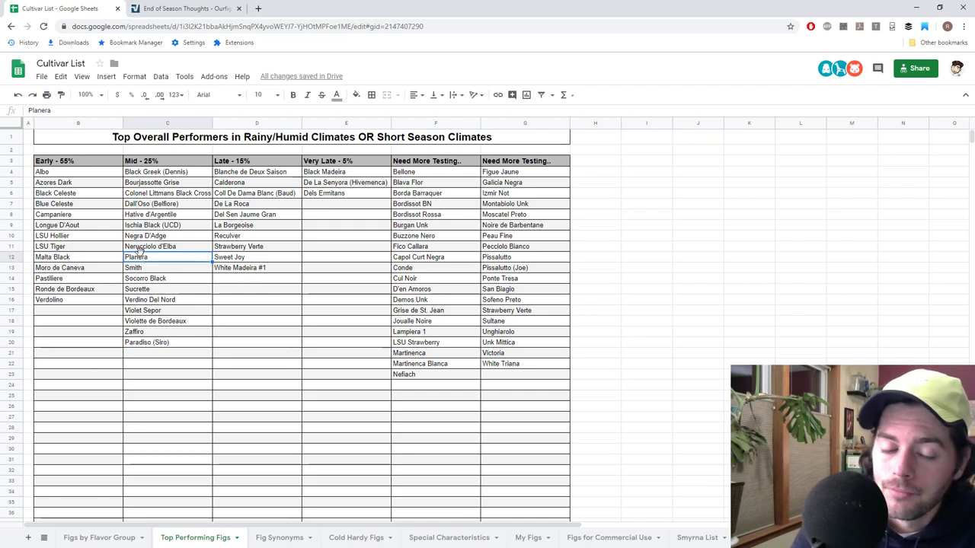
pyautogui.click(82, 271)
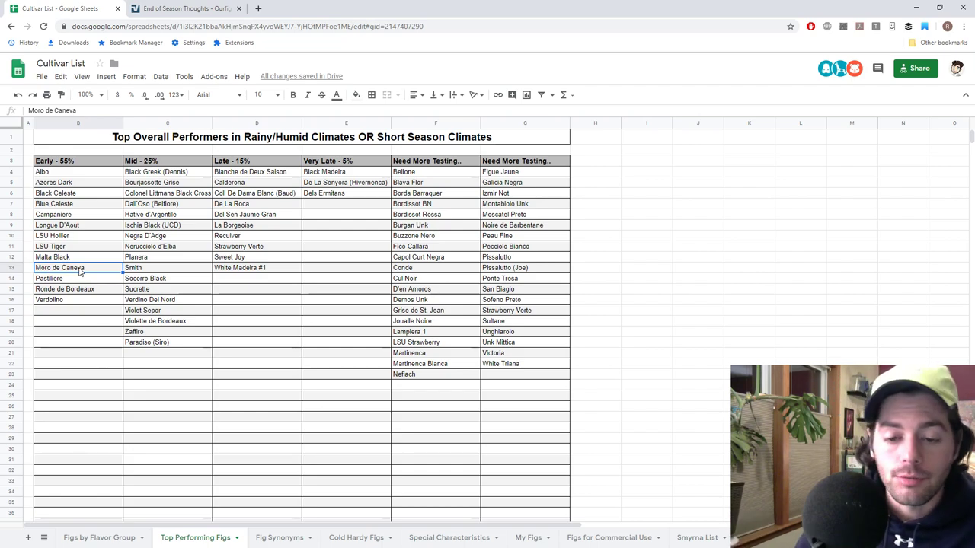
pyautogui.click(162, 325)
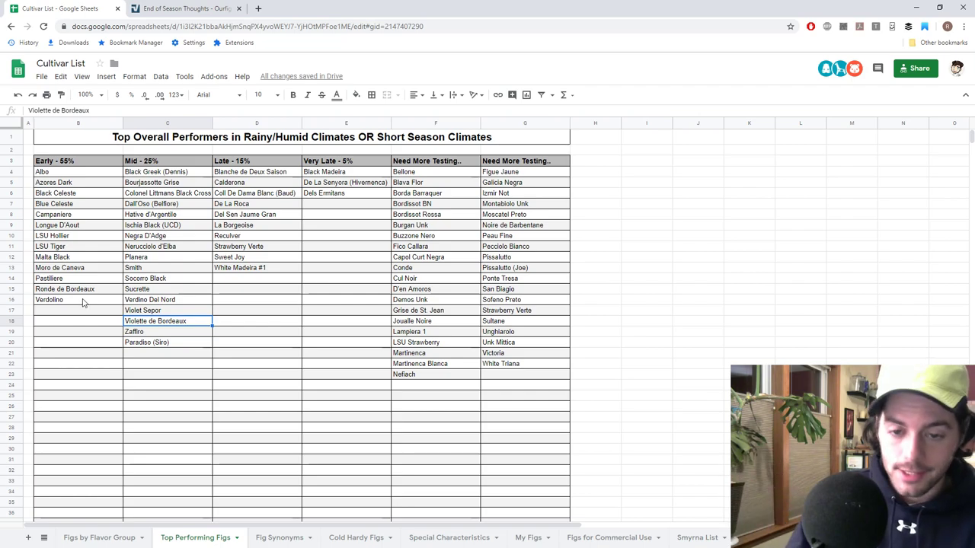
pyautogui.click(169, 292)
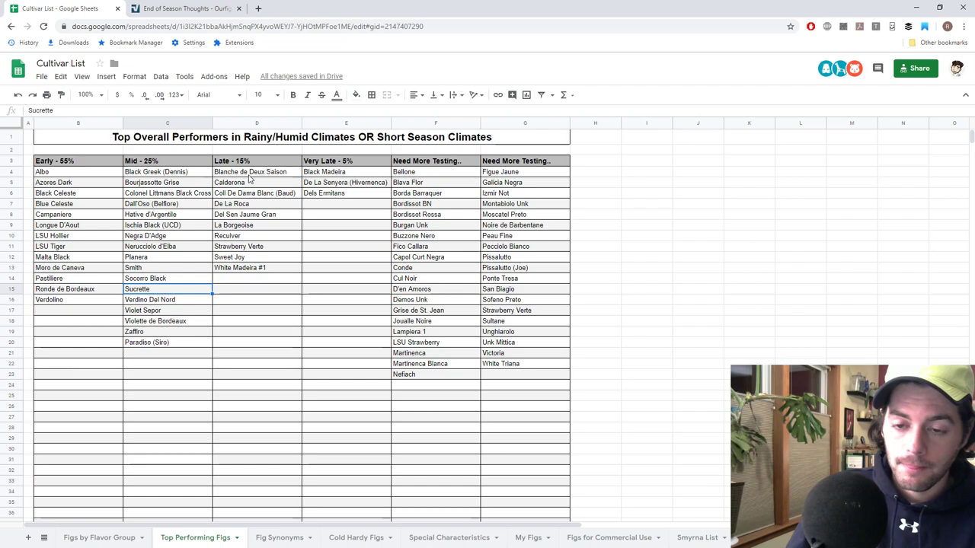
pyautogui.click(194, 344)
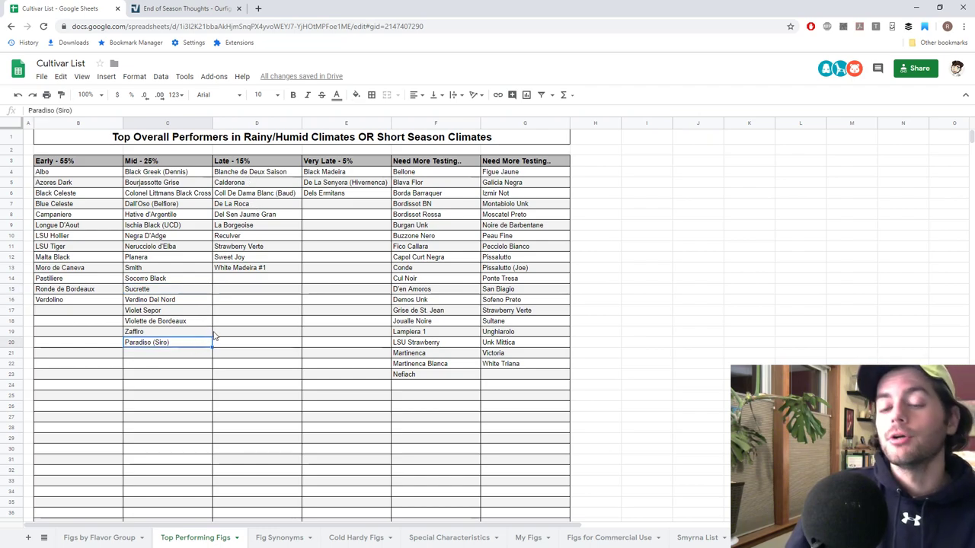
pyautogui.click(249, 206)
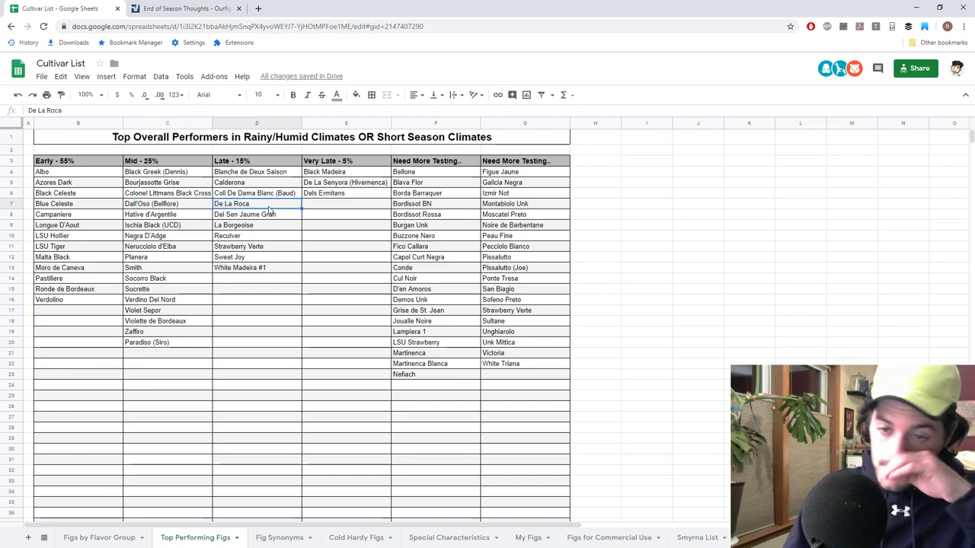
pyautogui.click(318, 175)
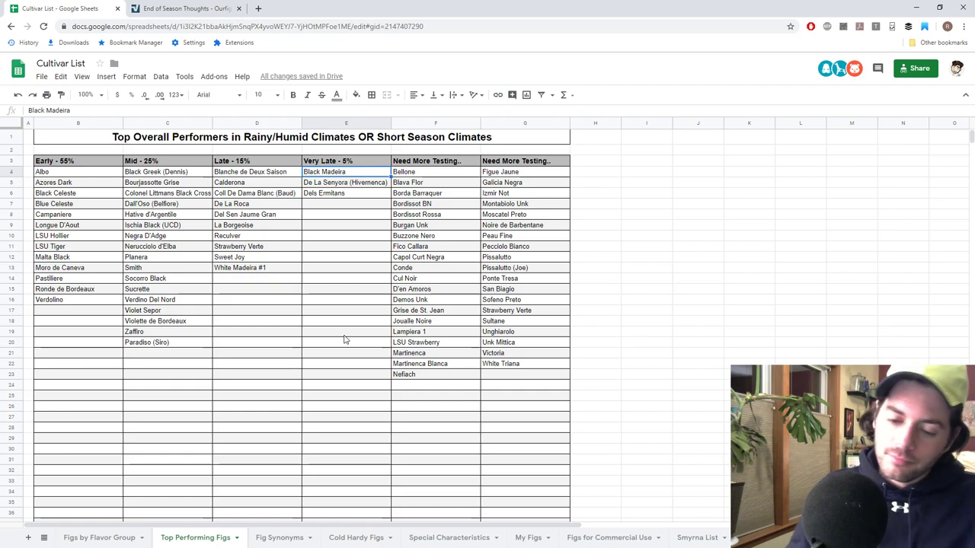
# Step: Look over the Fig Synonyms, Cold Hardy Figs, Special Characteristics, My Figs, Figs for Commercial Use and Smyrna List sheets, ending on the planting and air-layer plan
pyautogui.click(279, 538)
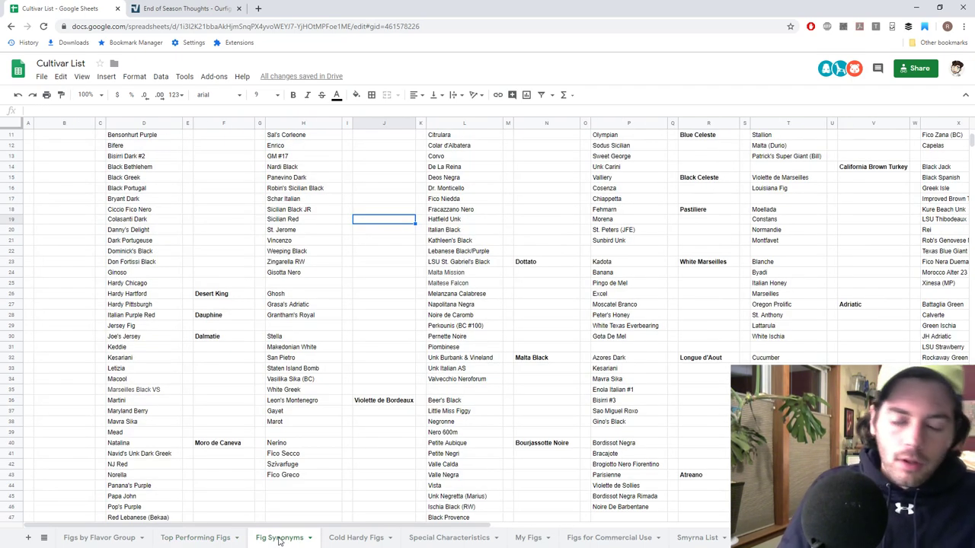
pyautogui.click(341, 538)
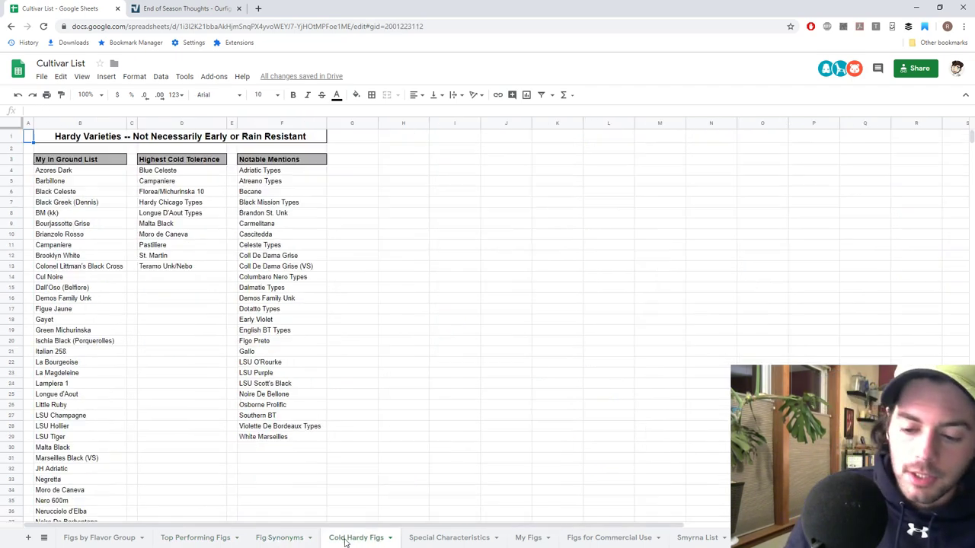
pyautogui.click(455, 539)
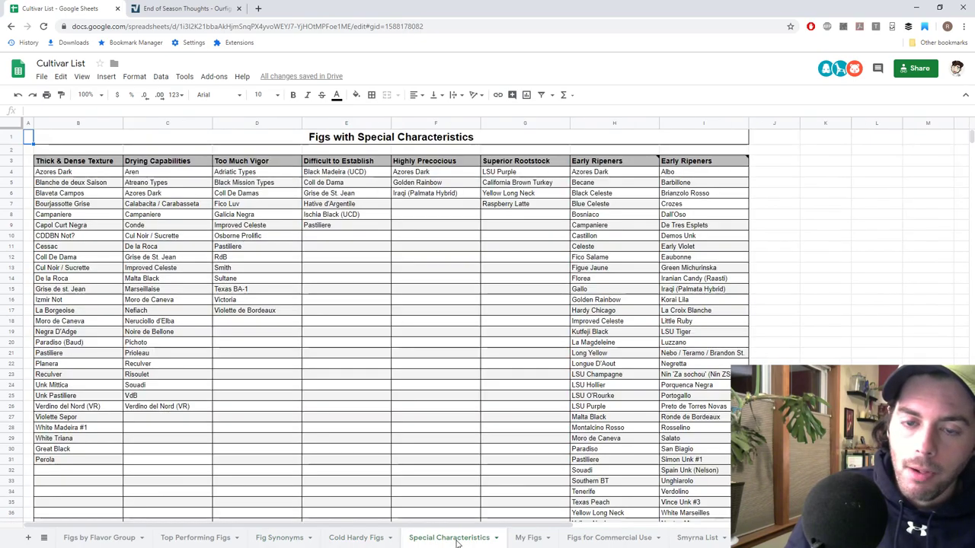
pyautogui.click(530, 538)
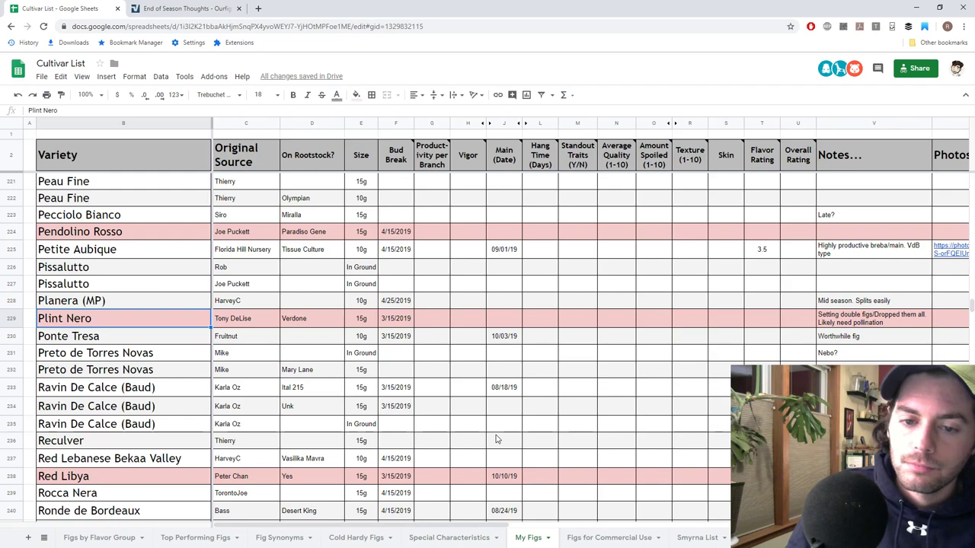
pyautogui.click(602, 538)
pyautogui.click(694, 537)
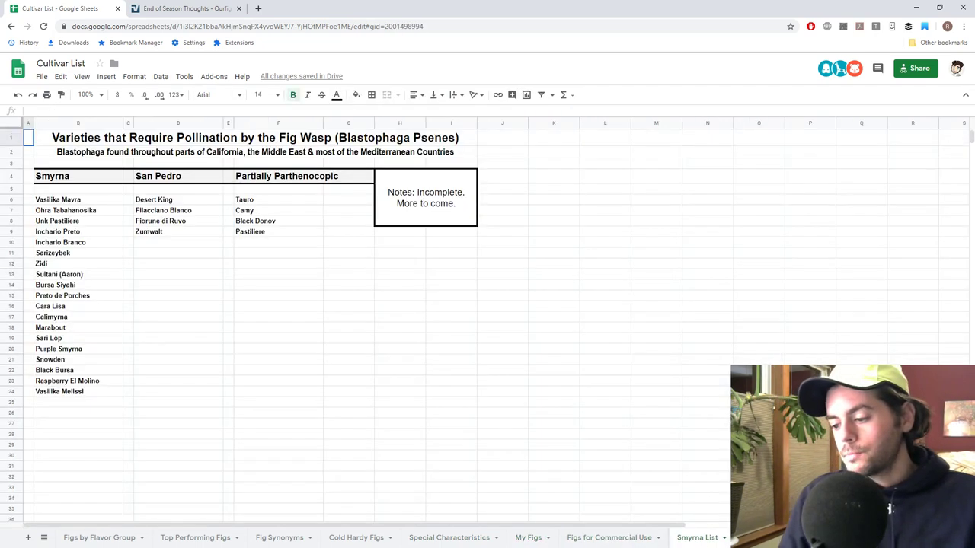
pyautogui.click(770, 538)
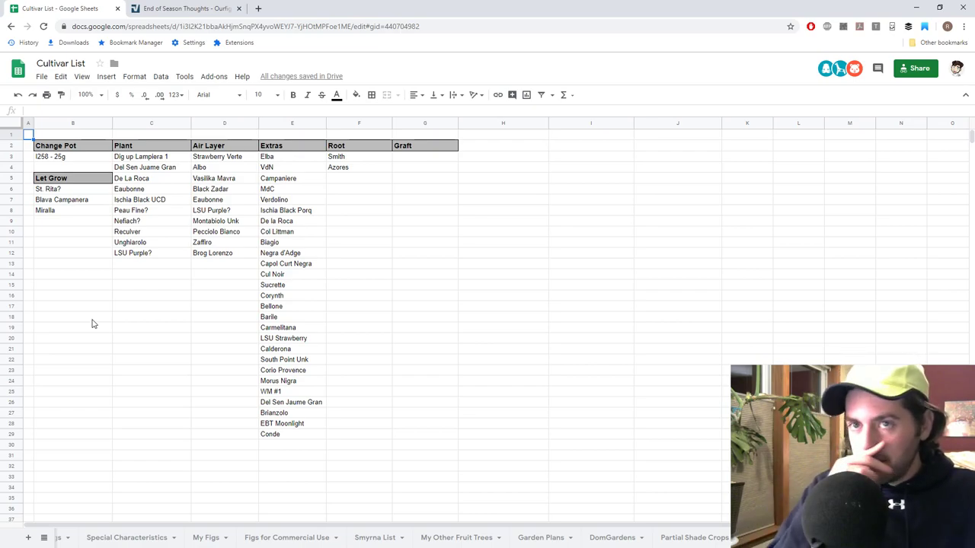
# Step: Replace the Change Pot block with the Let Grow list moved up to B2, and fill cells B4:B9 with white
pyautogui.moveTo(84, 210)
pyautogui.mouseDown()
pyautogui.moveTo(97, 141)
pyautogui.moveTo(96, 226)
pyautogui.mouseUp()
pyautogui.click(98, 202)
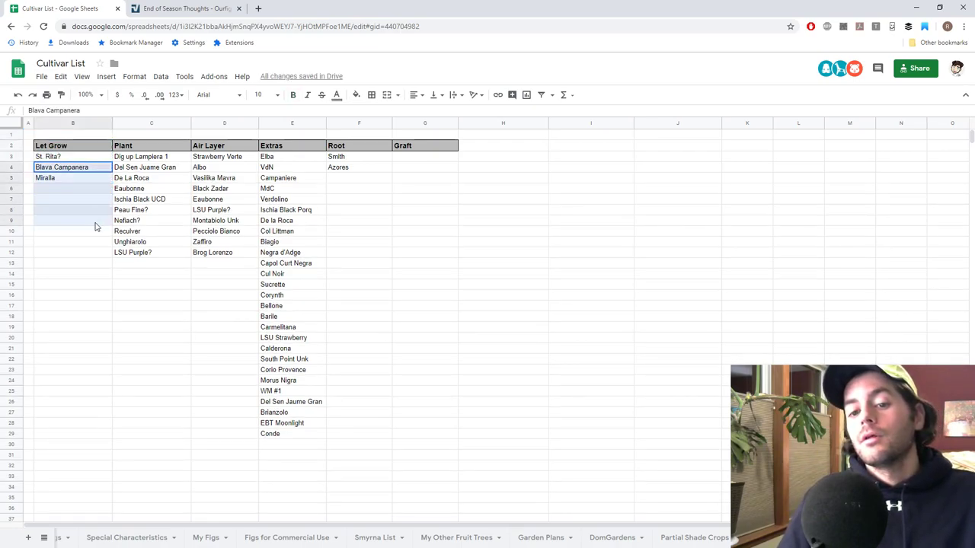
pyautogui.click(355, 94)
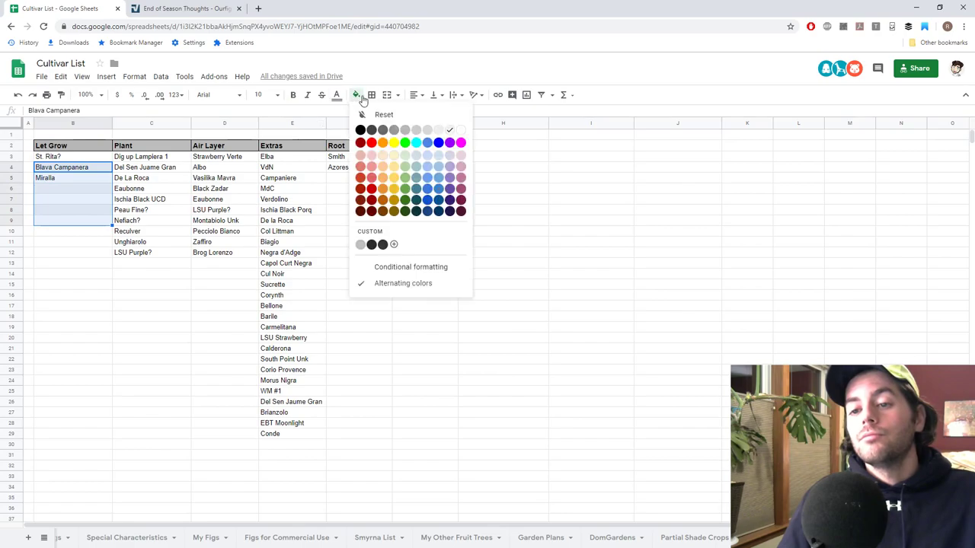
pyautogui.click(462, 131)
pyautogui.click(360, 192)
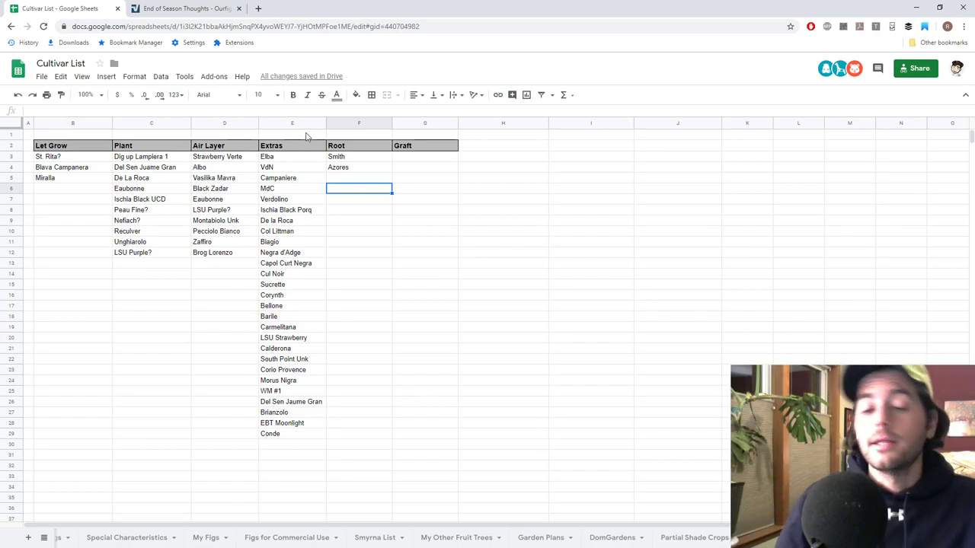
# Step: Examine the Plant list, selecting the whole list, Dig up Lampiera 1, Del Sen Juame Gran, De La Roca, Eaubonne, Ischia Black UCD and Peau Fine?
pyautogui.click(167, 159)
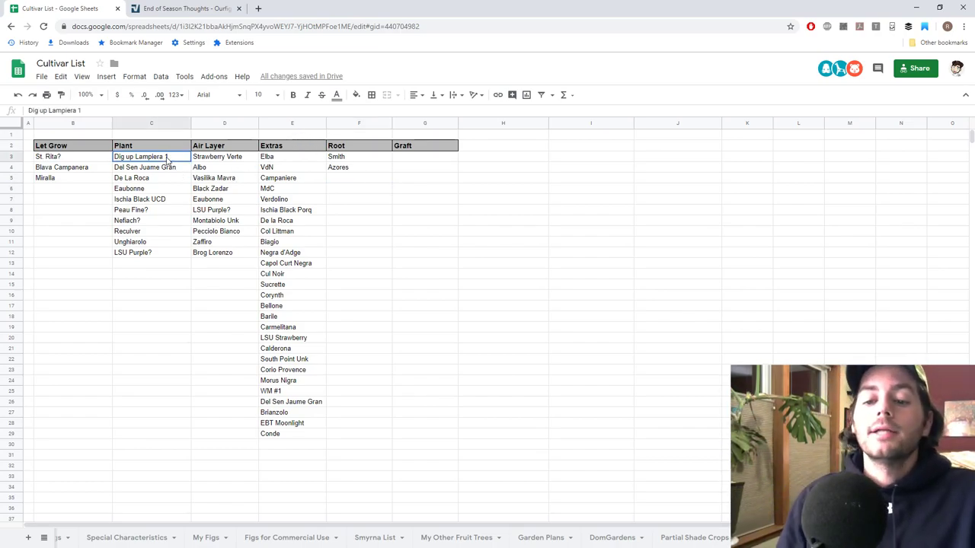
pyautogui.moveTo(167, 159); pyautogui.dragTo(160, 256)
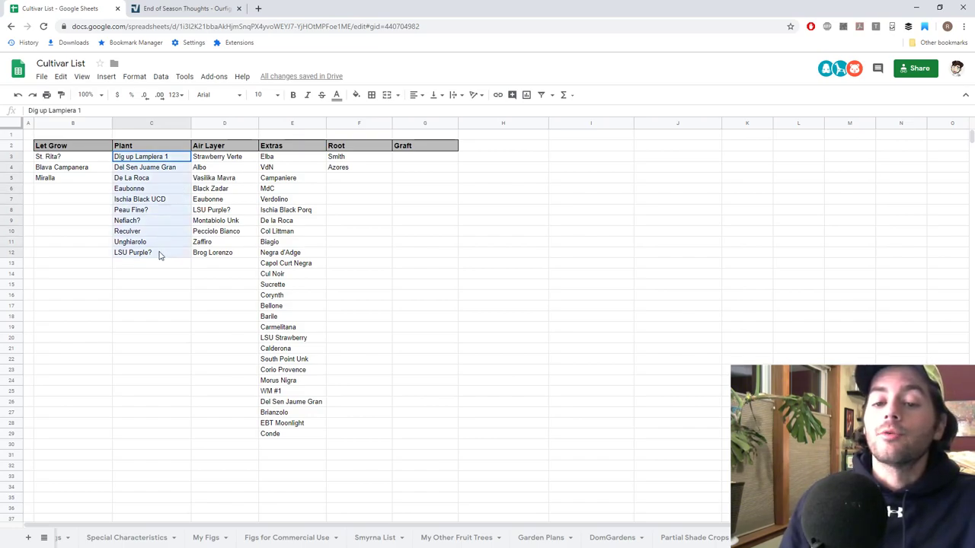
pyautogui.click(142, 192)
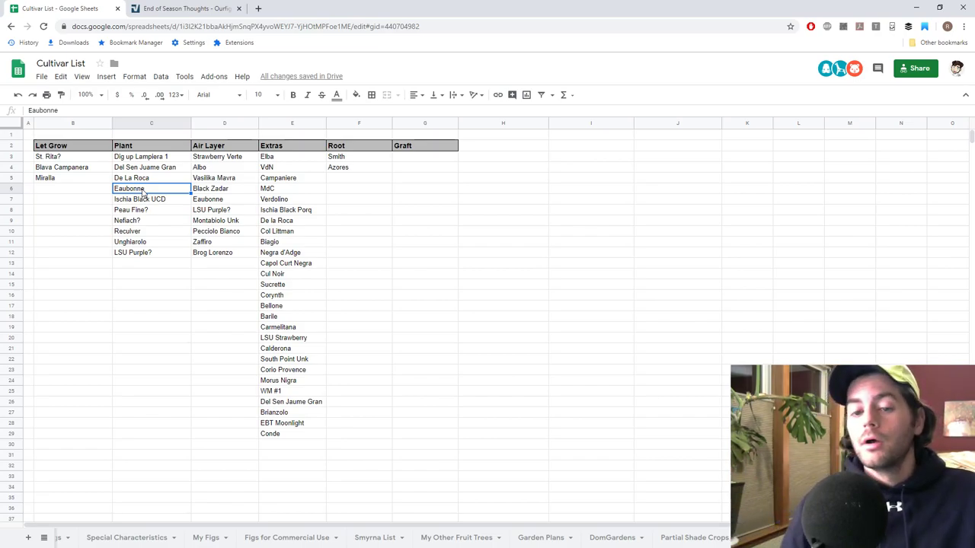
pyautogui.click(148, 158)
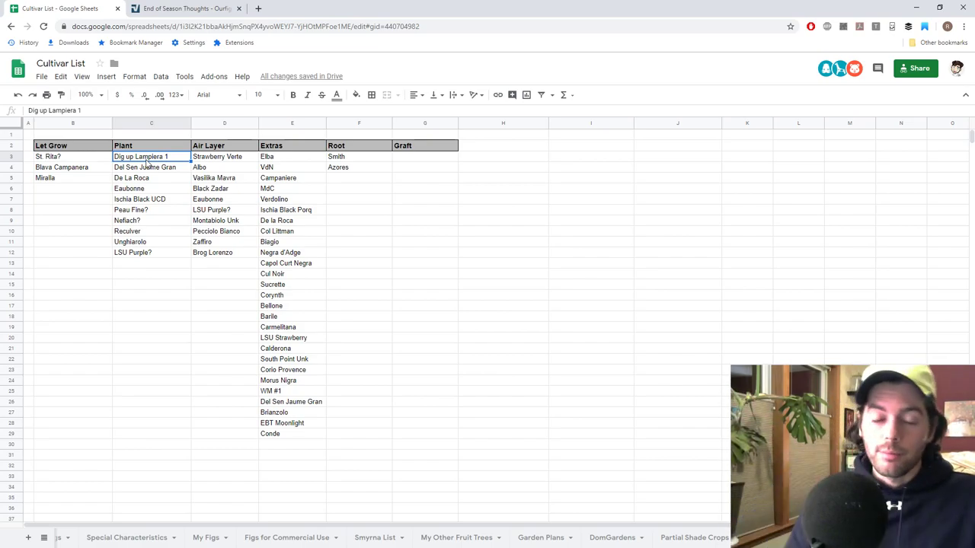
pyautogui.click(150, 169)
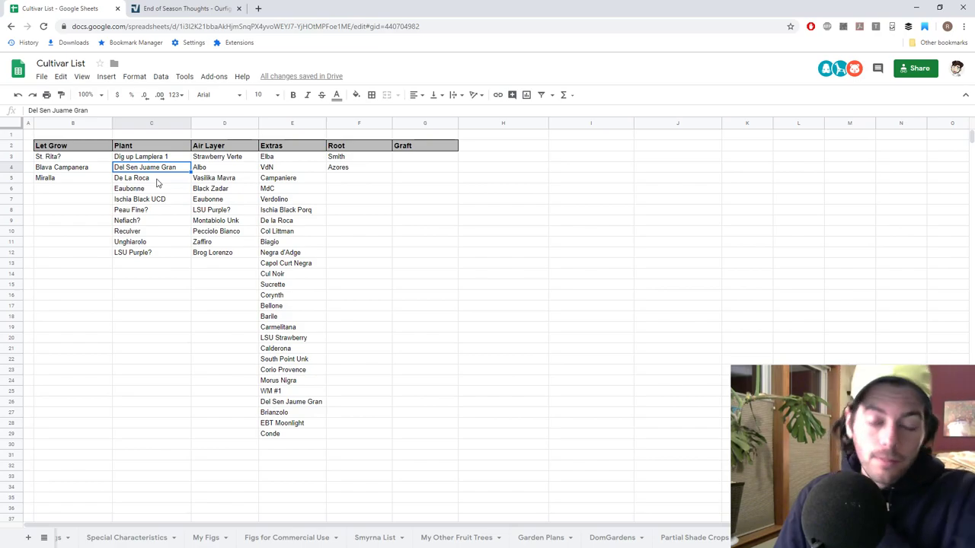
pyautogui.click(157, 181)
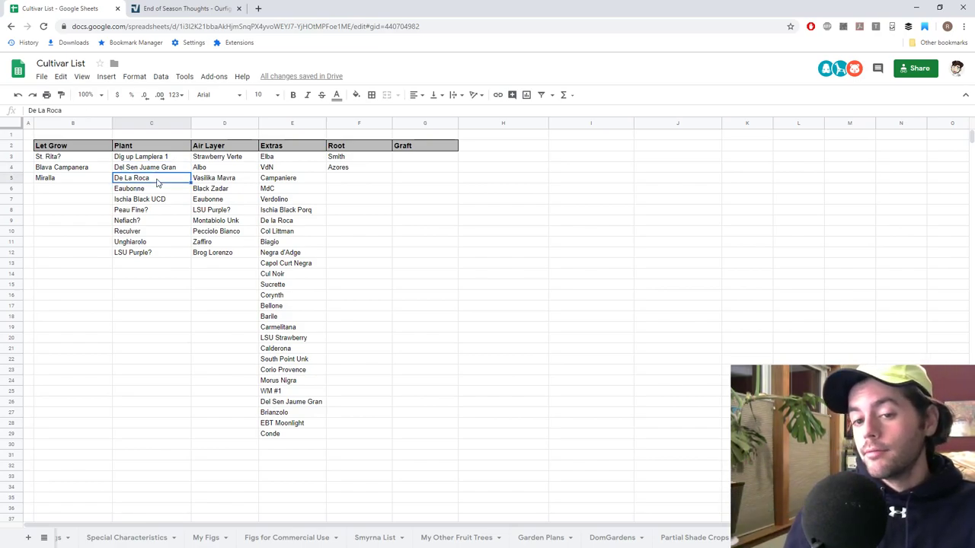
pyautogui.click(155, 190)
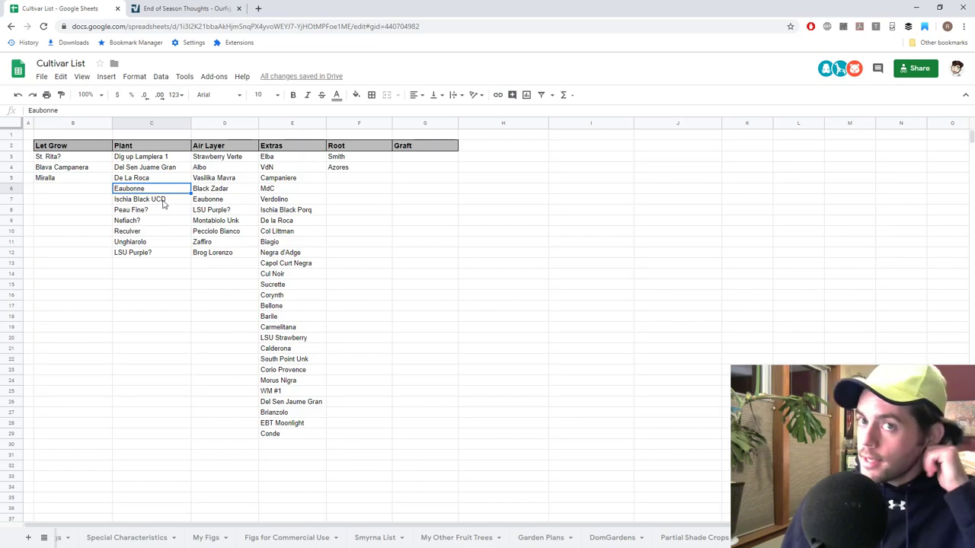
pyautogui.click(163, 204)
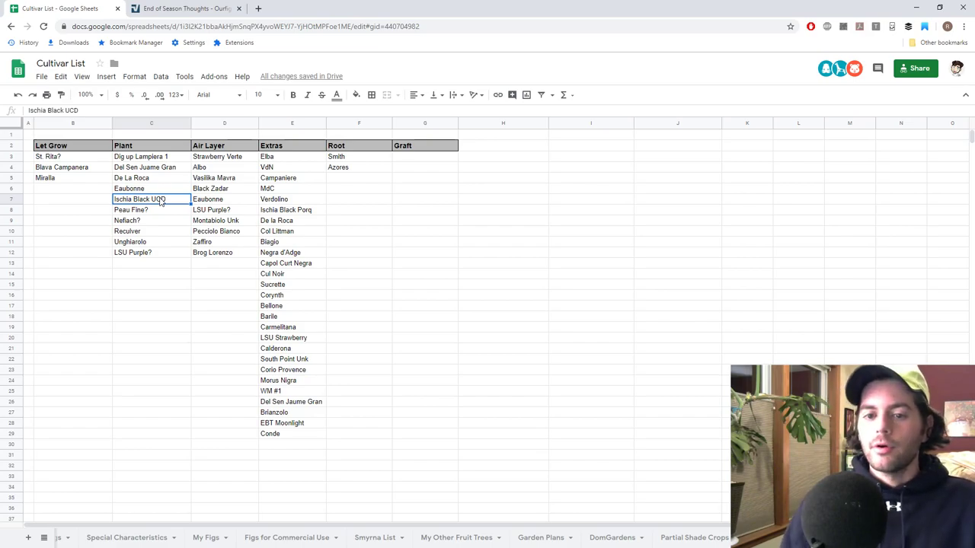
pyautogui.click(157, 211)
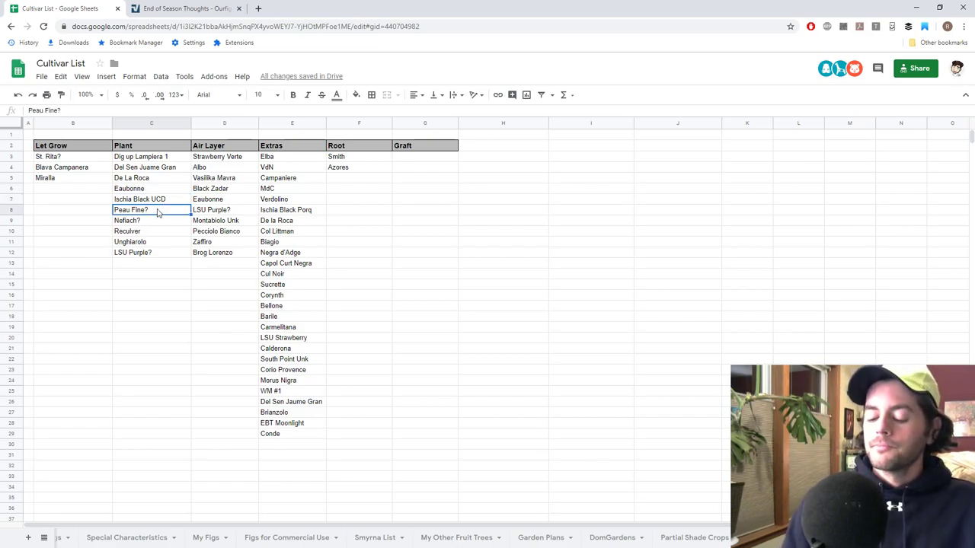
# Step: Go through the rest of the Plant list below Peau Fine?, covering Nefiach?, Reculver, Unghiarolo and LSU Purple?
pyautogui.press('Down')
pyautogui.press('Down')
pyautogui.press('Down')
pyautogui.press('Down')
pyautogui.press('Up')
pyautogui.press('Up')
pyautogui.press('Up')
pyautogui.press('Up')
pyautogui.press('Down')
pyautogui.press('Down')
pyautogui.press('Down')
pyautogui.press('Down')
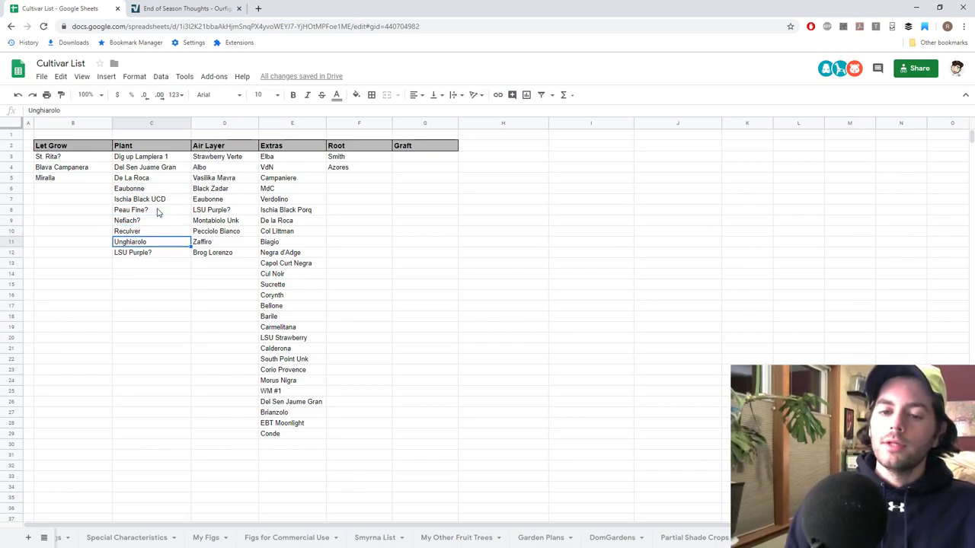
# Step: Review the Air Layer list from Brog Lorenzo up to Strawberry Verte, then Albo, Vasilika Mavra, Black Zadar and Eaubonne
pyautogui.press('Right')
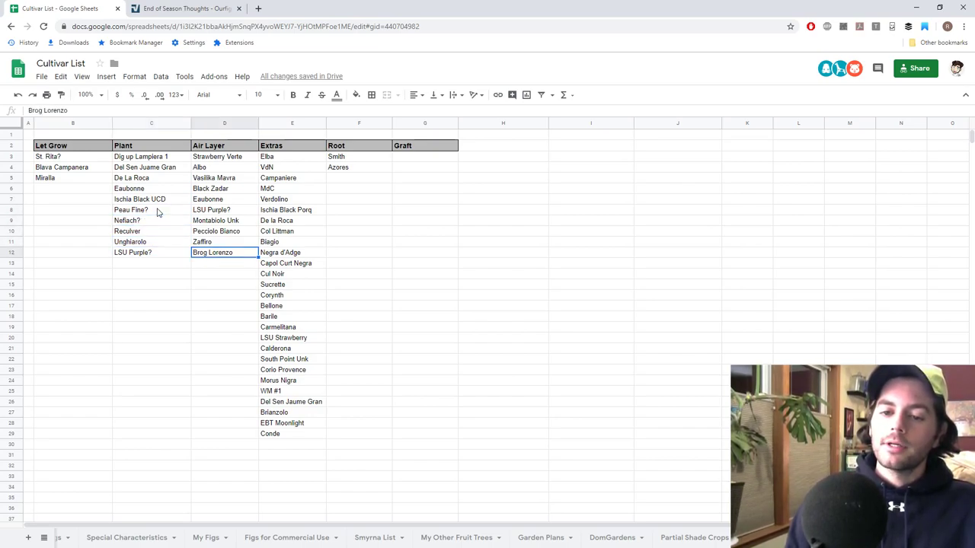
pyautogui.press('Up')
pyautogui.press('Up')
pyautogui.press('Up')
pyautogui.press('Up')
pyautogui.press('Up')
pyautogui.press('Up')
pyautogui.press('Up')
pyautogui.press('Up')
pyautogui.press('Up')
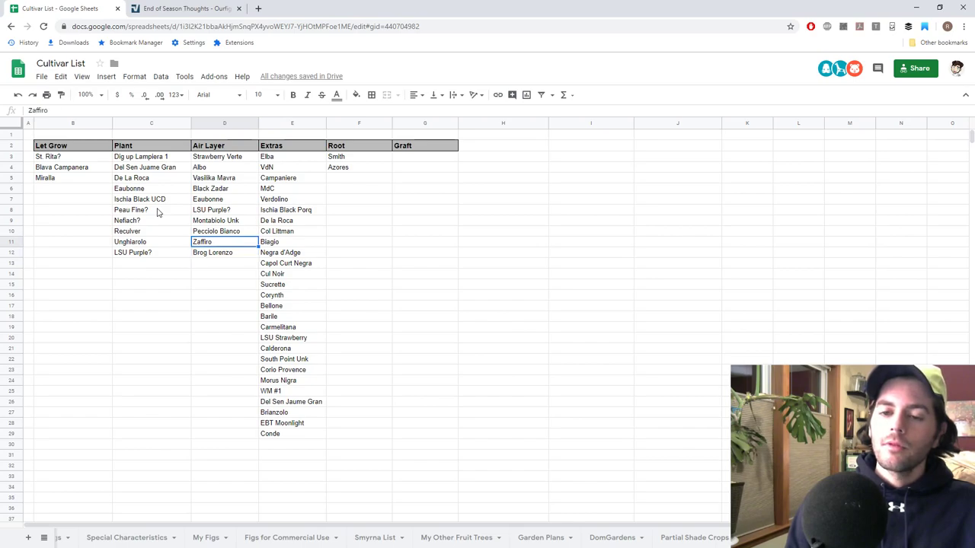
pyautogui.press('Down')
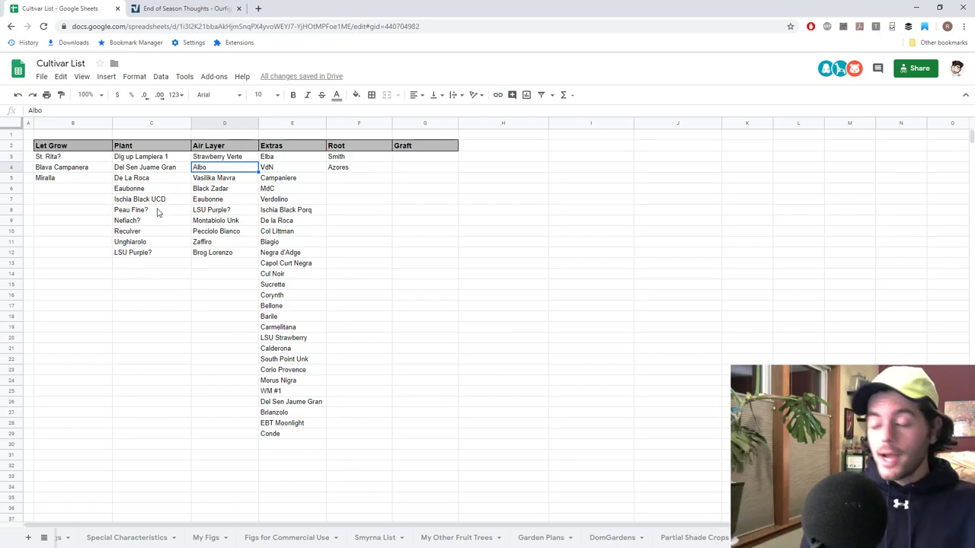
pyautogui.press('Up')
pyautogui.press('Down')
pyautogui.press('Down')
pyautogui.press('Down')
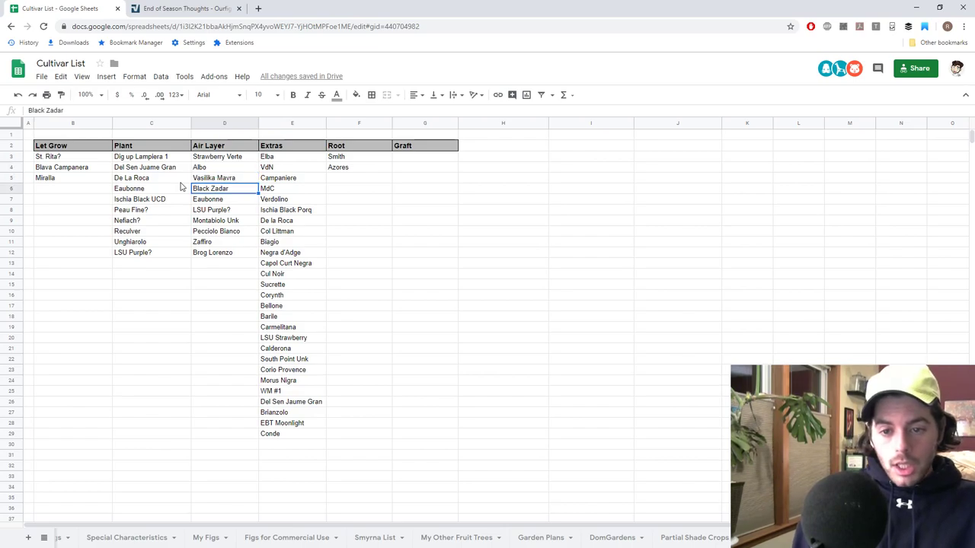
pyautogui.press('Down')
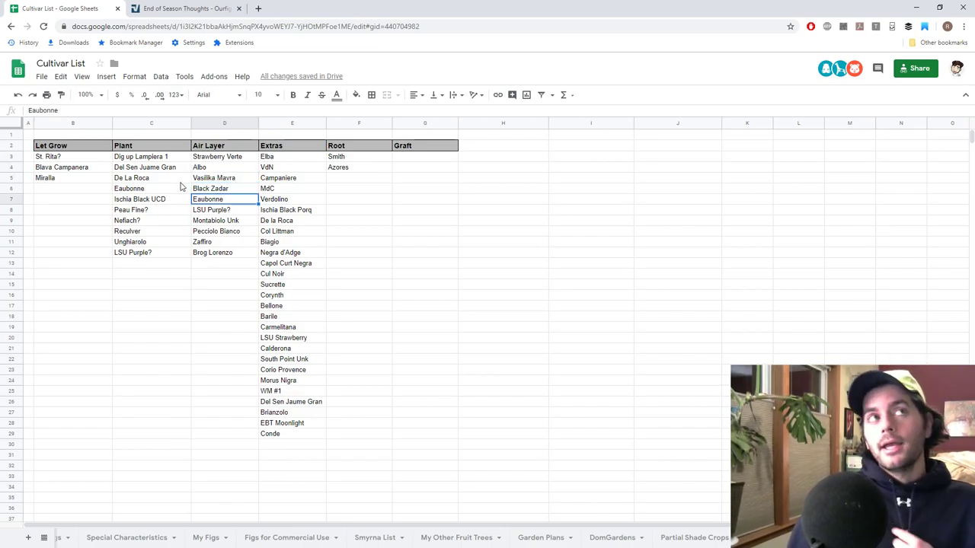
# Step: Delete Black Zadar from the Air Layer list and move the entries below it up to start in D6
pyautogui.press('Up')
pyautogui.press('Delete')
pyautogui.moveTo(218, 200); pyautogui.dragTo(224, 257)
pyautogui.moveTo(225, 200); pyautogui.dragTo(245, 192)
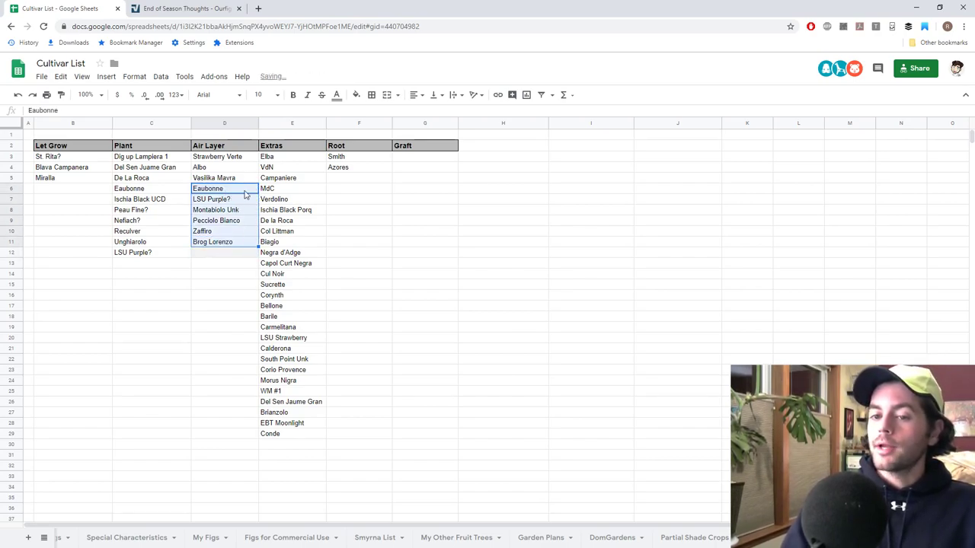
pyautogui.click(233, 200)
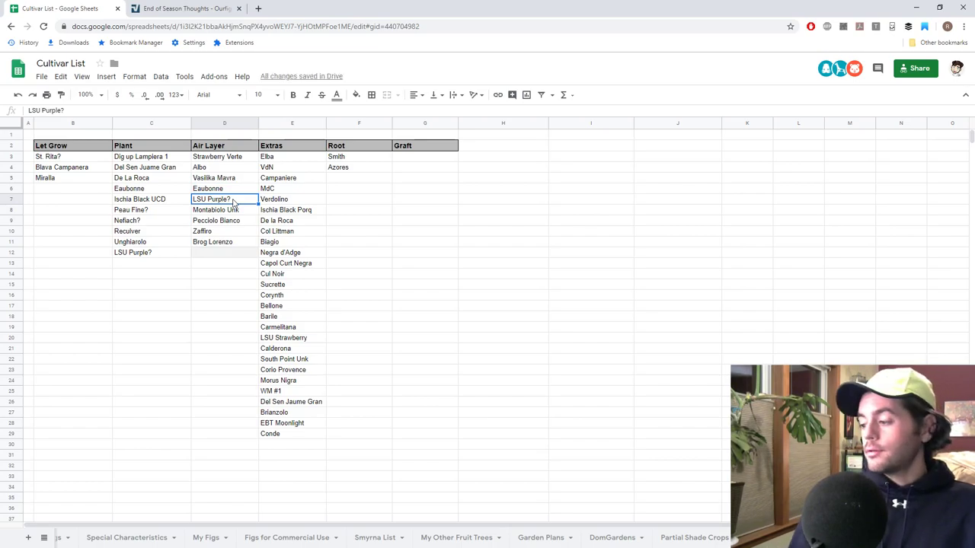
# Step: Fill the emptied cell D12 below the Air Layer list with white
pyautogui.click(226, 253)
pyautogui.click(356, 94)
pyautogui.click(460, 129)
pyautogui.click(245, 234)
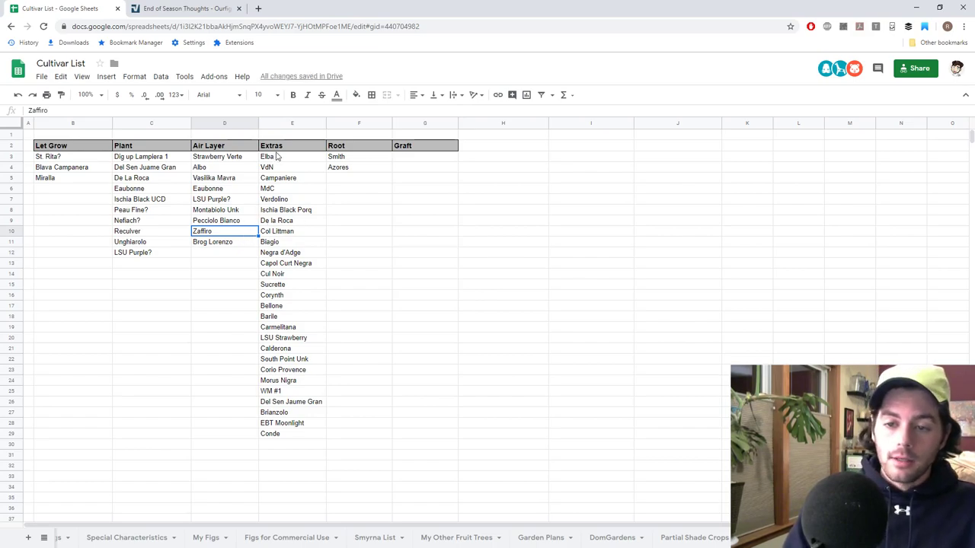
# Step: Examine the Extras list from Elba to Conde and the Root entries Smith and Azores
pyautogui.moveTo(280, 158); pyautogui.dragTo(301, 166)
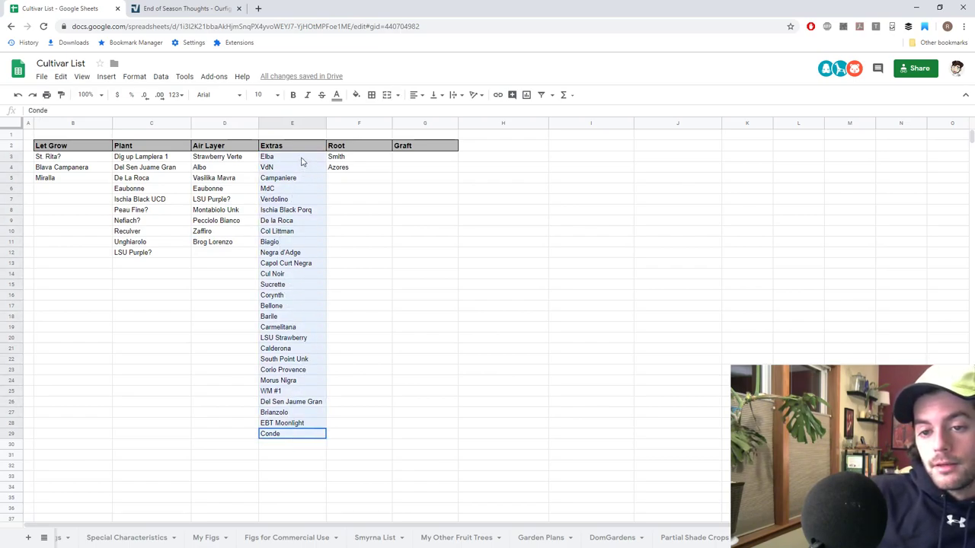
pyautogui.click(354, 191)
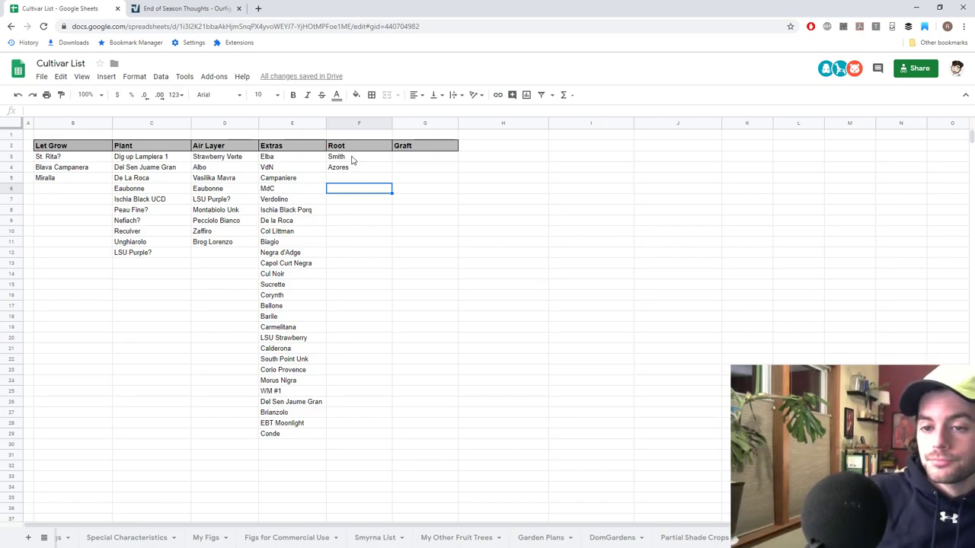
pyautogui.moveTo(351, 160); pyautogui.dragTo(373, 173)
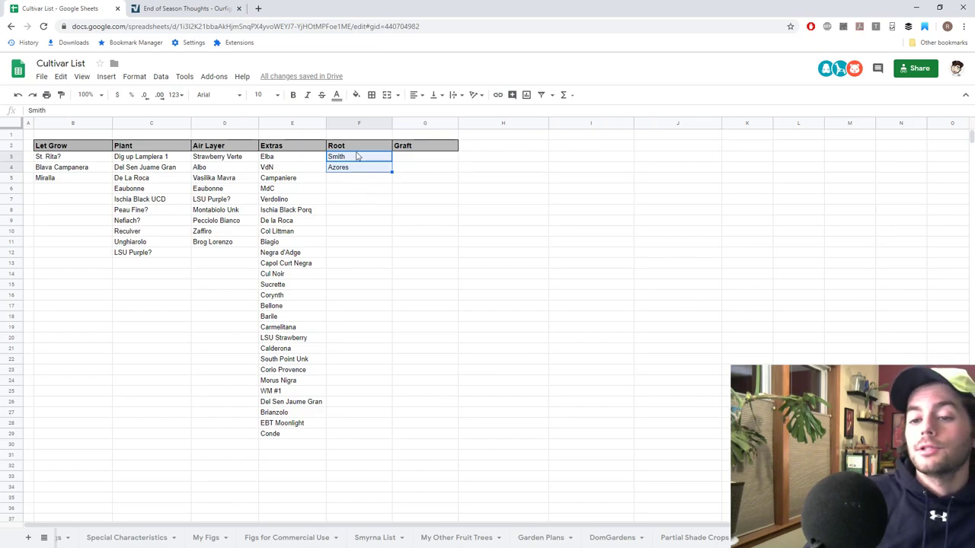
pyautogui.moveTo(352, 173)
pyautogui.mouseDown()
pyautogui.moveTo(283, 440)
pyautogui.moveTo(385, 271)
pyautogui.moveTo(366, 172)
pyautogui.mouseUp()
pyautogui.click(361, 179)
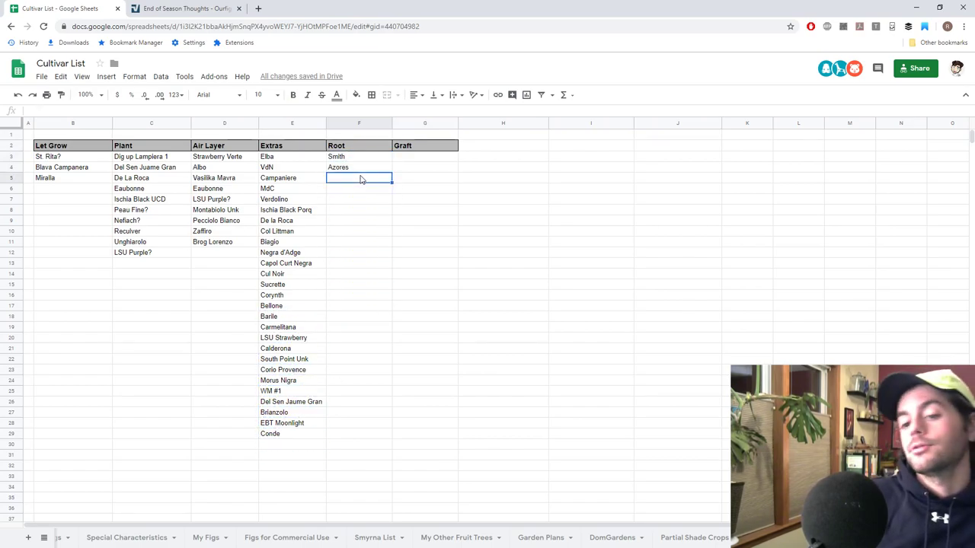
pyautogui.click(307, 158)
pyautogui.moveTo(307, 158); pyautogui.dragTo(309, 435)
pyautogui.click(380, 361)
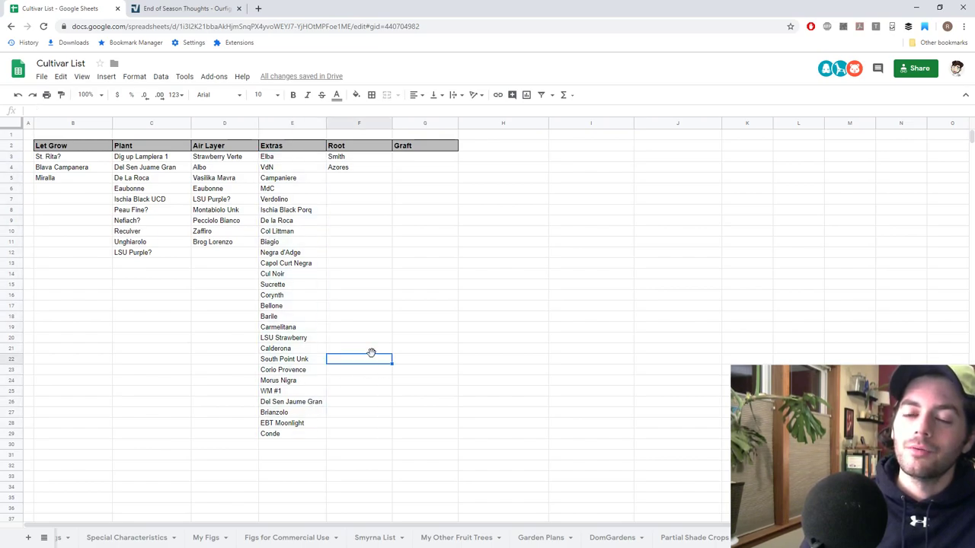
pyautogui.moveTo(315, 159); pyautogui.dragTo(290, 443)
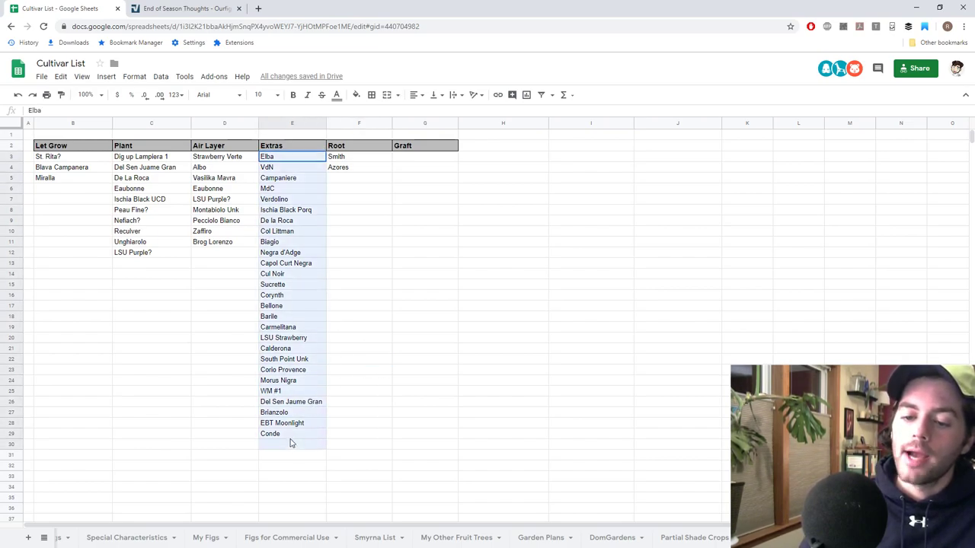
pyautogui.click(376, 347)
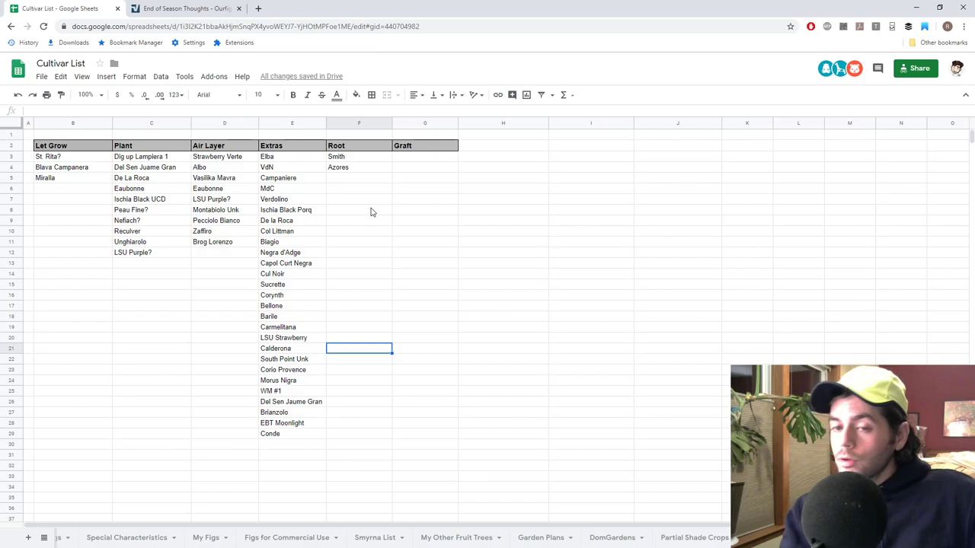
# Step: Look through the End of Season Thoughts topic on Ourfigs, from the growing techniques and synonyms down to the favorite varieties
pyautogui.click(180, 10)
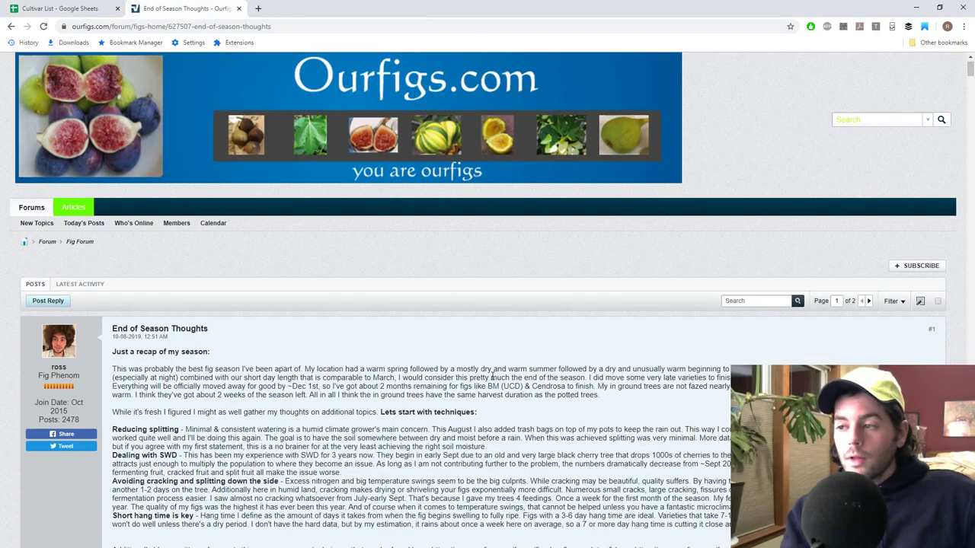
pyautogui.scroll(-3, 516, 377)
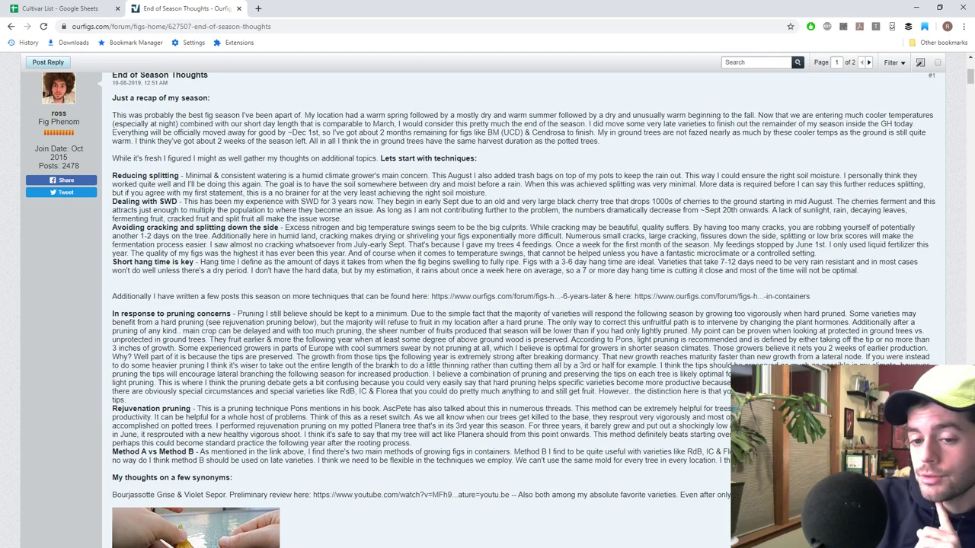
pyautogui.scroll(-4, 391, 364)
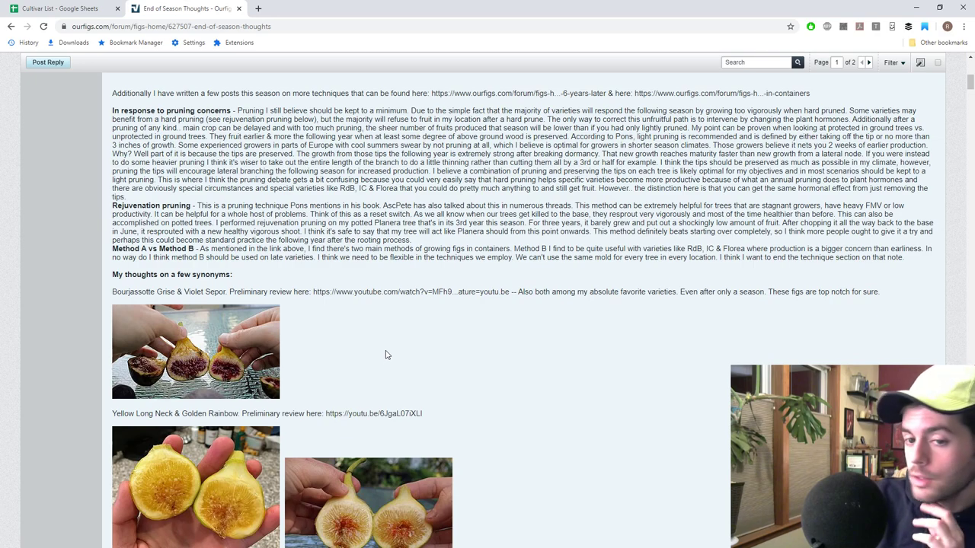
pyautogui.scroll(-3, 386, 355)
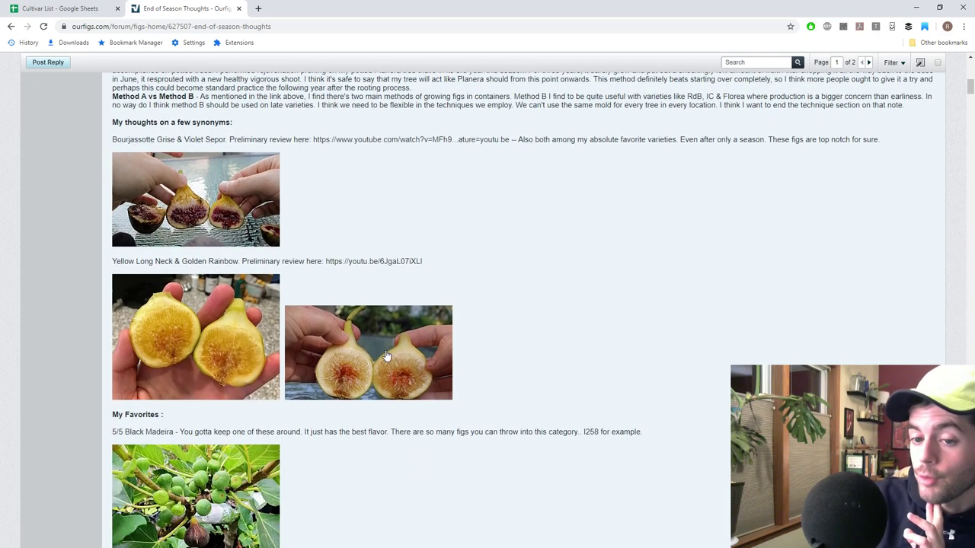
pyautogui.scroll(2, 386, 355)
pyautogui.scroll(1, 386, 355)
pyautogui.scroll(-2, 386, 353)
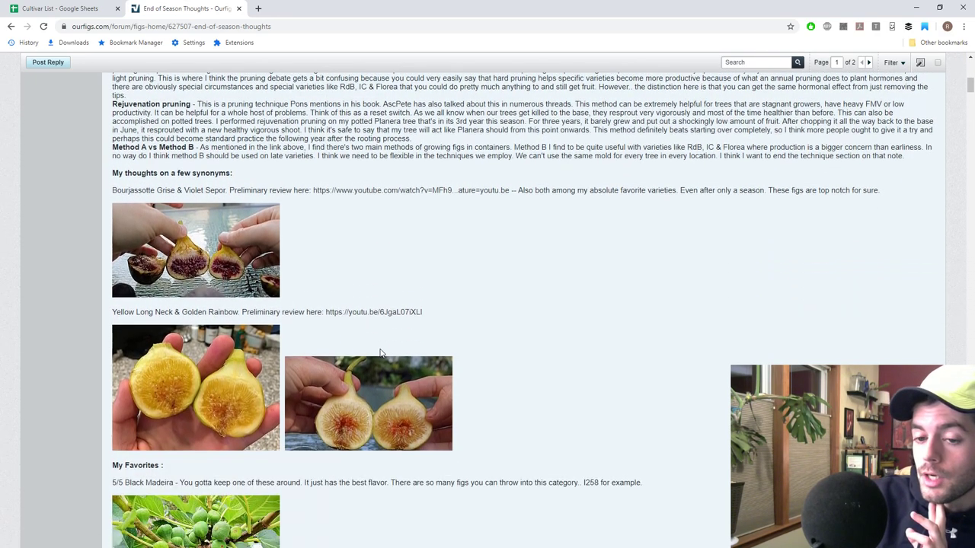
pyautogui.scroll(-8, 381, 352)
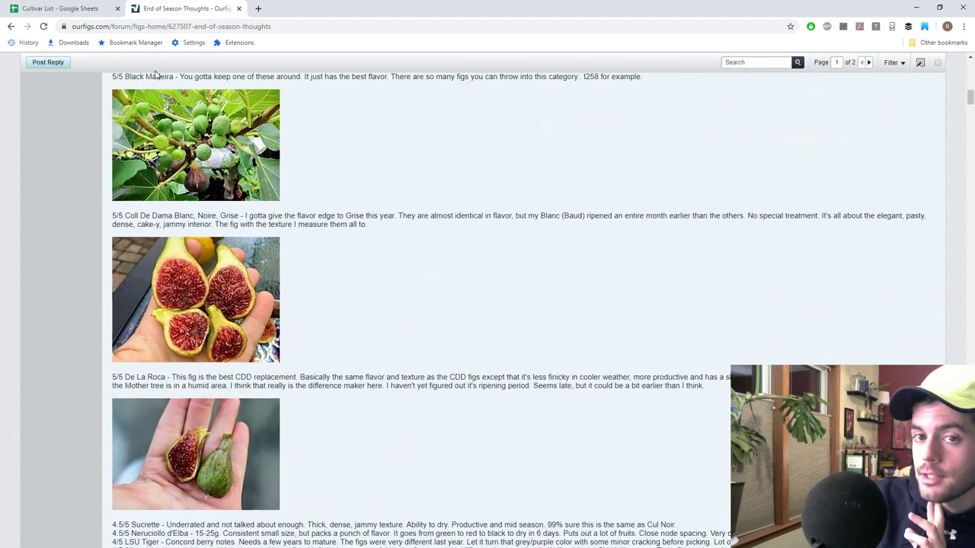
# Step: Open figboss.com in place of the forum topic and bring up the blog posts on Rejuvenation Pruning and Hardy Chicago Types
pyautogui.click(198, 26)
pyautogui.write('fig')
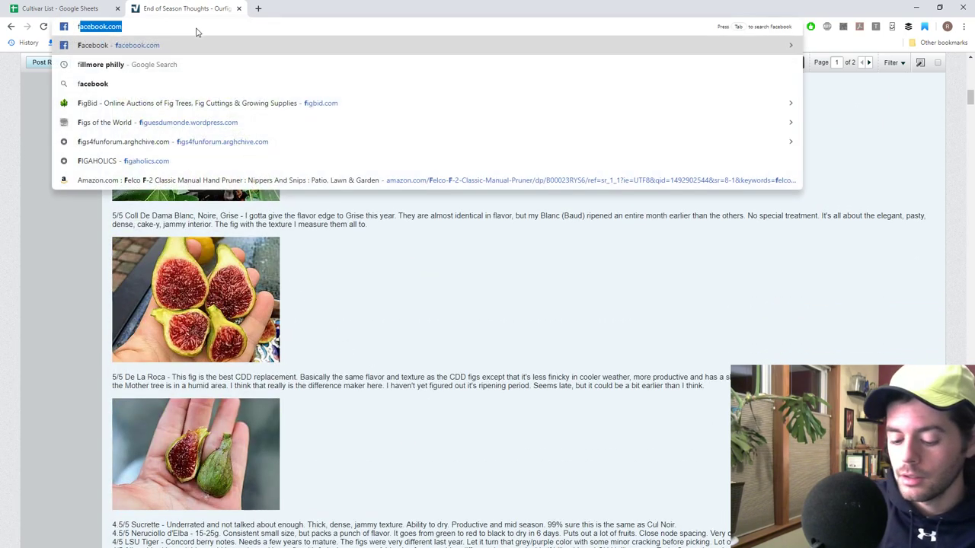
pyautogui.write('boss')
pyautogui.press('Return')
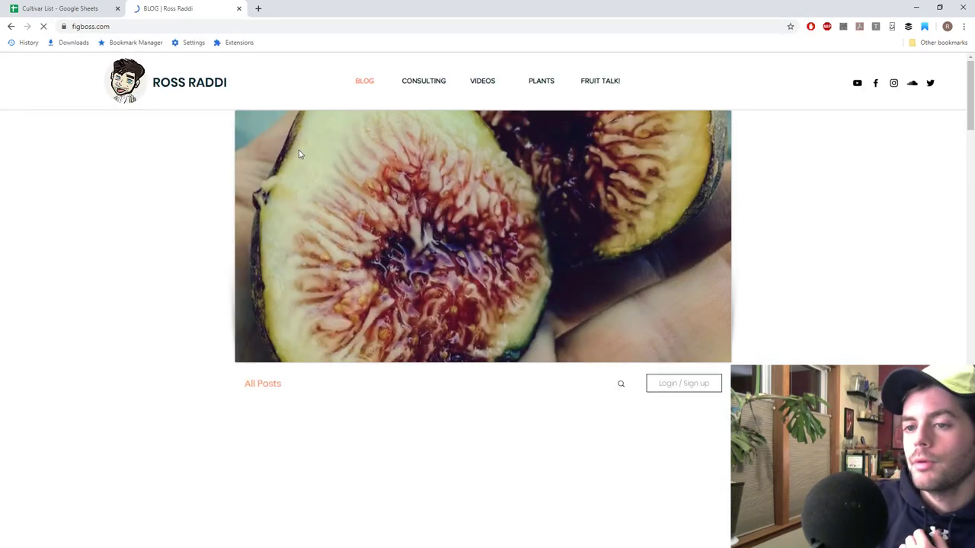
pyautogui.scroll(-5, 381, 179)
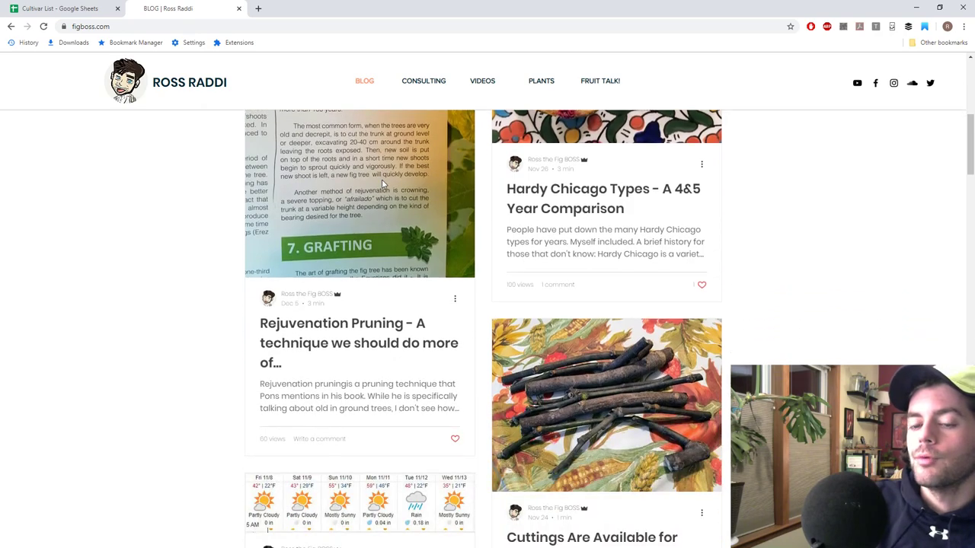
pyautogui.scroll(2, 382, 183)
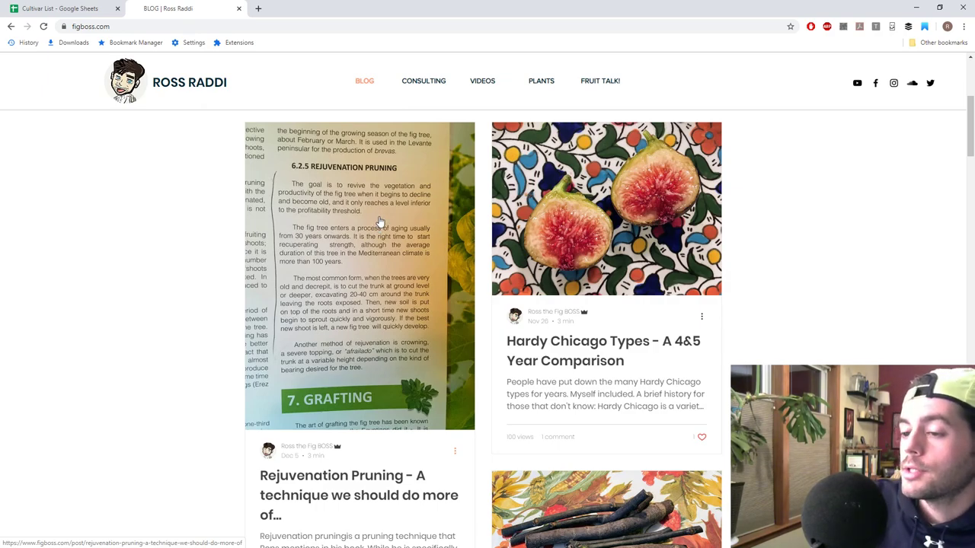
# Step: Look through the figboss.com blog posts from Rejuvenation Pruning down to The Figs are WAY Ahead of Schedule, ending back at the page header
pyautogui.scroll(-2, 377, 224)
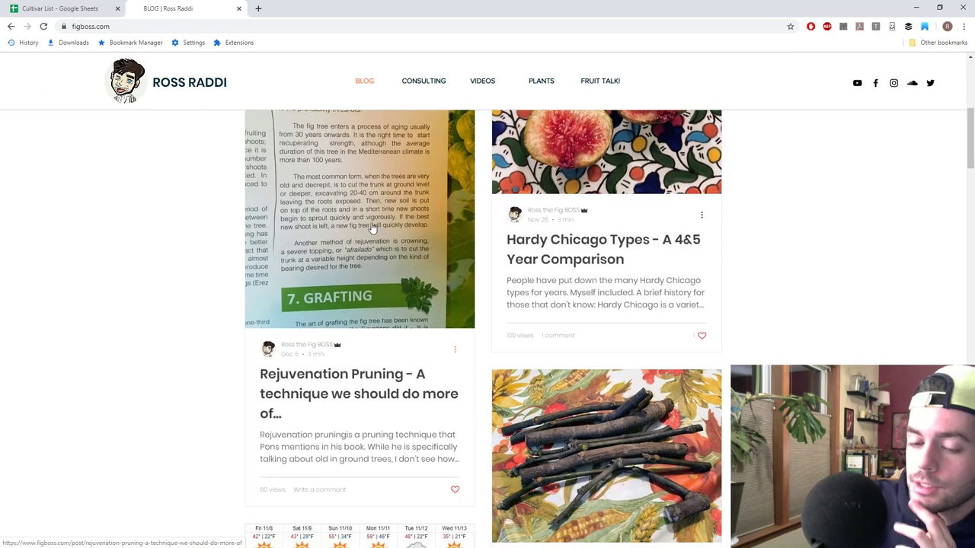
pyautogui.scroll(-3, 373, 227)
pyautogui.scroll(2, 379, 231)
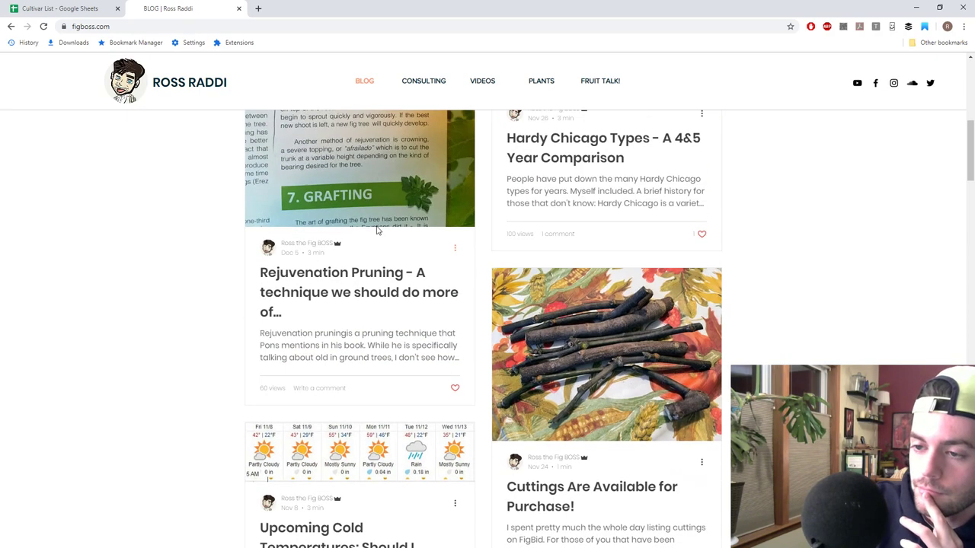
pyautogui.scroll(-3, 377, 231)
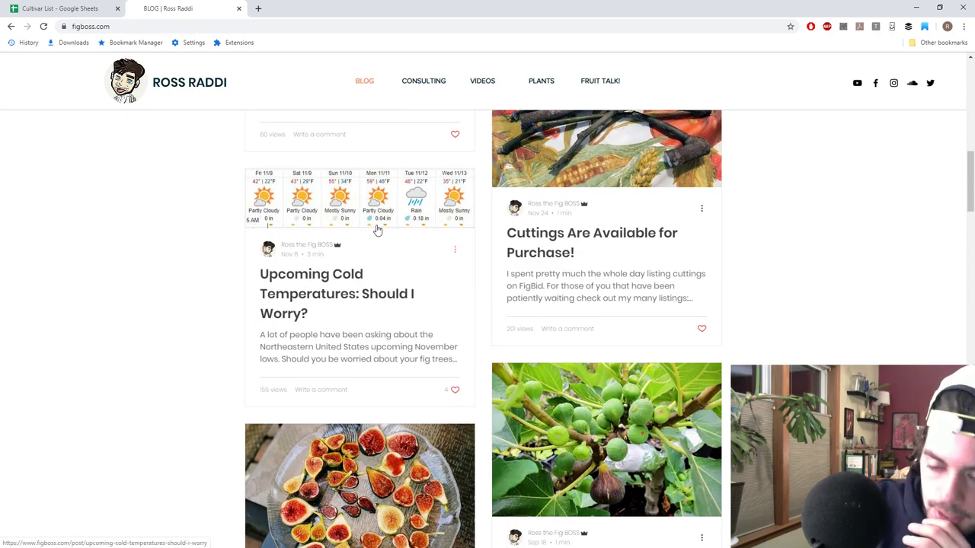
pyautogui.scroll(-4, 377, 230)
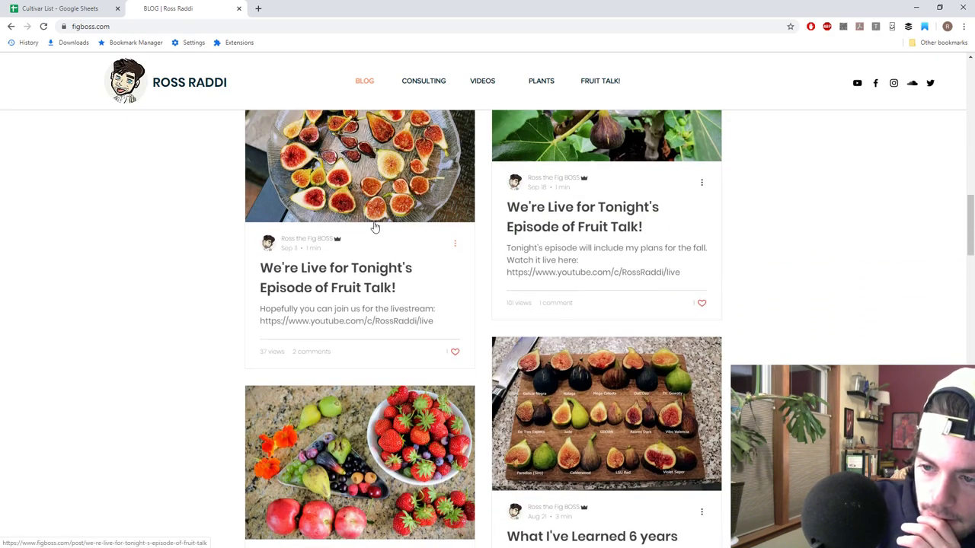
pyautogui.scroll(-3, 375, 227)
pyautogui.scroll(-3, 375, 227)
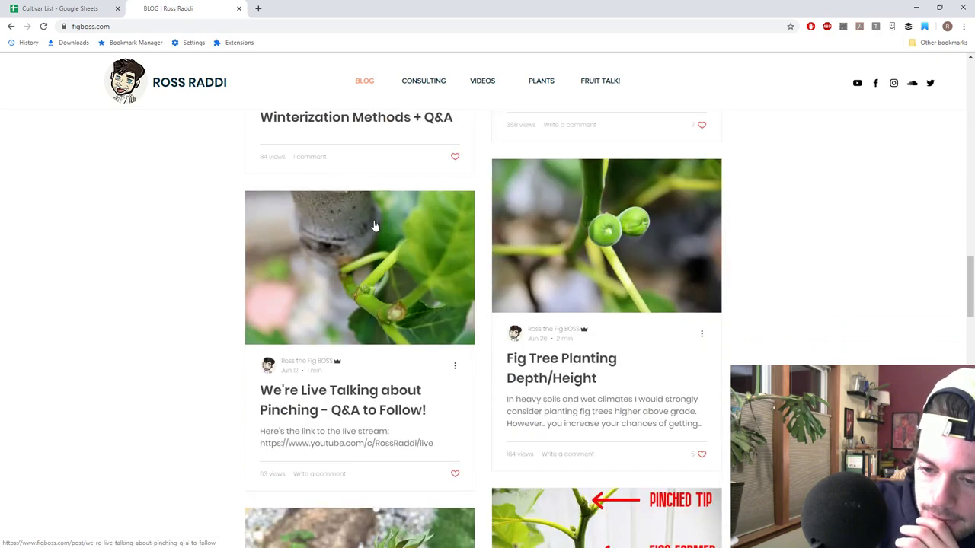
pyautogui.scroll(-3, 373, 225)
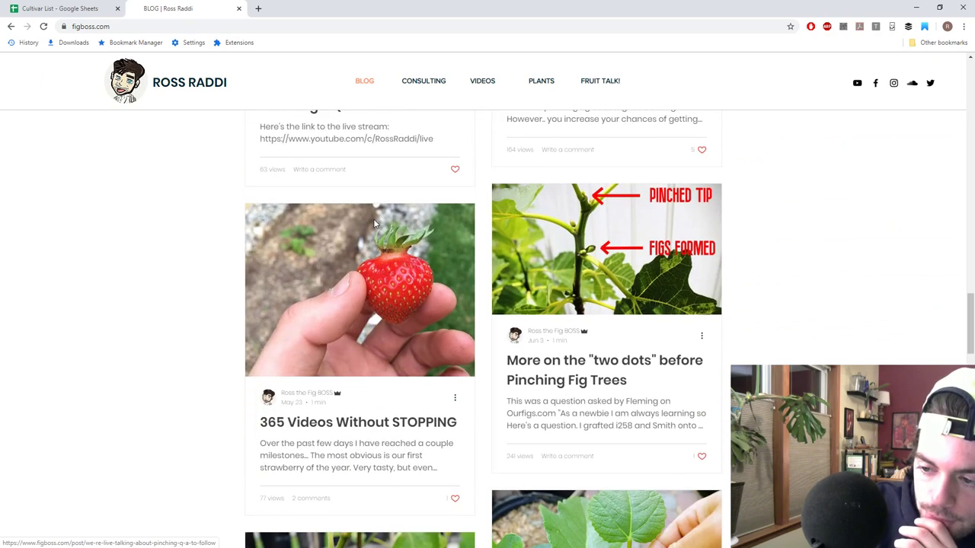
pyautogui.scroll(2, 374, 225)
pyautogui.scroll(-8, 374, 225)
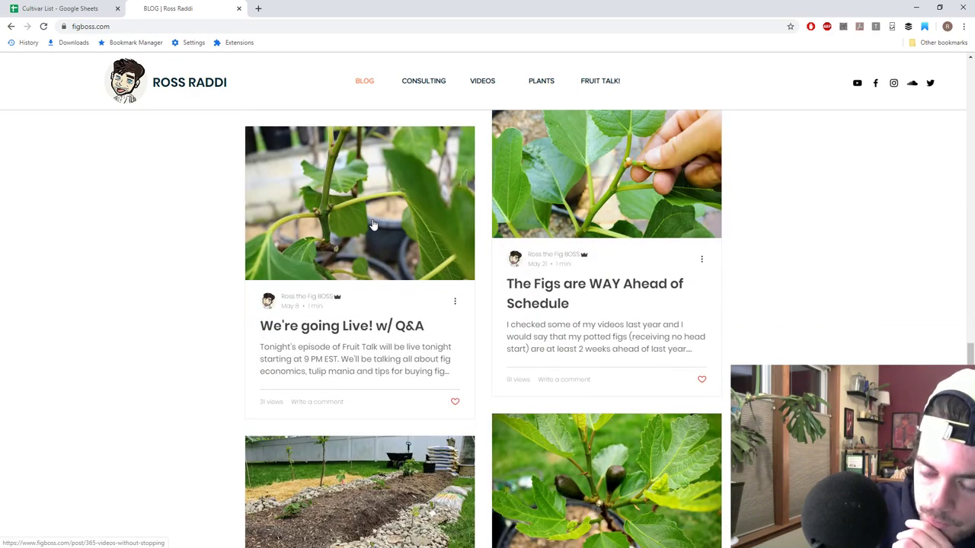
pyautogui.scroll(10, 372, 223)
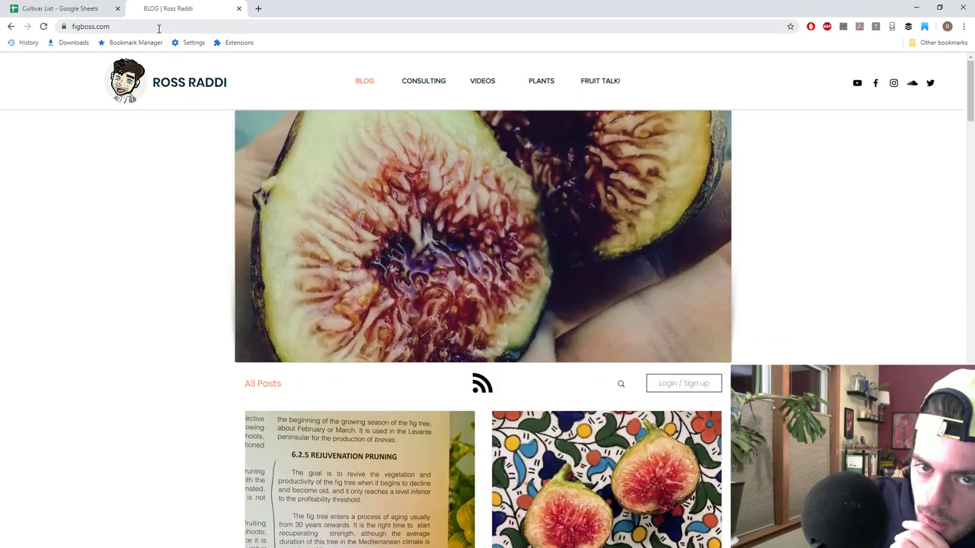
# Step: Return to the Ourfigs End of Season Thoughts topic and open the account's list of recent posts
pyautogui.click(11, 26)
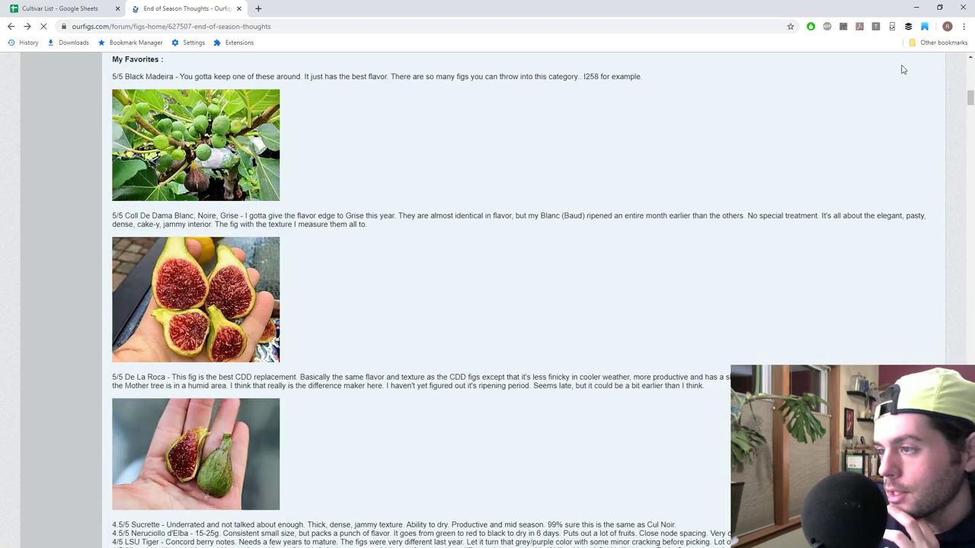
pyautogui.scroll(9, 904, 68)
pyautogui.scroll(3, 912, 89)
pyautogui.click(944, 42)
pyautogui.click(937, 59)
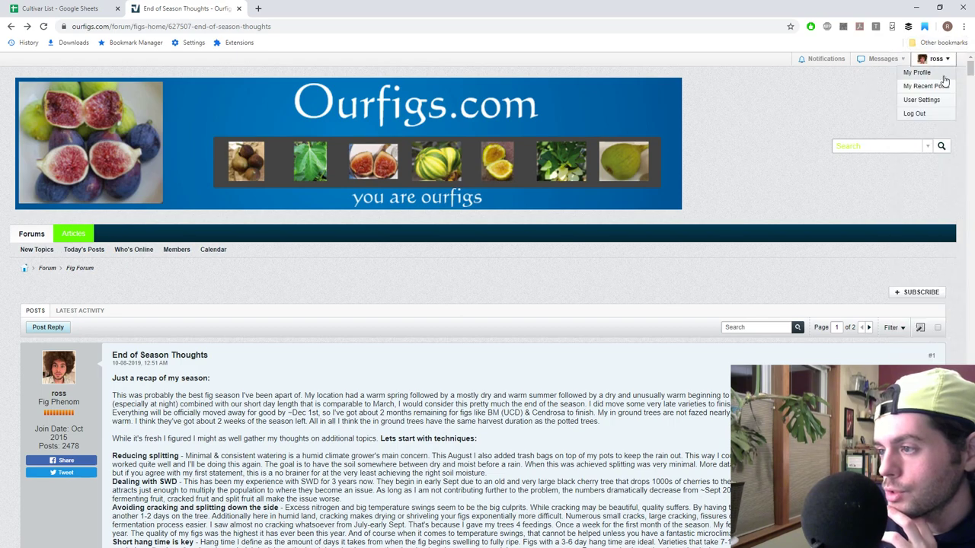
pyautogui.click(926, 86)
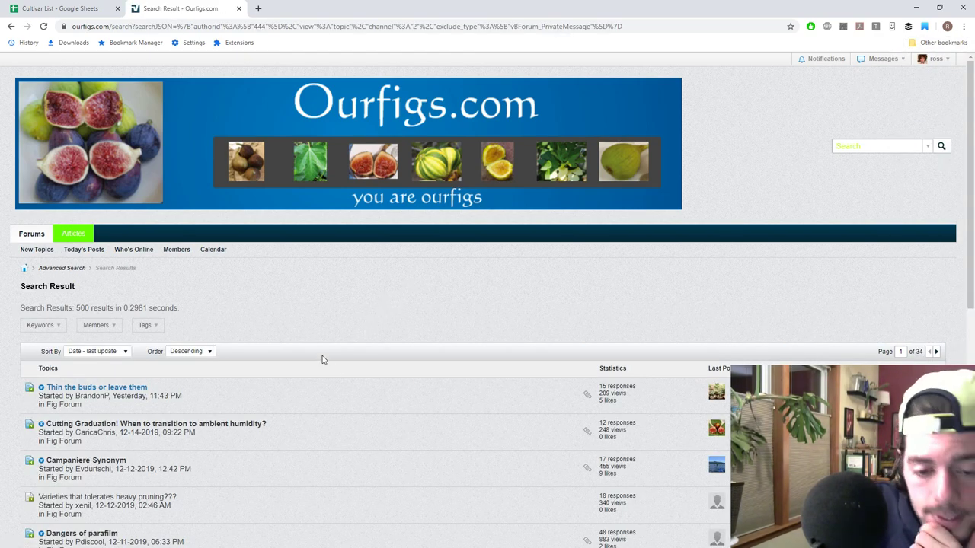
# Step: Examine the first page of recent-post topics, from Thin the buds or leave them down to Cuttings Looking Wrinkle
pyautogui.scroll(-2, 322, 360)
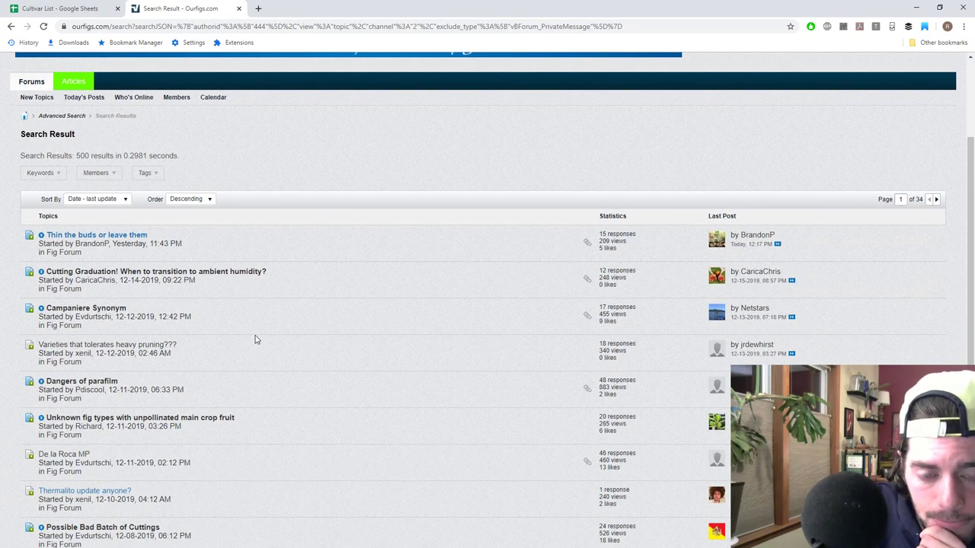
pyautogui.scroll(-2, 256, 340)
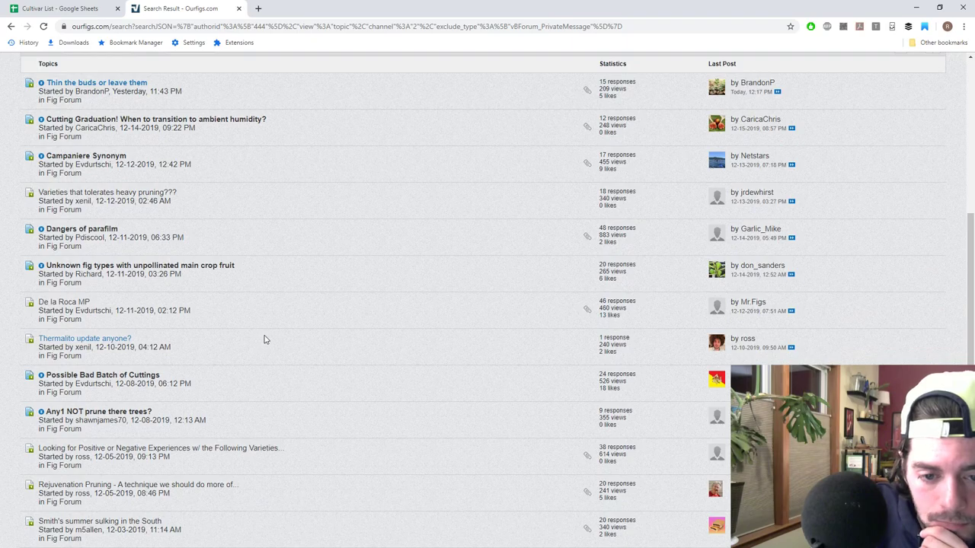
pyautogui.scroll(-1, 265, 339)
pyautogui.scroll(-1, 264, 339)
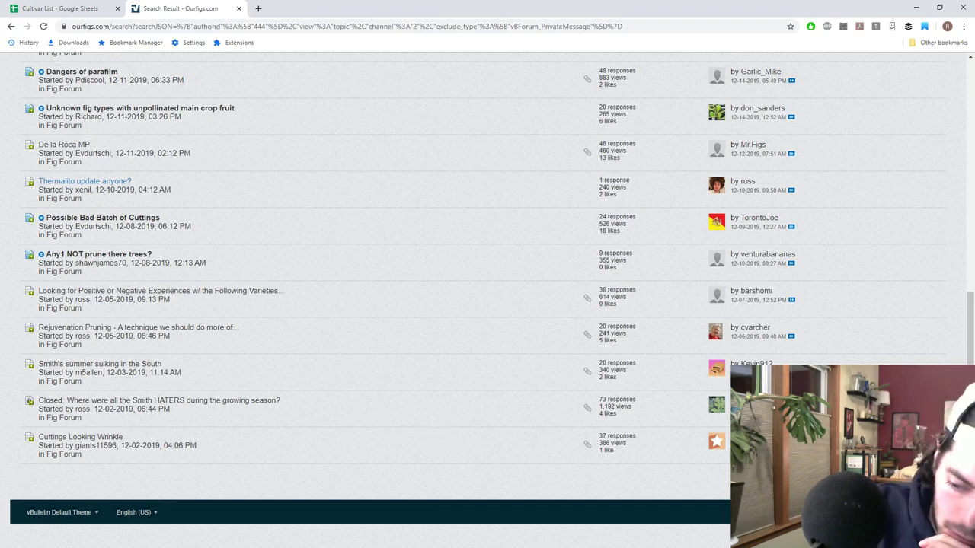
# Step: Open page 2 of the recent-post results and examine its topics down to Best variety or dwarf variety for containers & small spaces
pyautogui.click(929, 480)
pyautogui.scroll(-2, 336, 350)
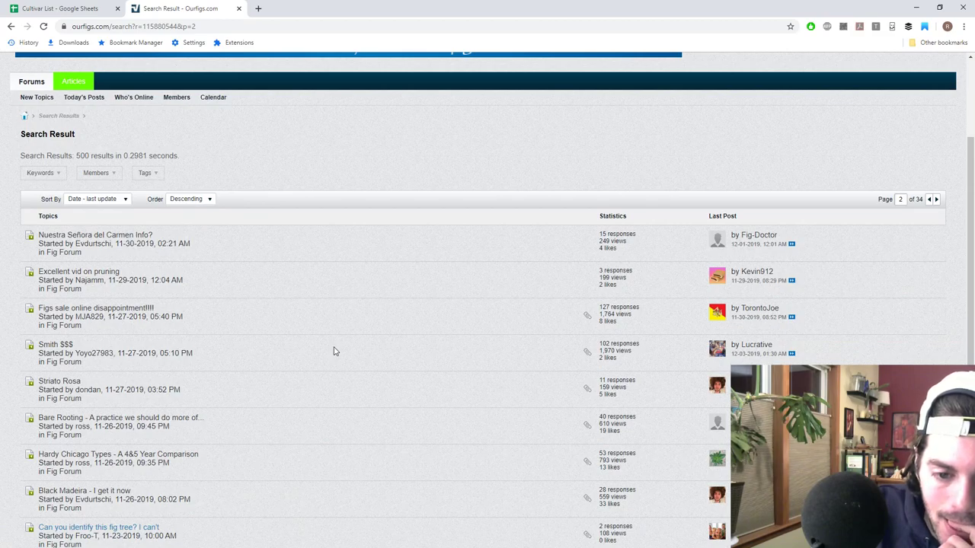
pyautogui.scroll(-2, 334, 351)
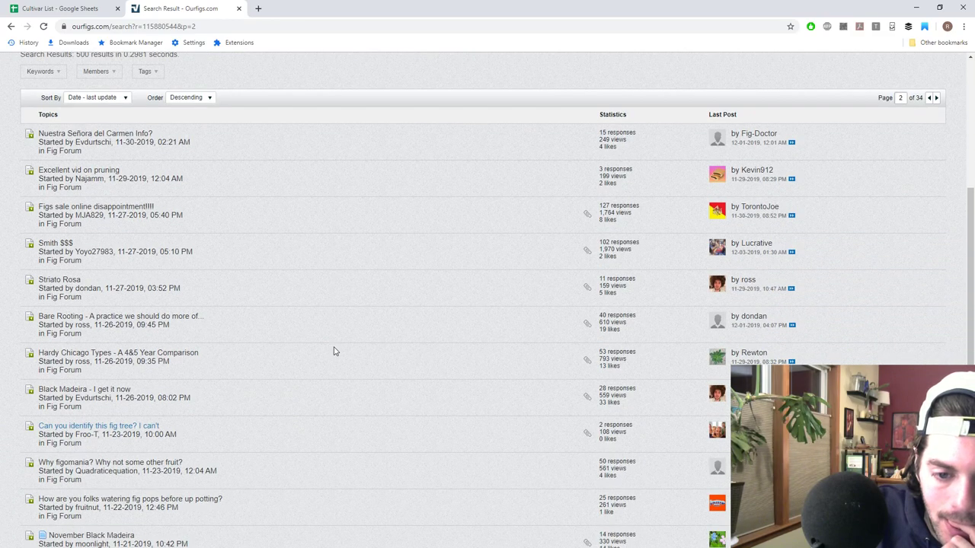
pyautogui.scroll(-2, 334, 351)
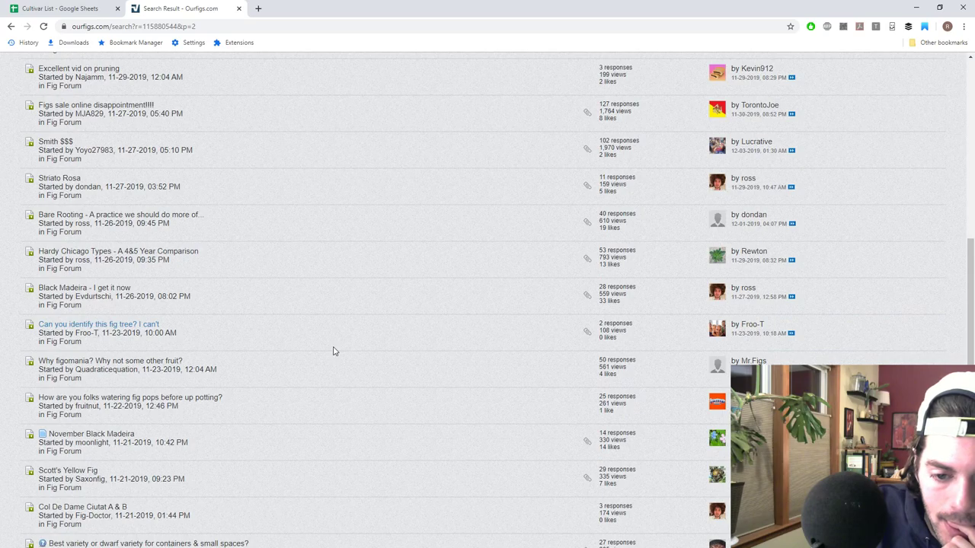
pyautogui.scroll(-2, 333, 351)
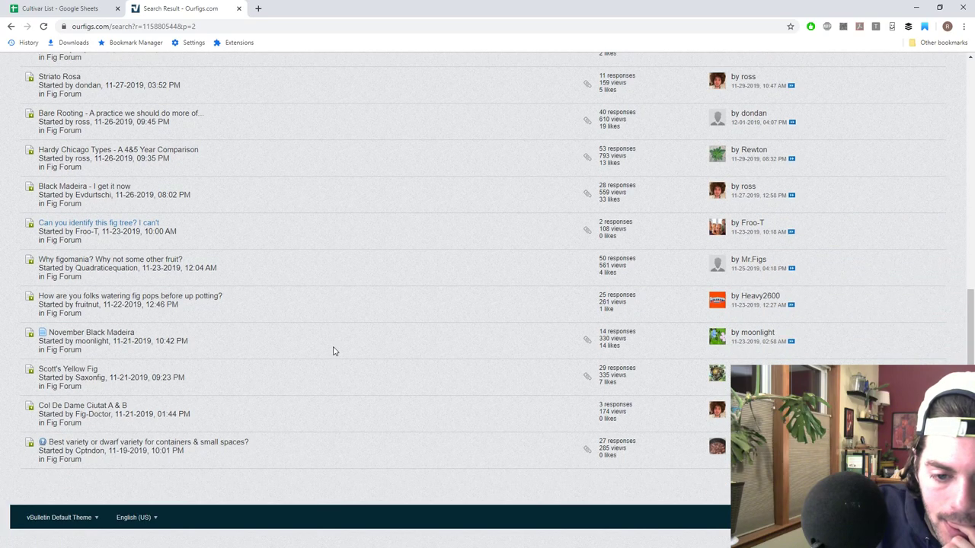
pyautogui.scroll(-1, 333, 351)
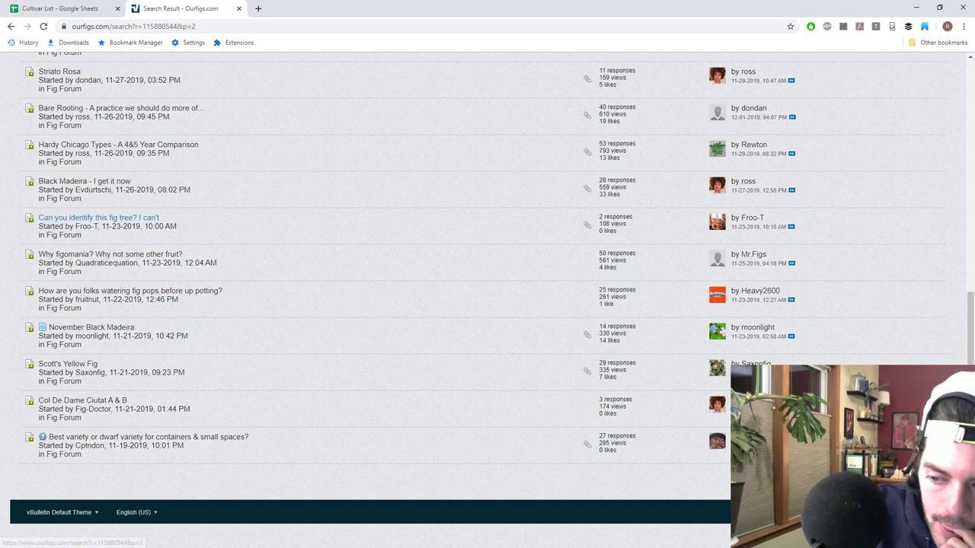
# Step: Open page 3 of the recent-post results, examine its topics and preview the Caramel Flavored Figs topic
pyautogui.click(936, 476)
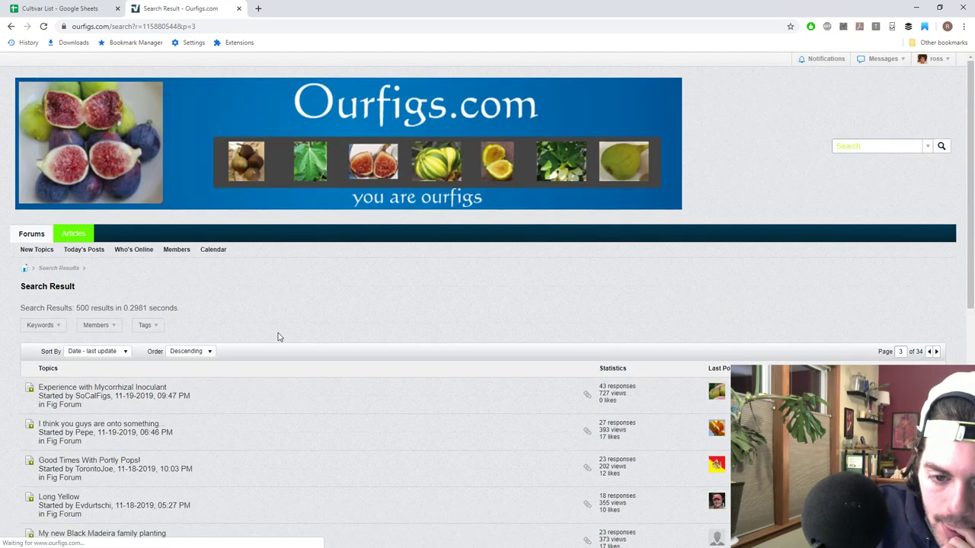
pyautogui.scroll(-3, 269, 345)
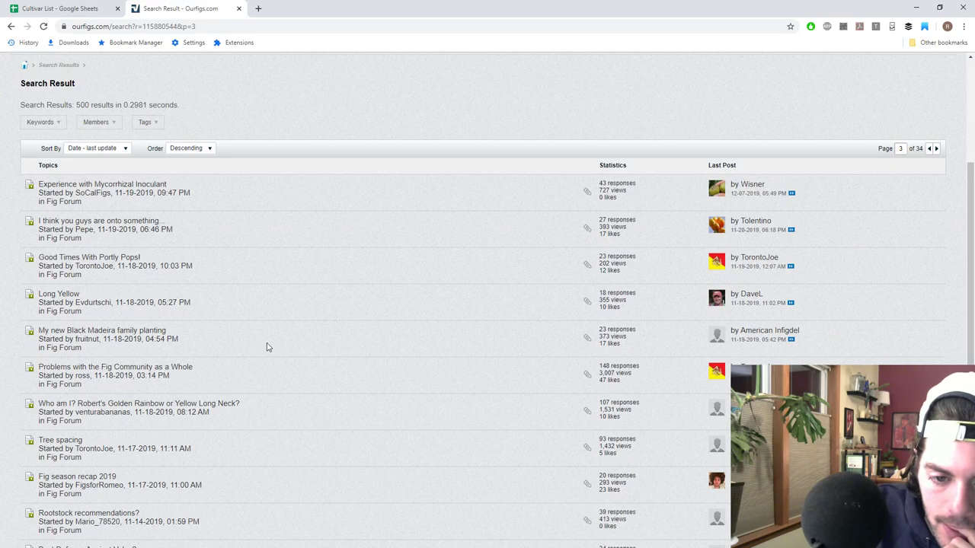
pyautogui.scroll(-1, 267, 347)
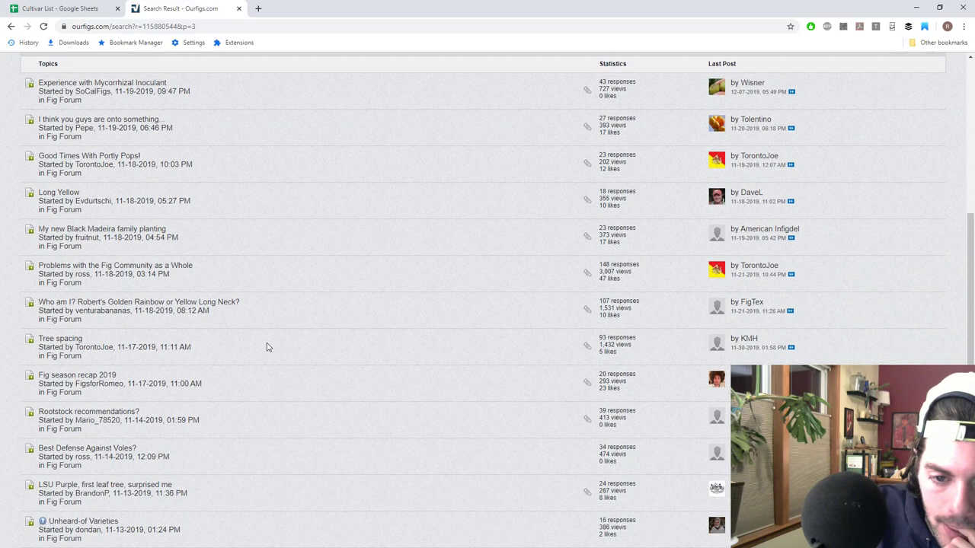
pyautogui.scroll(-1, 266, 347)
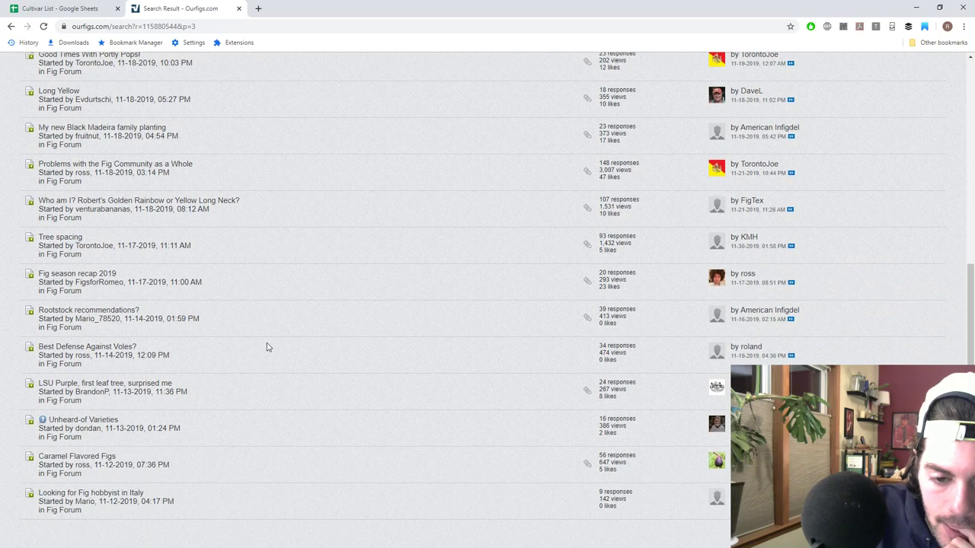
pyautogui.scroll(-1, 267, 347)
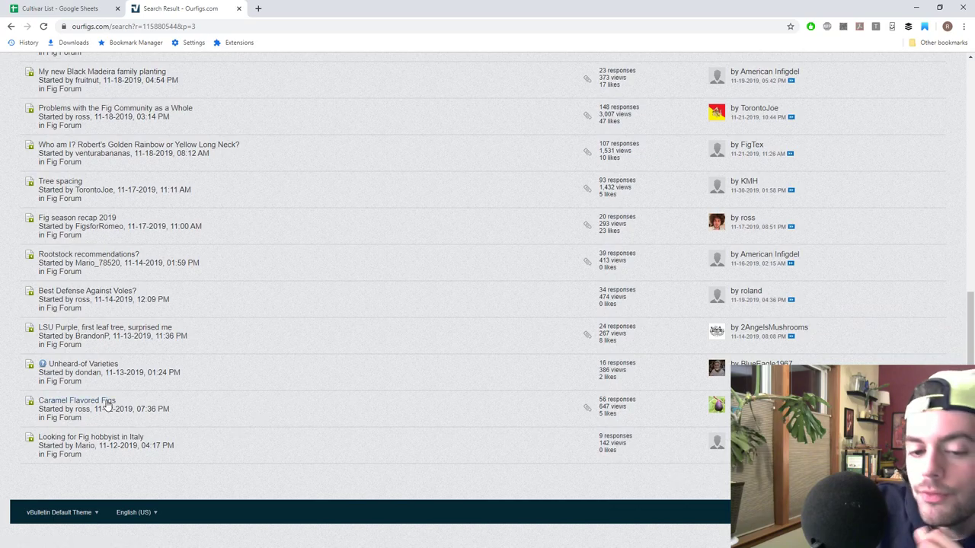
pyautogui.moveTo(107, 405)
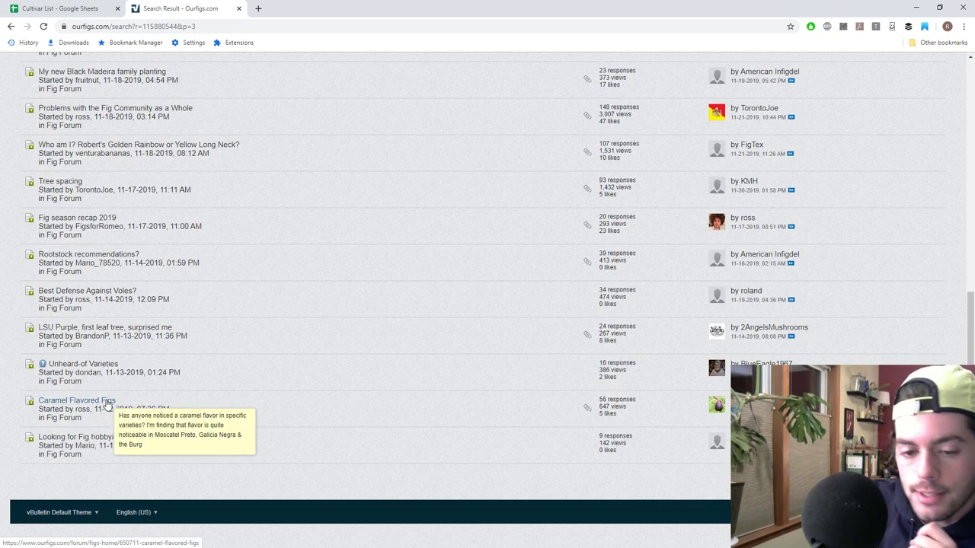
# Step: Switch to the Cultivar List's Figs by Flavor Group sheet, highlight the Caramel varieties and look across the flavor groups through Elegant Berry
pyautogui.click(77, 14)
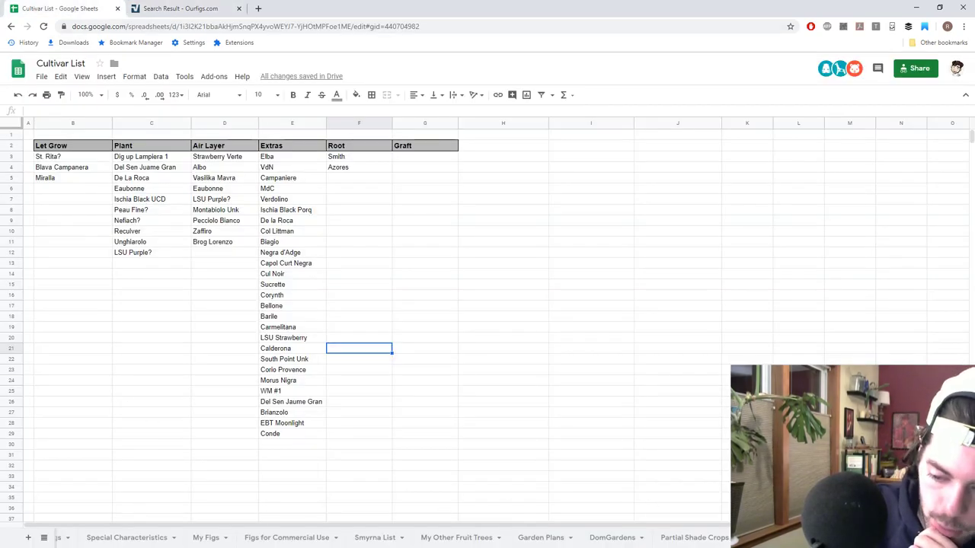
pyautogui.click(129, 539)
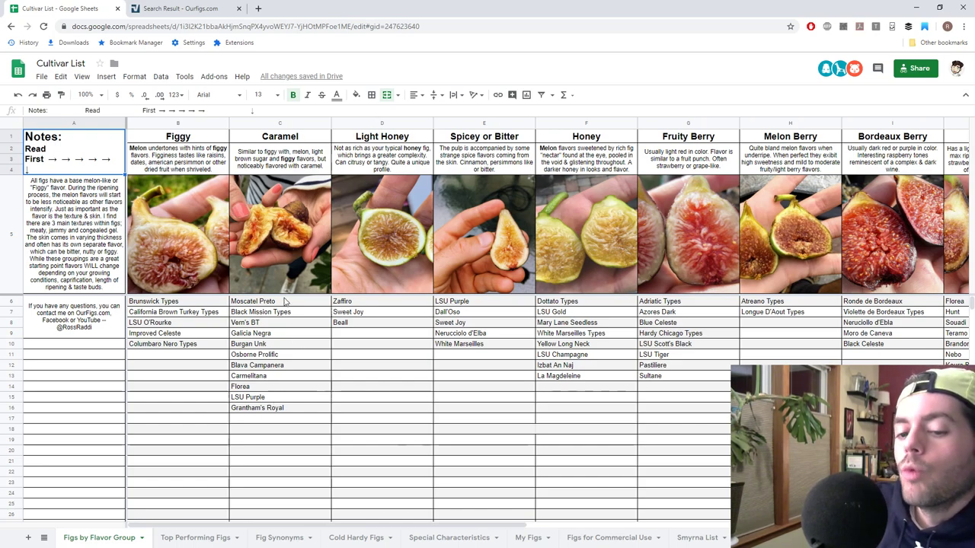
pyautogui.moveTo(282, 299); pyautogui.dragTo(300, 412)
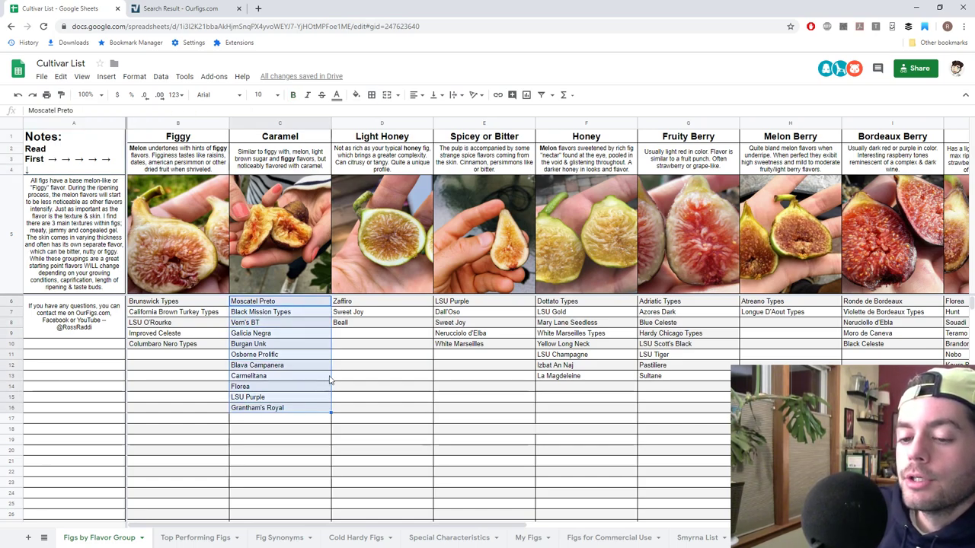
pyautogui.click(355, 336)
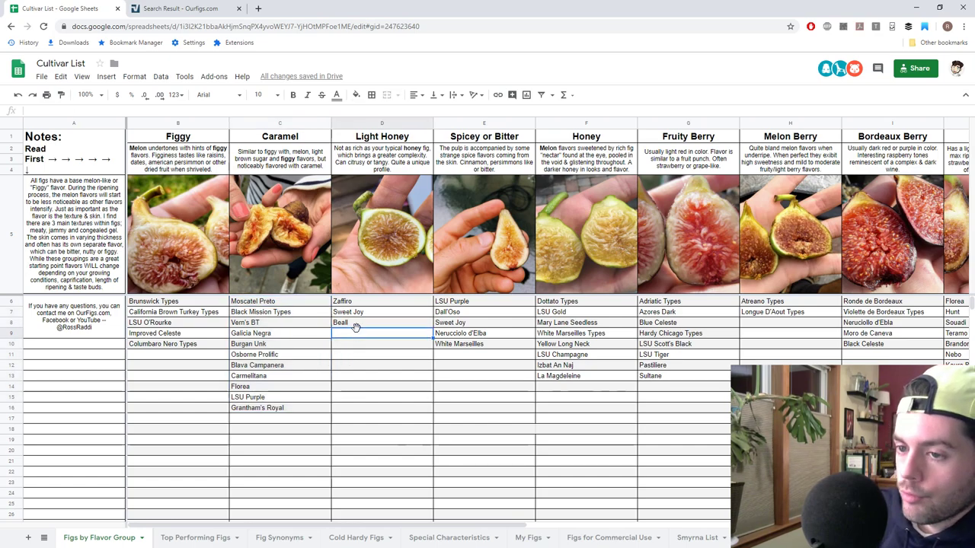
pyautogui.moveTo(410, 523); pyautogui.dragTo(715, 471)
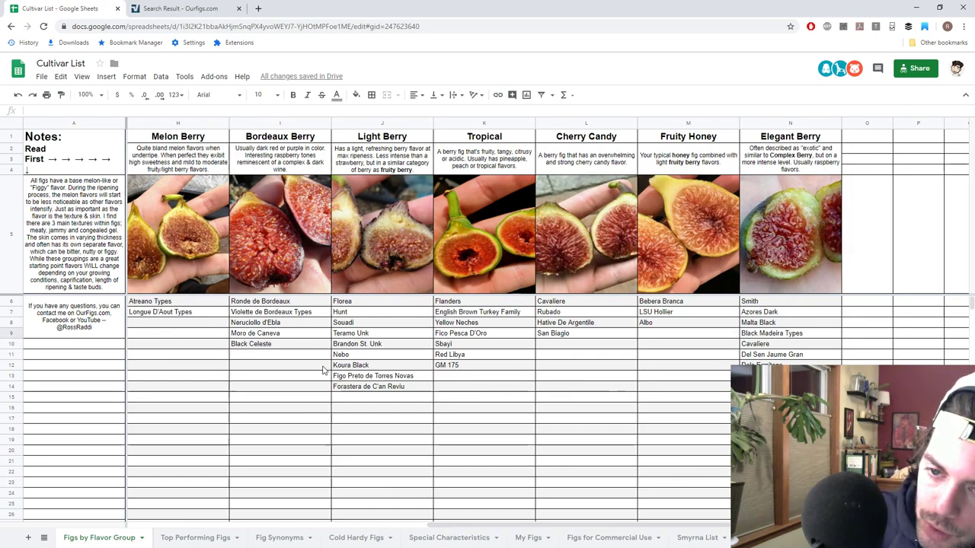
pyautogui.moveTo(485, 531); pyautogui.dragTo(142, 493)
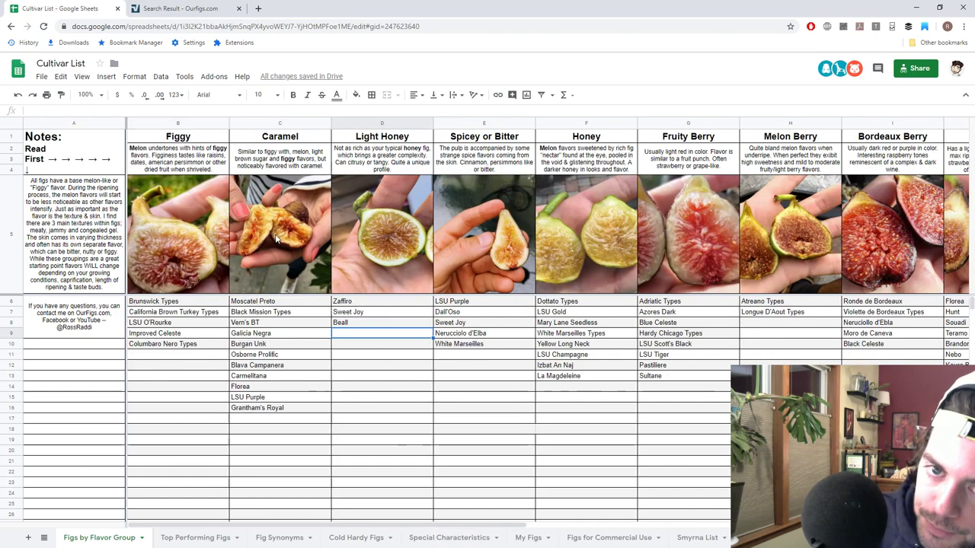
# Step: Switch back to the Ourfigs search results, open page 4 and examine its topics from Sebastian's French Figs down
pyautogui.click(160, 8)
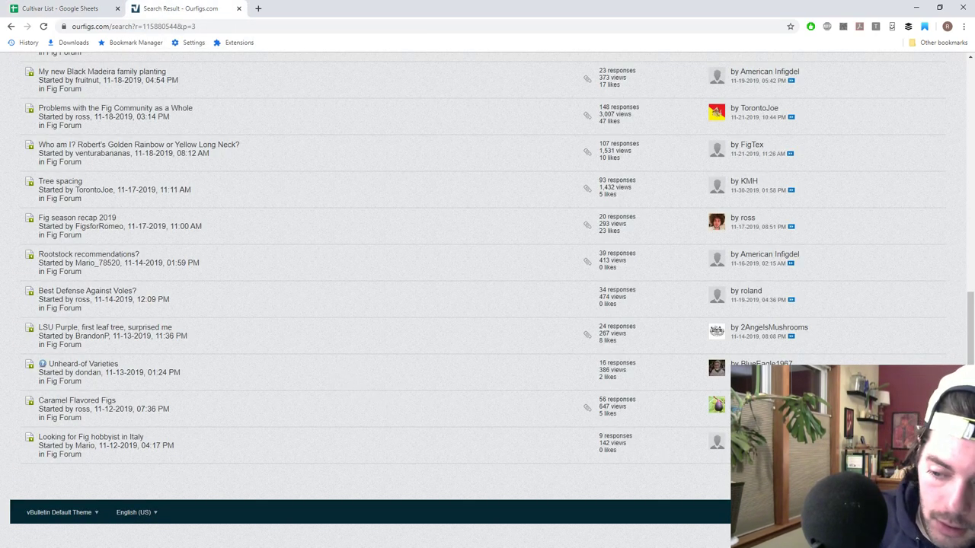
pyautogui.click(936, 474)
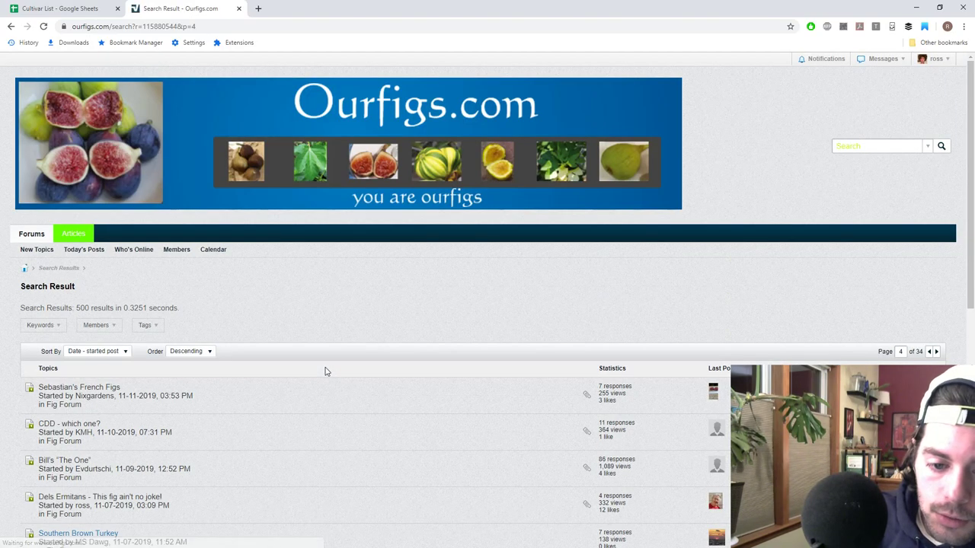
pyautogui.scroll(-3, 325, 371)
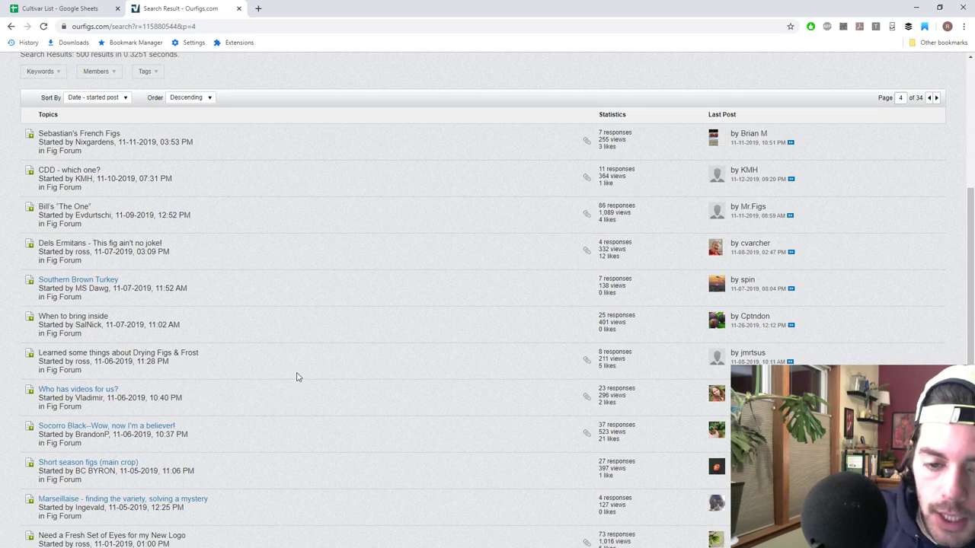
pyautogui.scroll(-1, 298, 376)
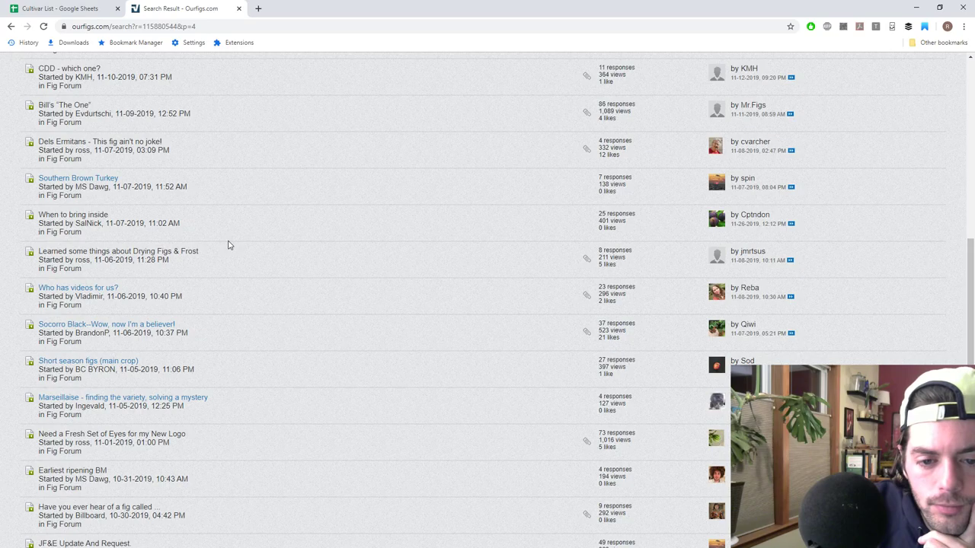
# Step: Examine the remaining page 4 topics, and open page 5 of the recent-post results and examine its topics down to Unknown surprise
pyautogui.scroll(-3, 228, 244)
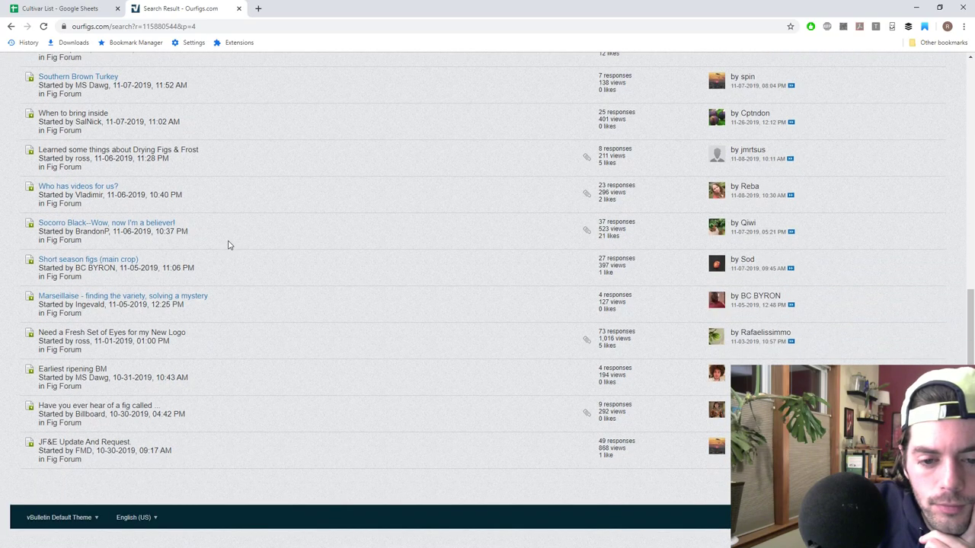
pyautogui.scroll(-1, 375, 347)
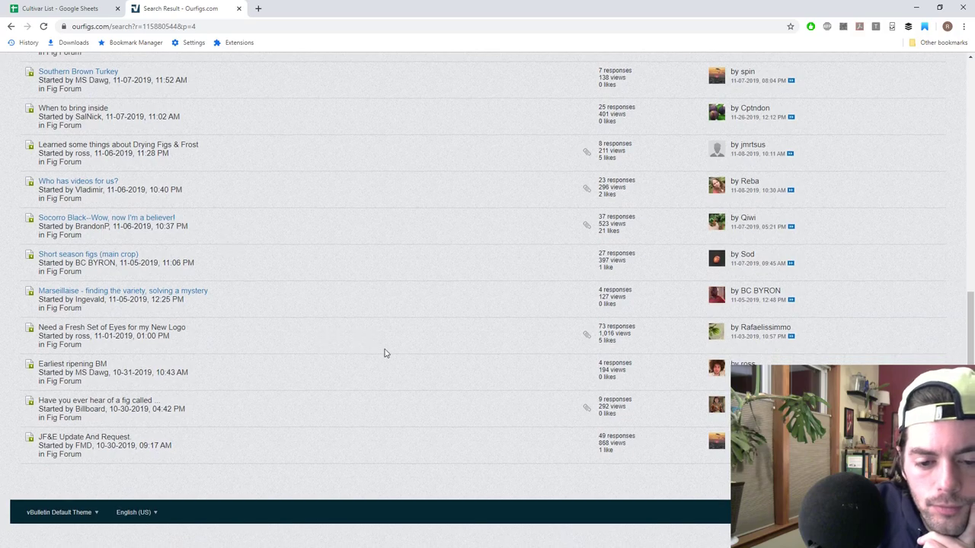
pyautogui.click(936, 480)
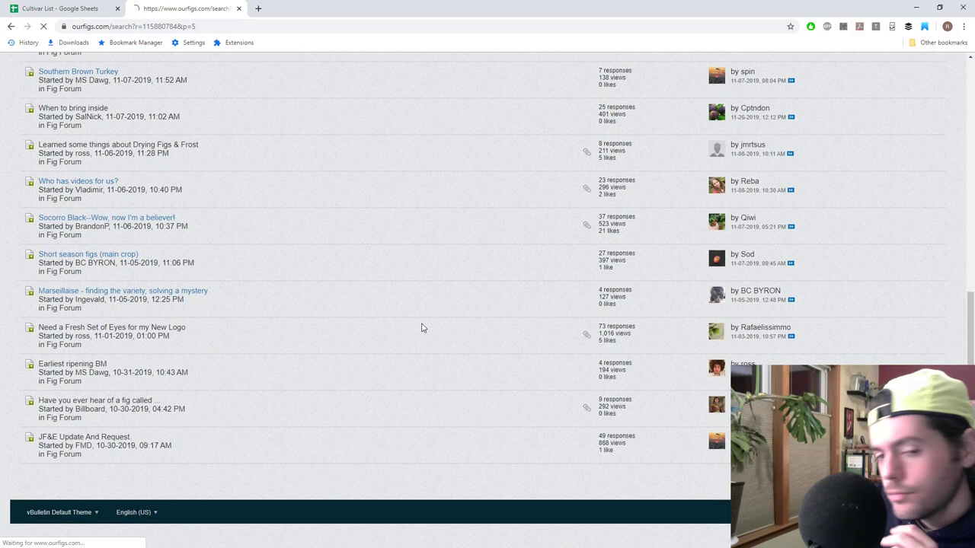
pyautogui.scroll(-4, 402, 358)
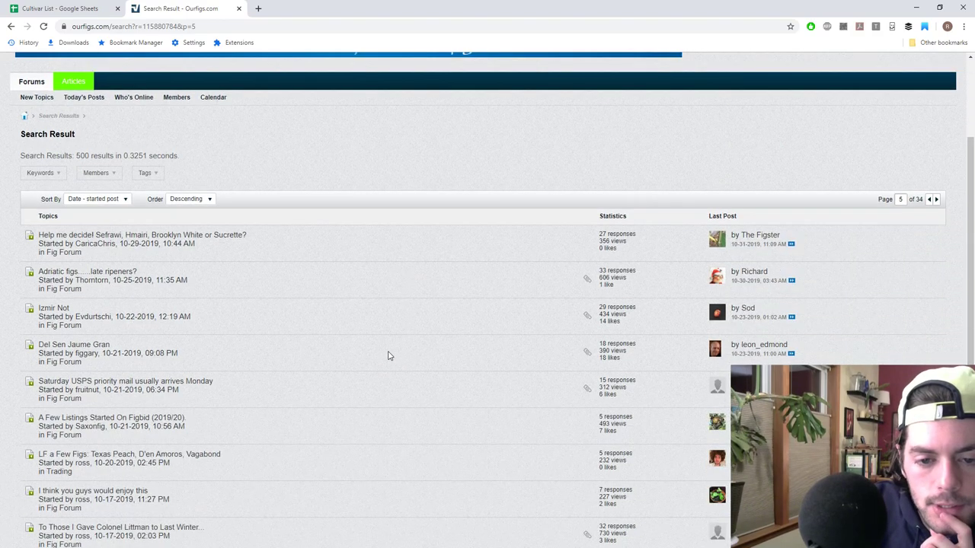
pyautogui.scroll(-2, 380, 351)
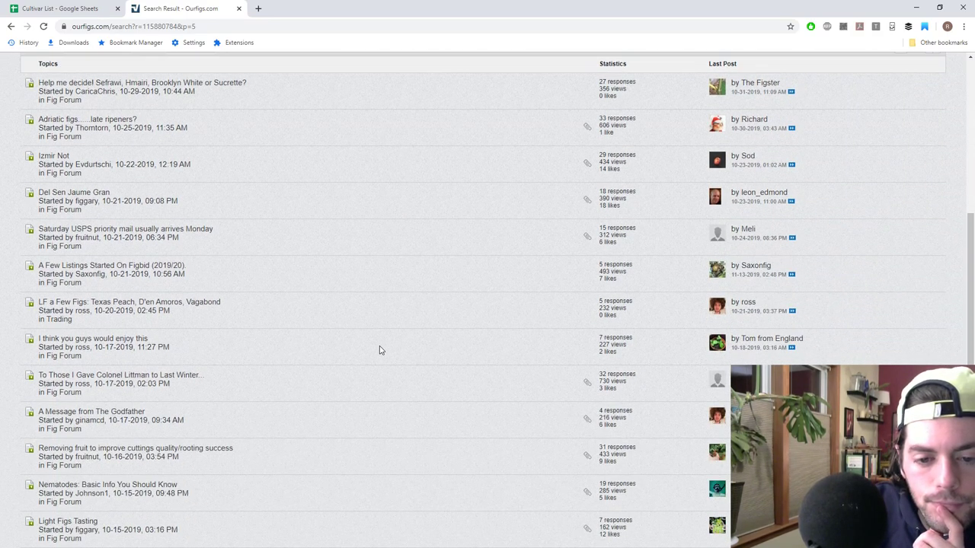
pyautogui.scroll(-2, 381, 350)
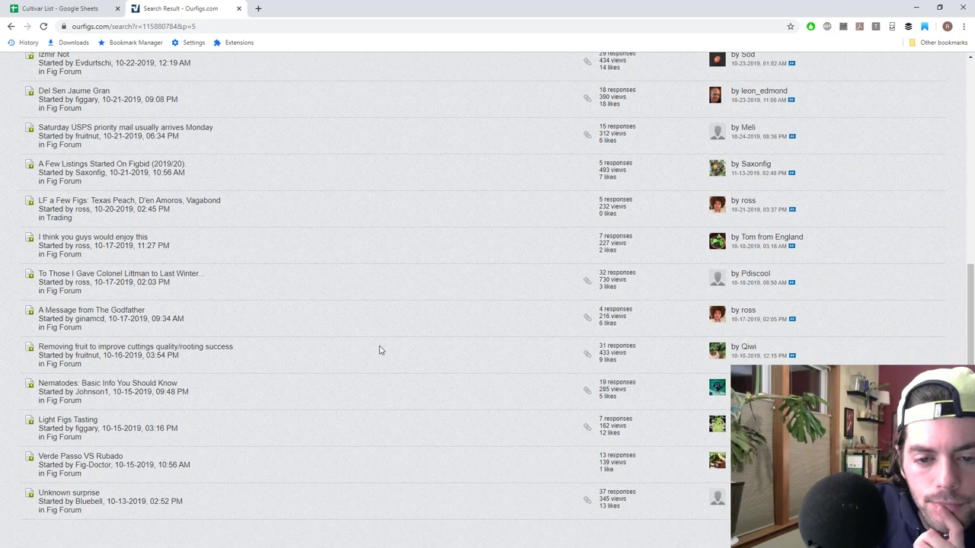
pyautogui.scroll(-1, 381, 349)
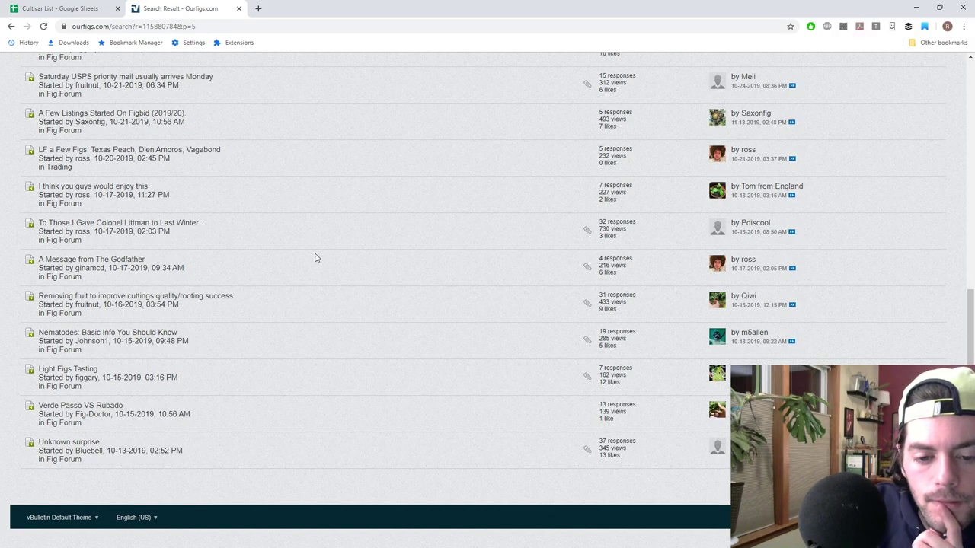
# Step: Switch to the Cultivar List's Figs by Flavor Group sheet and select cell D10 in the Light Honey column
pyautogui.click(67, 8)
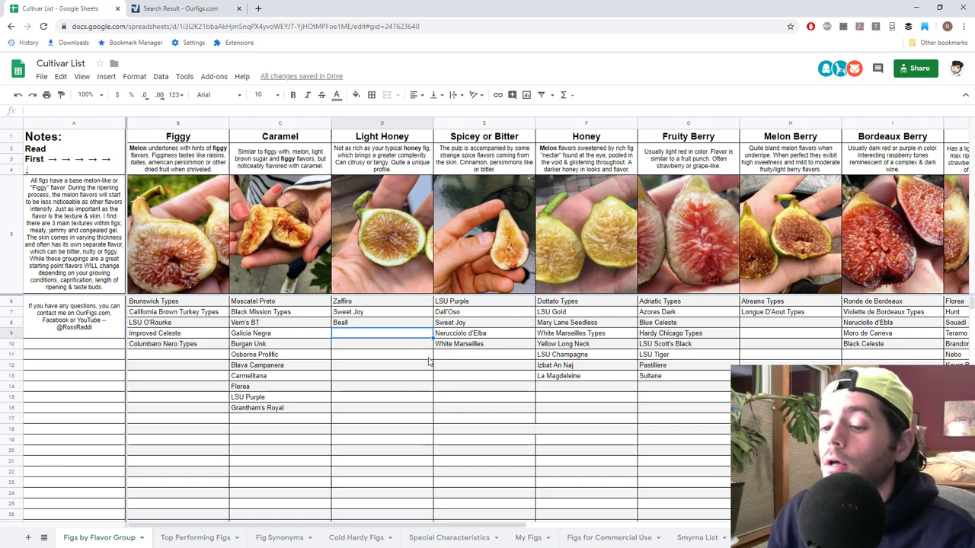
pyautogui.click(383, 344)
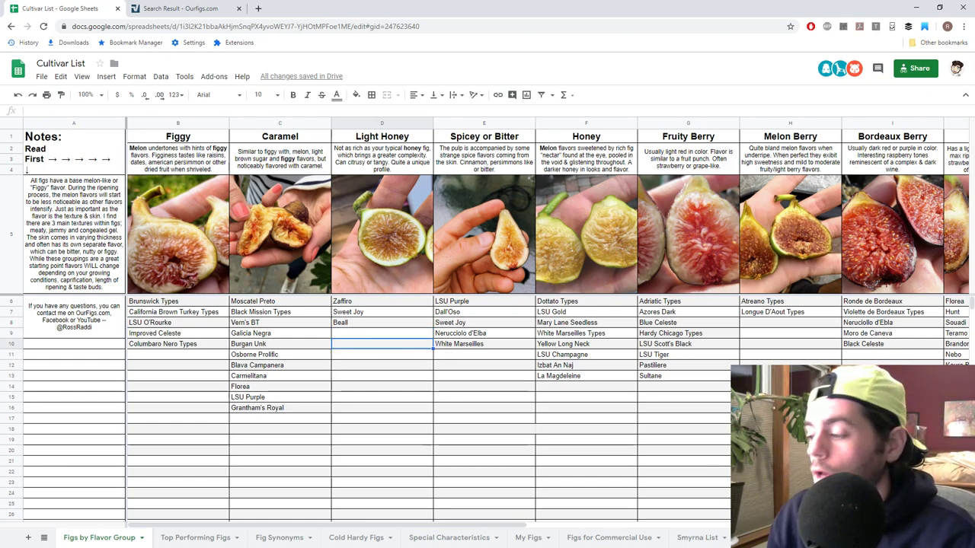